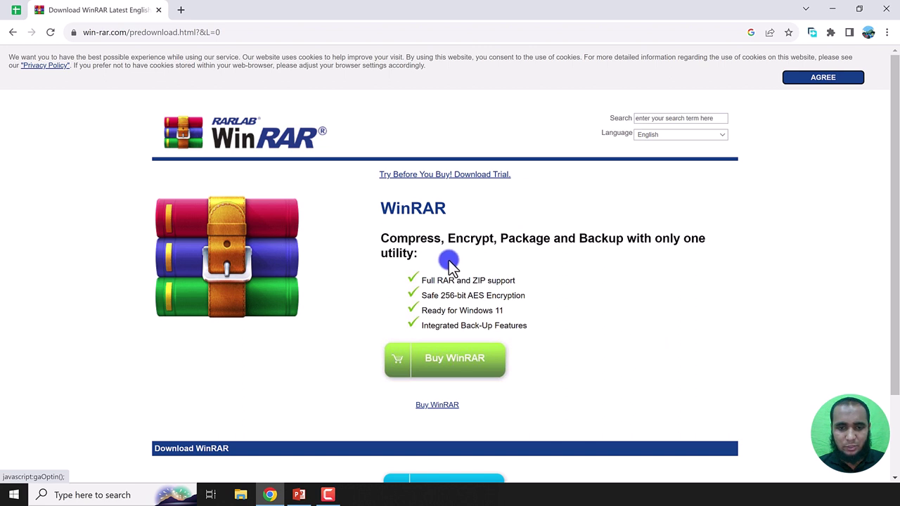
Step: Download the WinRAR installer from the WinRAR website through the download manager
scroll(297, 267, "down", 3)
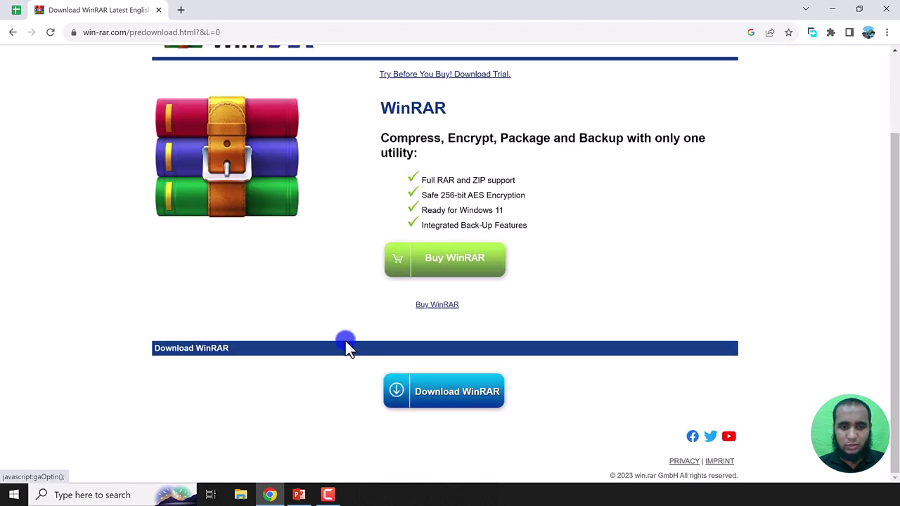
left_click(468, 403)
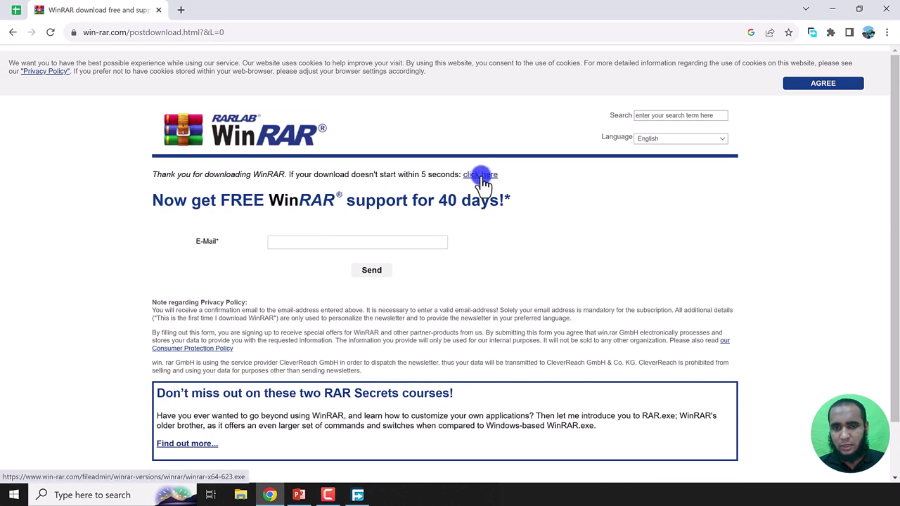
left_click(480, 175)
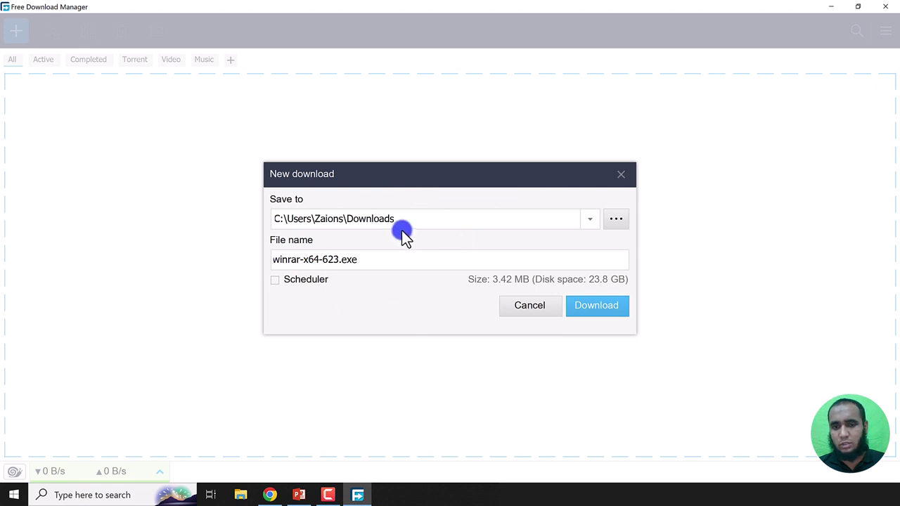
Step: Save winrar-x64-623.exe to Downloads and select it in File Explorer
left_click(602, 306)
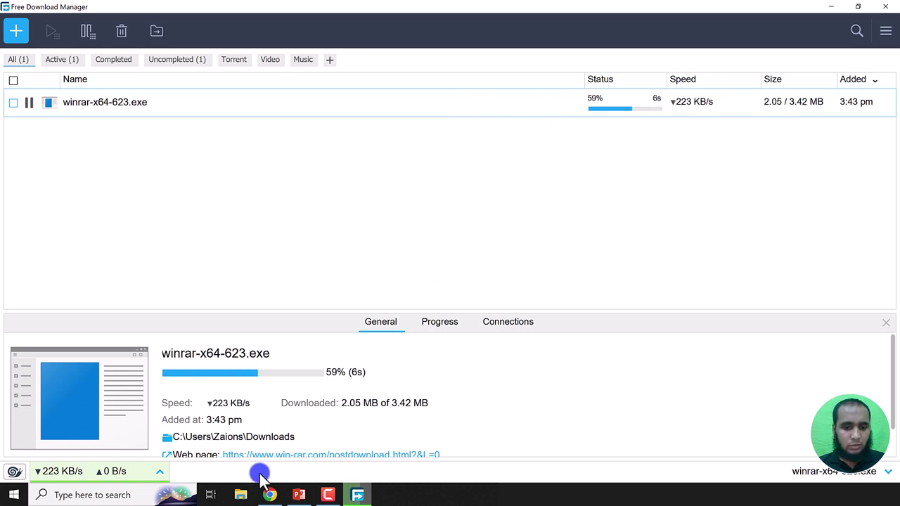
left_click(241, 495)
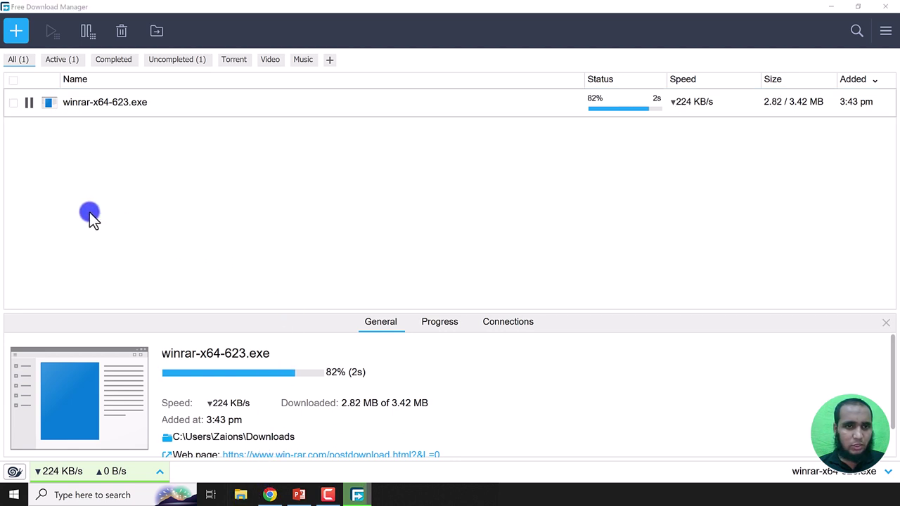
left_click(140, 104)
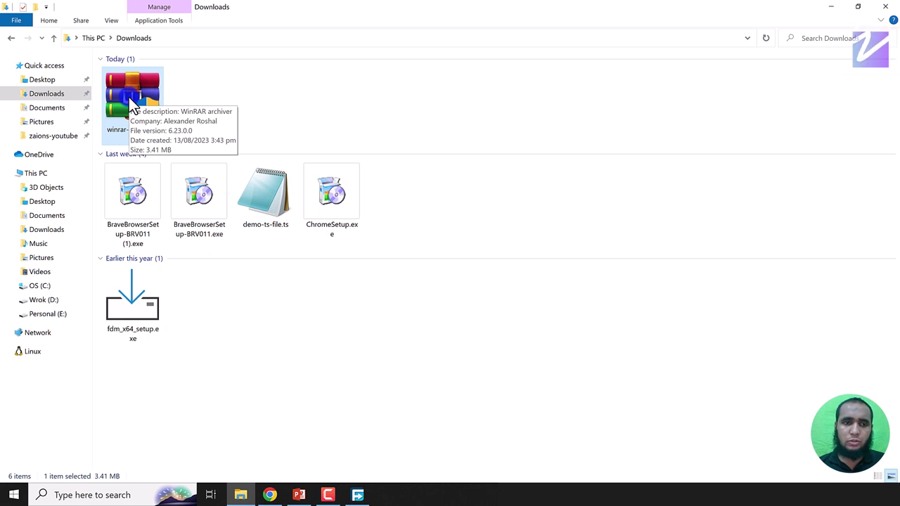
Step: Run winrar-x64-623.exe and install WinRAR 6.23 into C:\Program Files\WinRAR
left_click(280, 106)
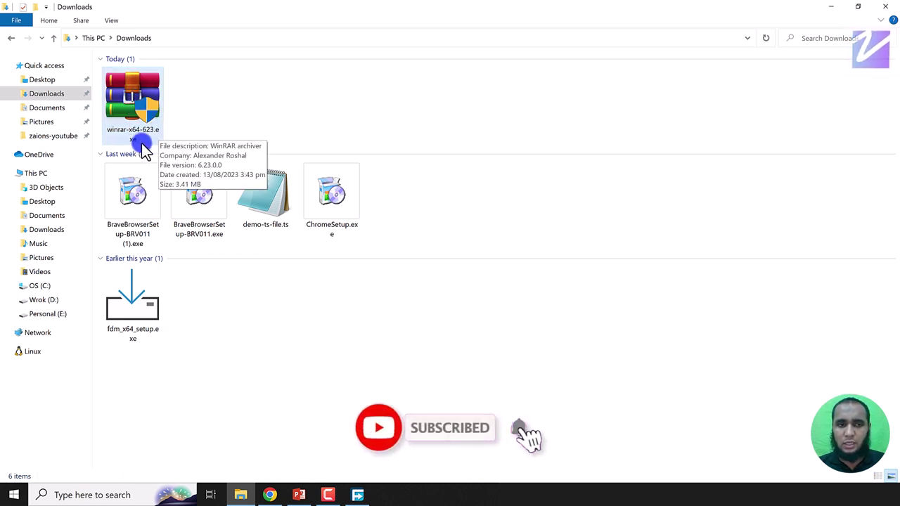
left_click(139, 95)
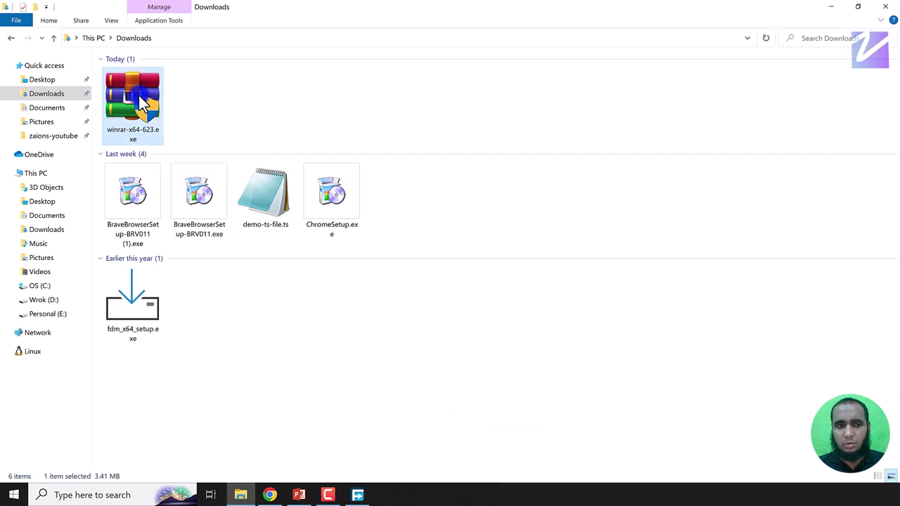
double_click(156, 104)
right_click(135, 92)
left_click(193, 98)
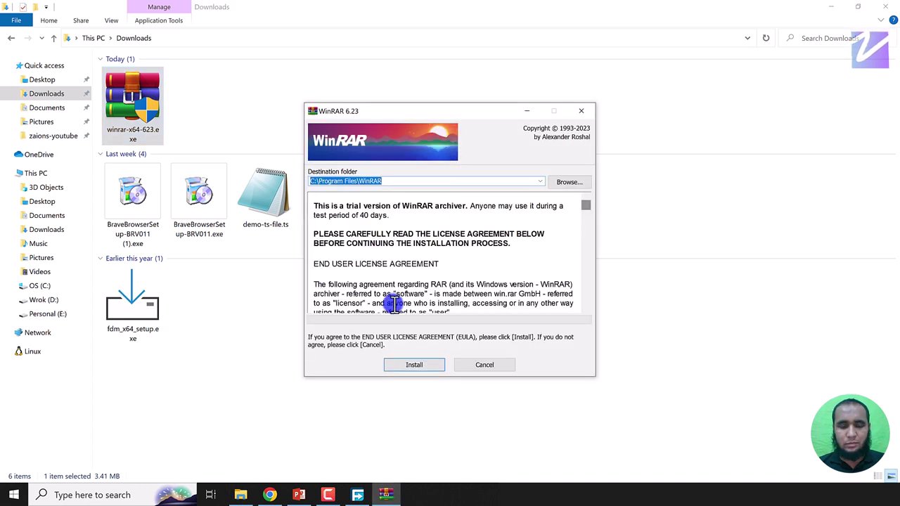
left_click(485, 365)
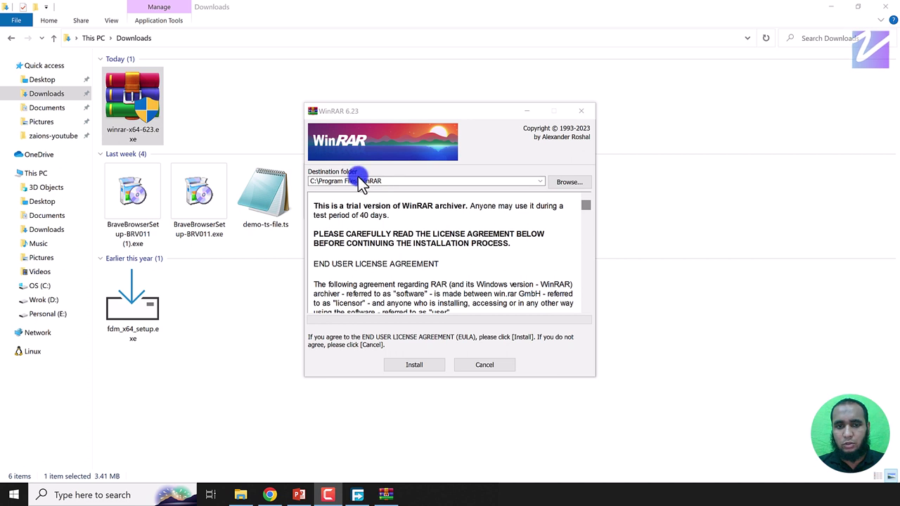
left_click(416, 365)
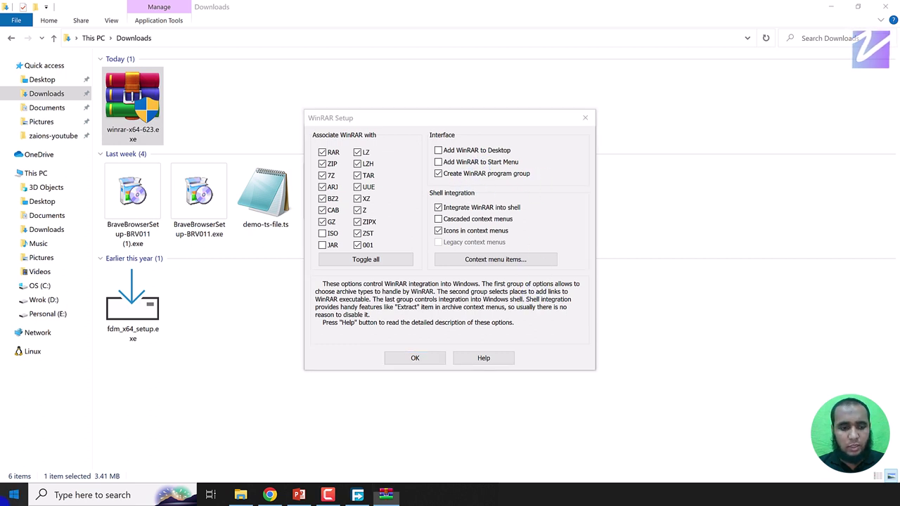
Step: Add WinRAR to the Desktop and Start Menu, then complete setup and close the program folder
left_click(14, 495)
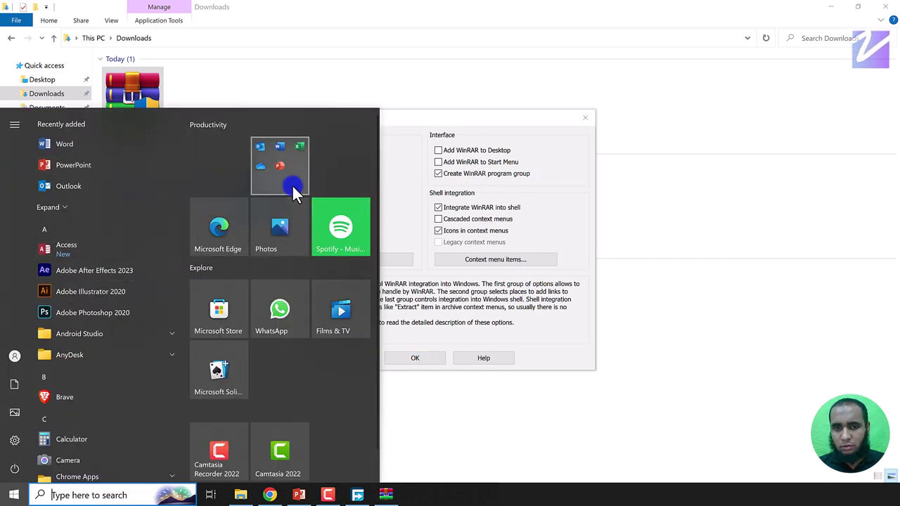
left_click(484, 173)
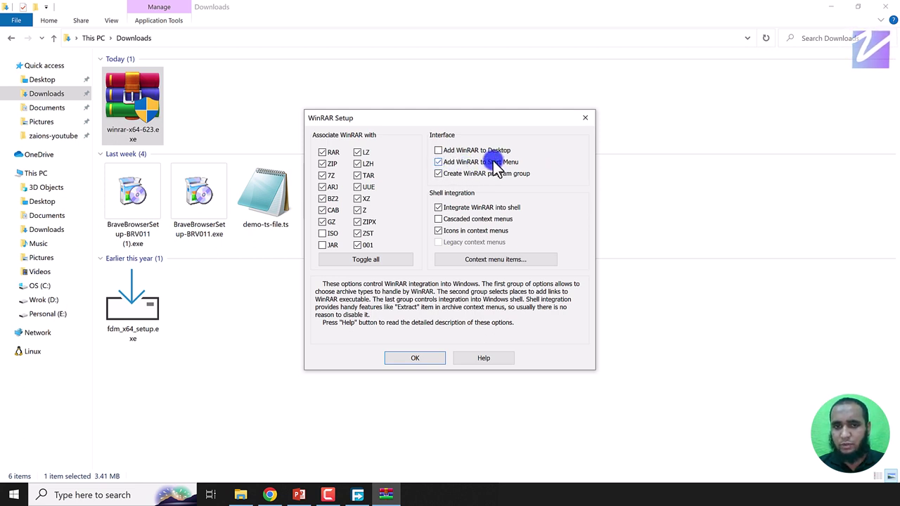
left_click(439, 161)
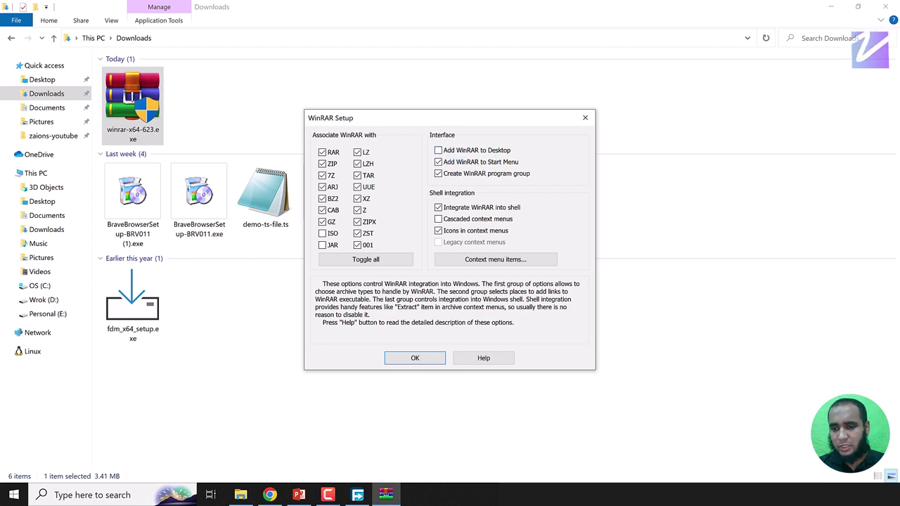
left_click(439, 150)
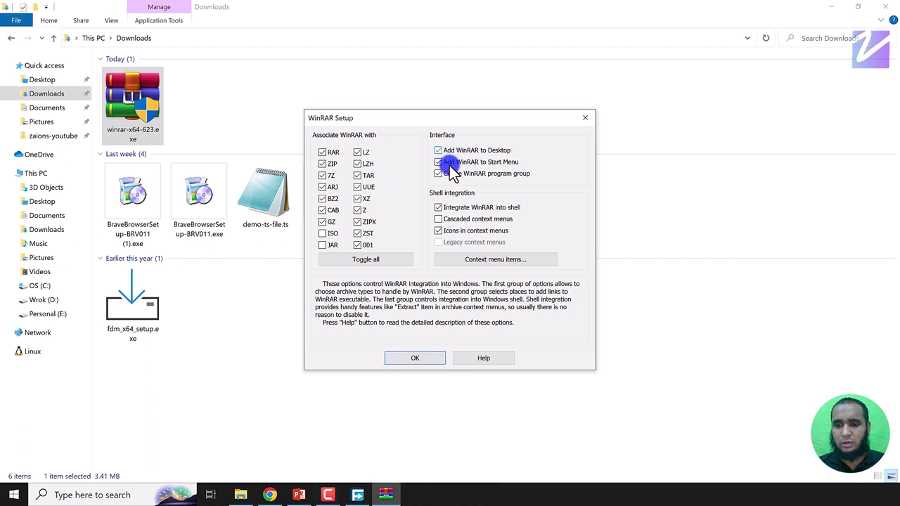
left_click(419, 360)
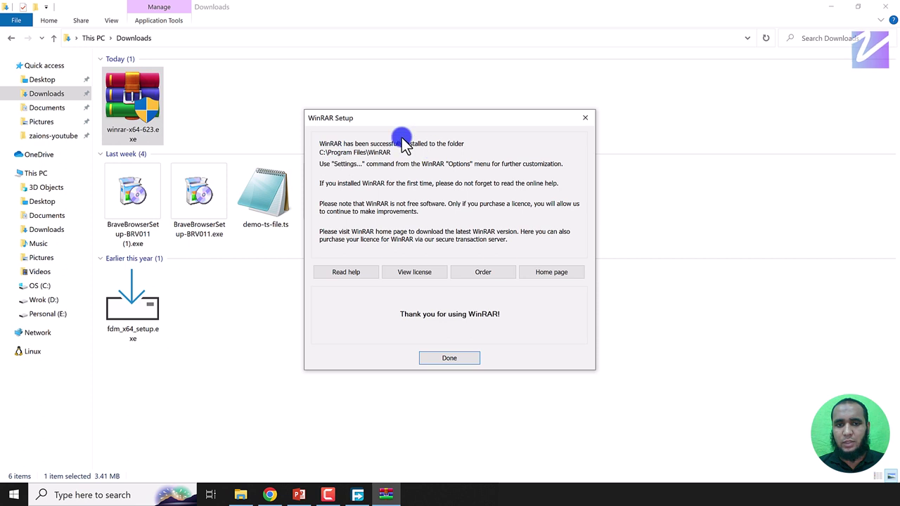
left_click(450, 358)
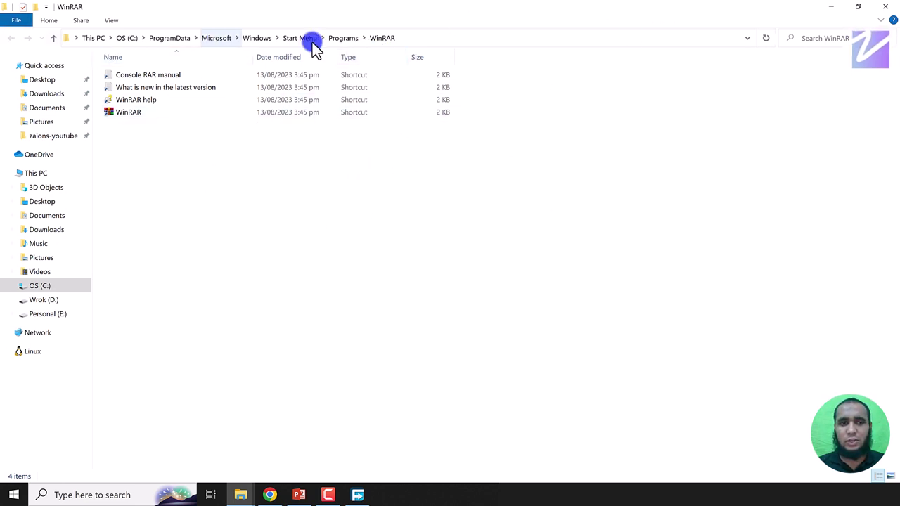
left_click(889, 13)
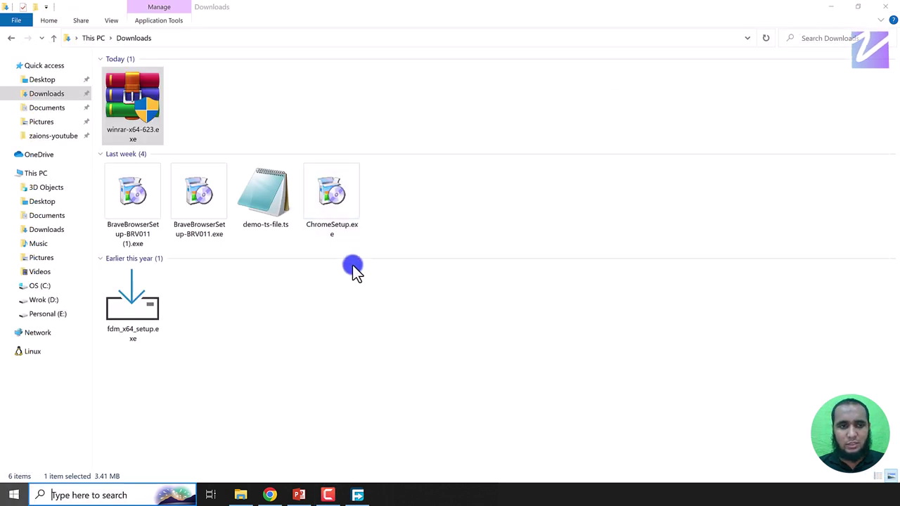
Step: Check WinRAR appears when searching 'winr' and on the desktop, then reopen File Explorer
key("super")
type("wi")
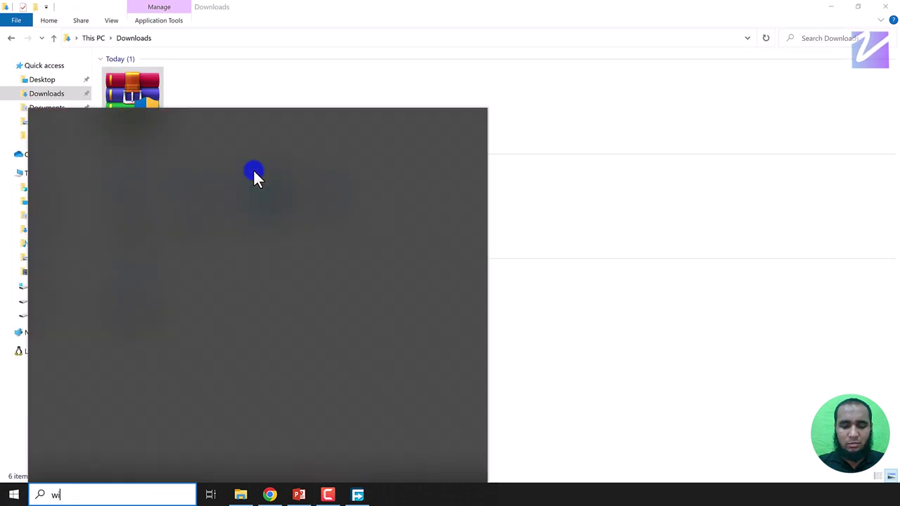
type("nr")
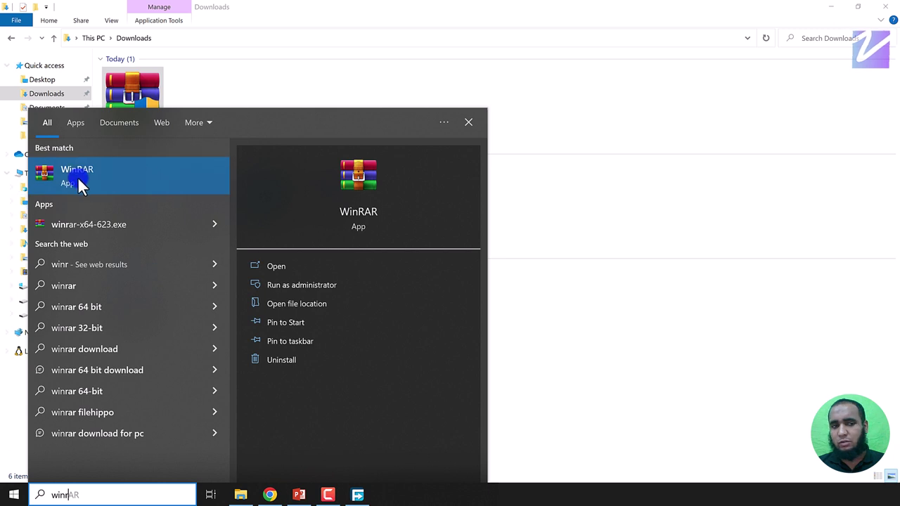
key("super+d")
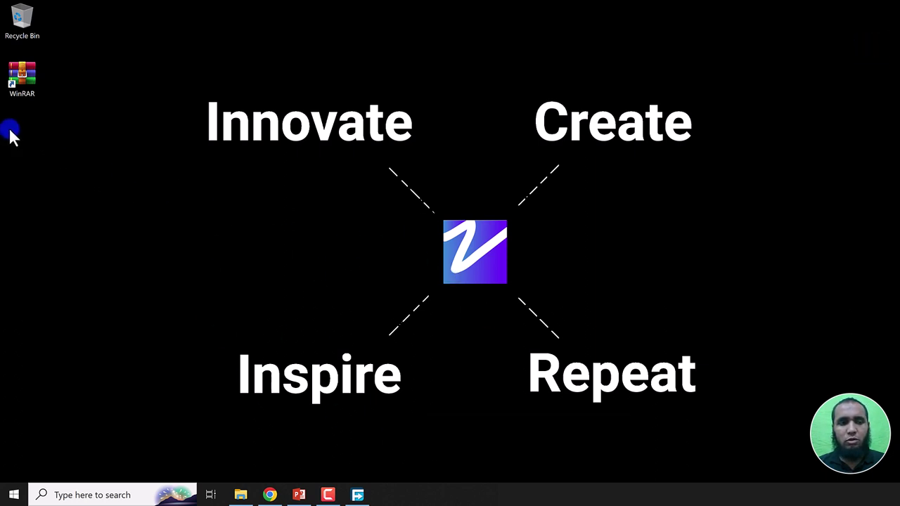
left_click(25, 83)
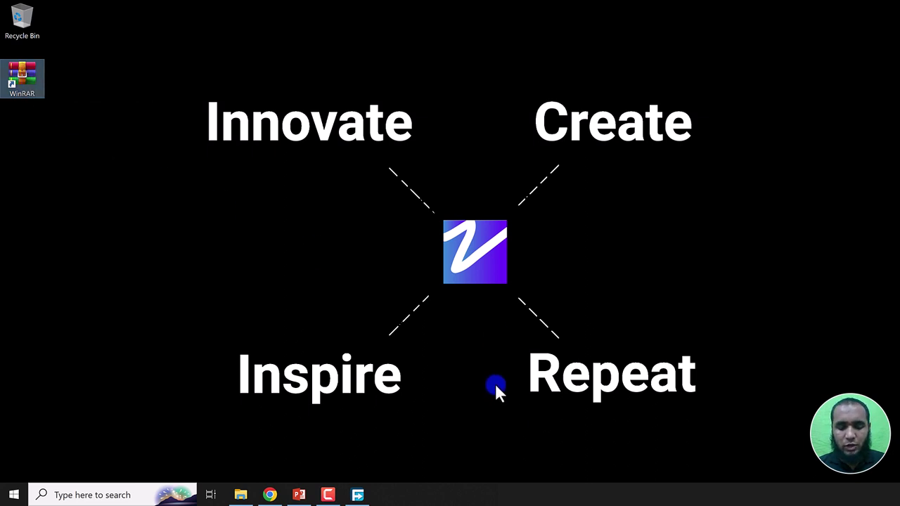
key("super+e")
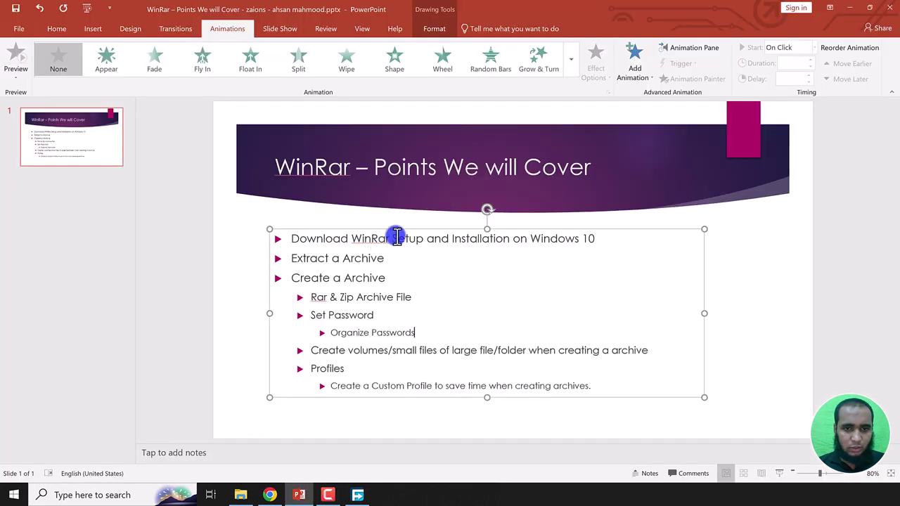
Step: Strike through the bullet 'Download WinRar Setup and Installation on Windows 10' in the checklist
left_click_drag(597, 237, 531, 239)
left_click_drag(418, 244, 282, 238)
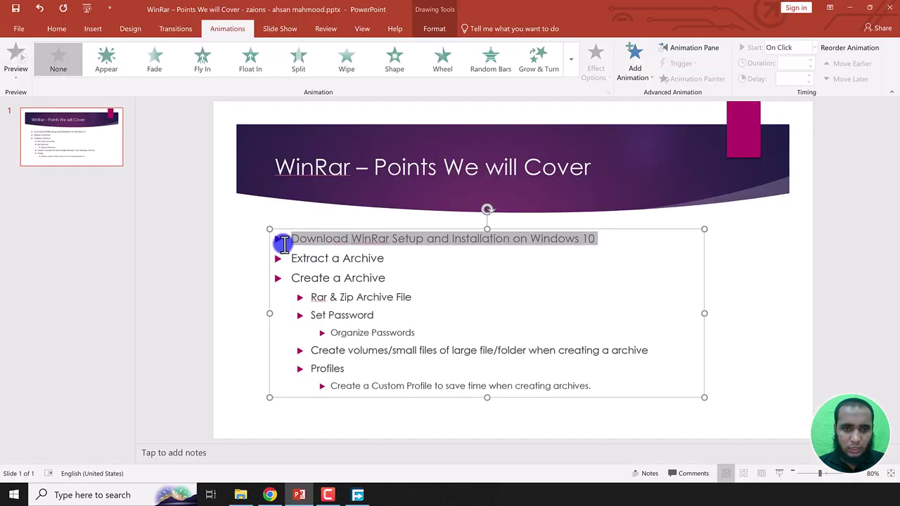
left_click(61, 29)
left_click(257, 75)
left_click_drag(396, 258, 305, 258)
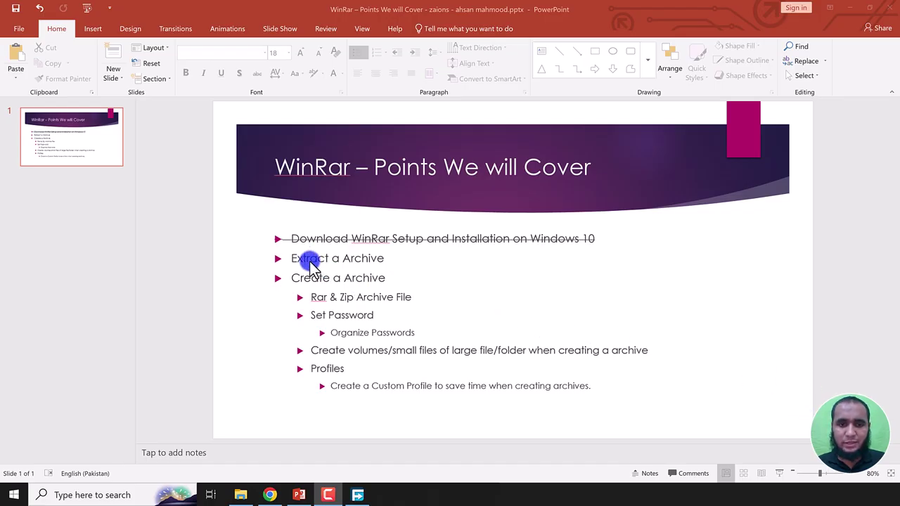
left_click(241, 495)
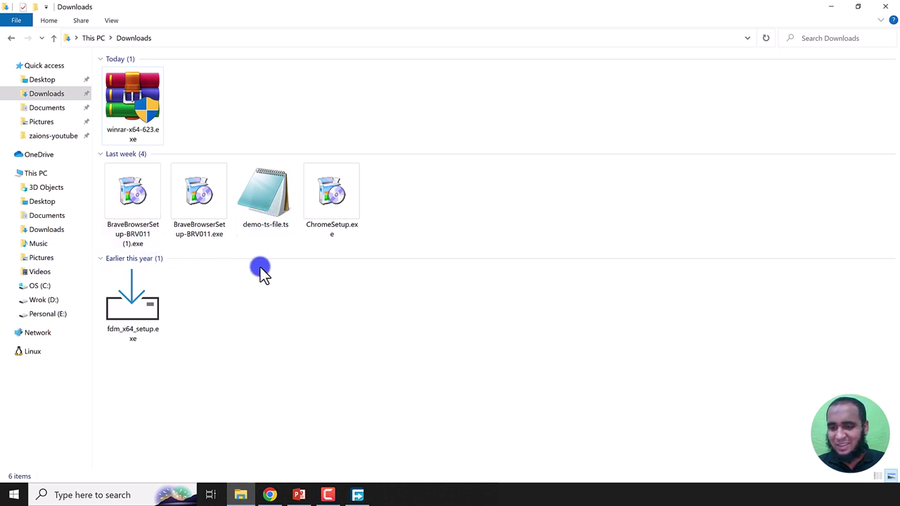
Step: Compress demo-ts-file.ts into demo-ts-file.rar from its context menu
left_click(263, 214)
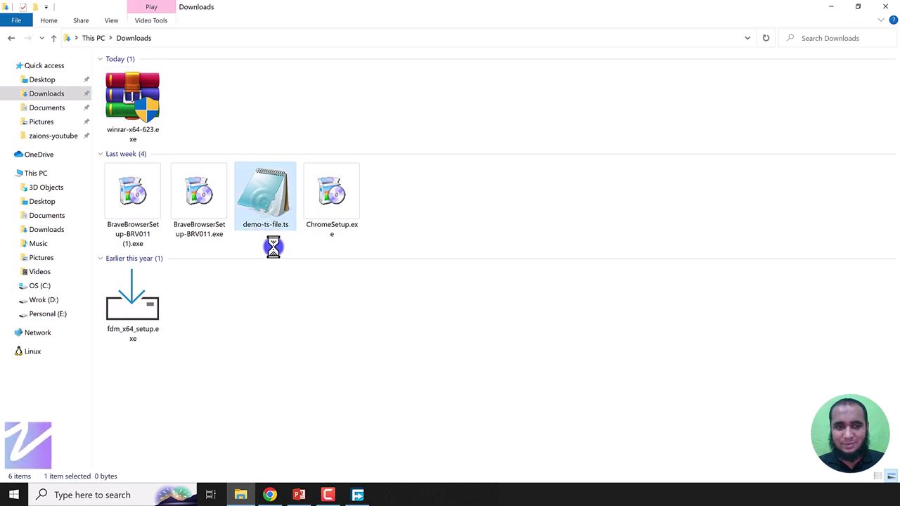
key("shift+F10")
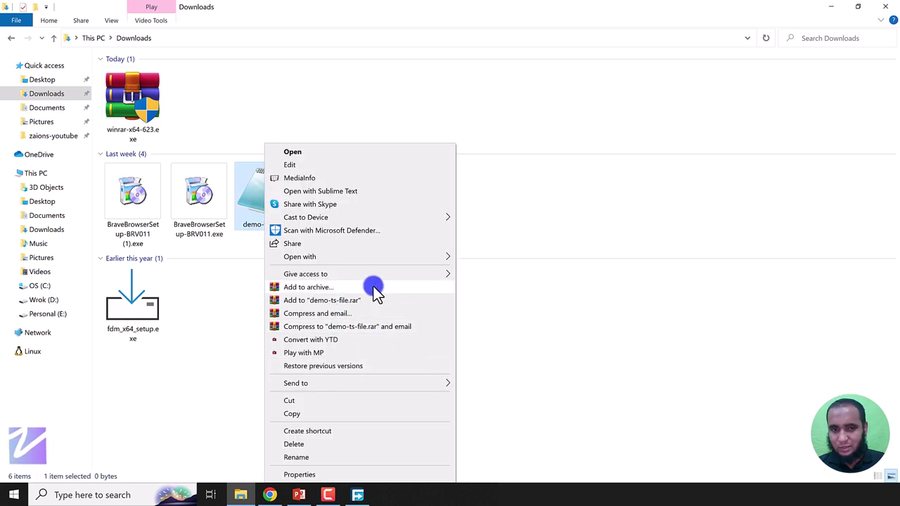
left_click(332, 300)
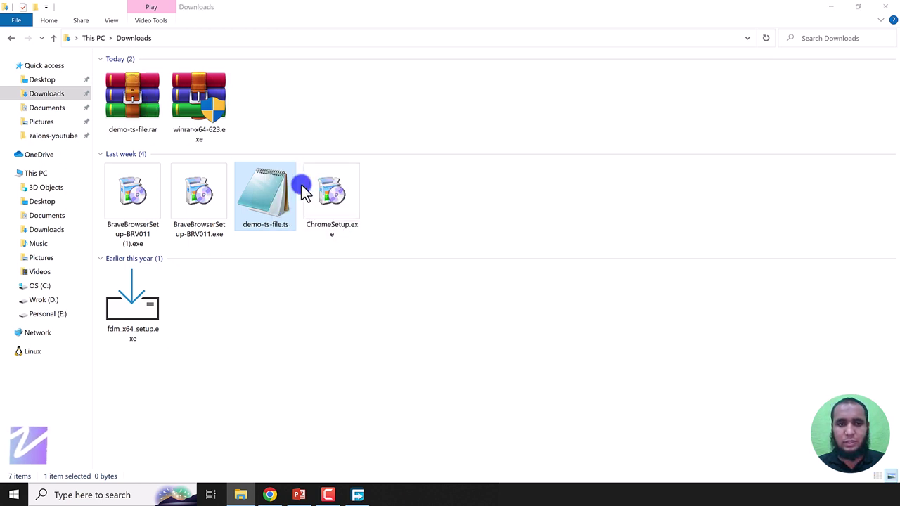
left_click(125, 99)
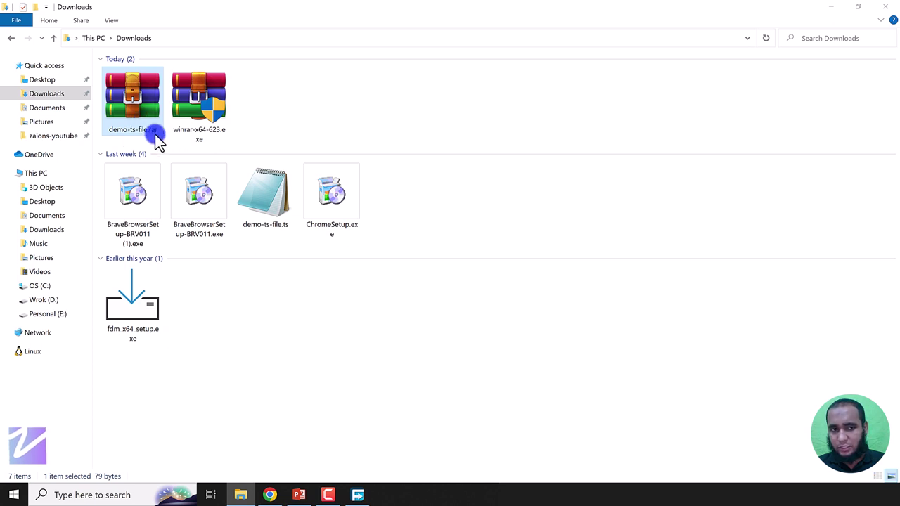
right_click(281, 224)
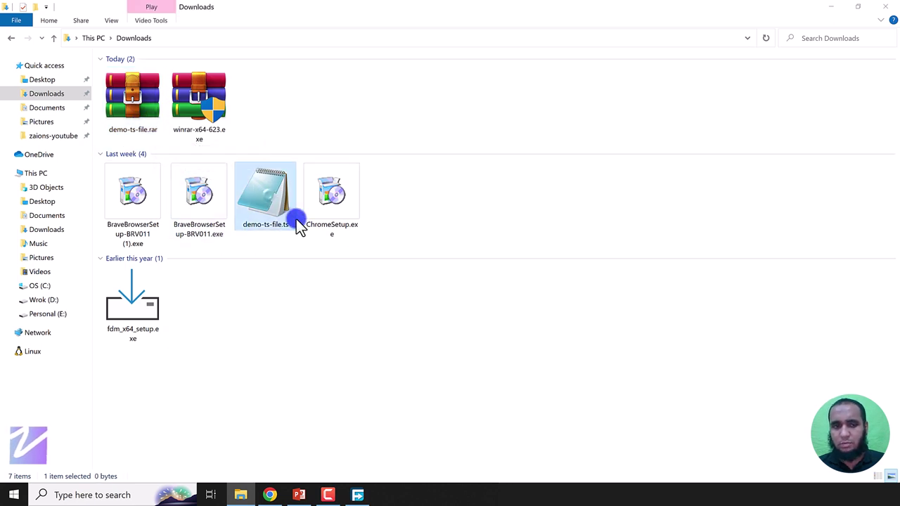
Step: Add demo-ts-file.ts to an archive with ZIP format, creating demo-ts-file.zip
left_click(338, 287)
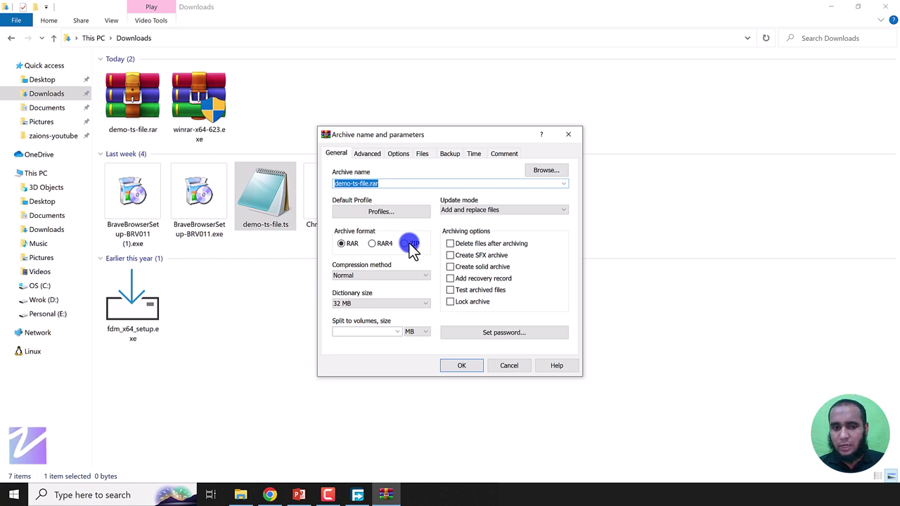
left_click(343, 244)
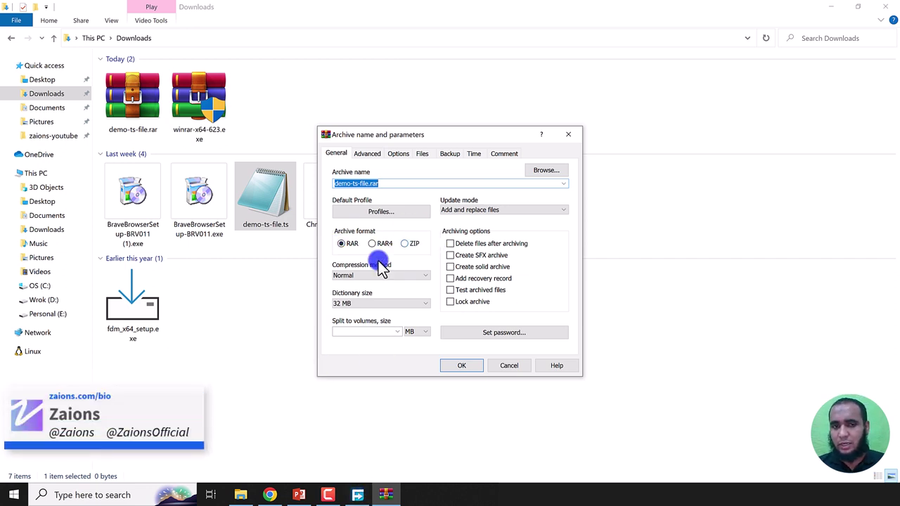
left_click(407, 243)
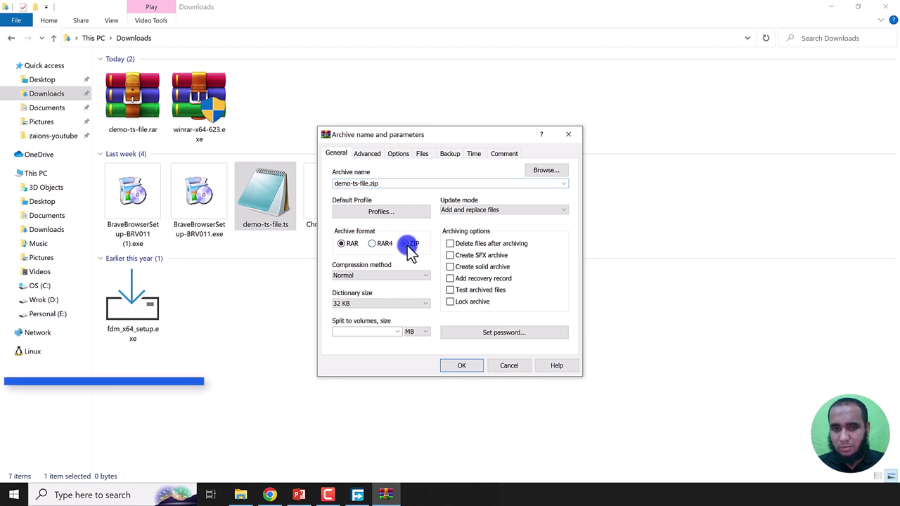
left_click(465, 366)
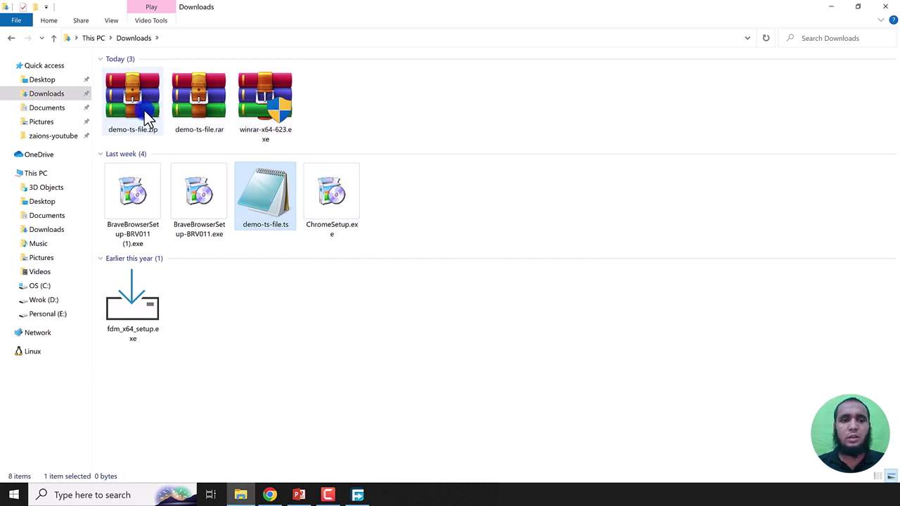
left_click(121, 115)
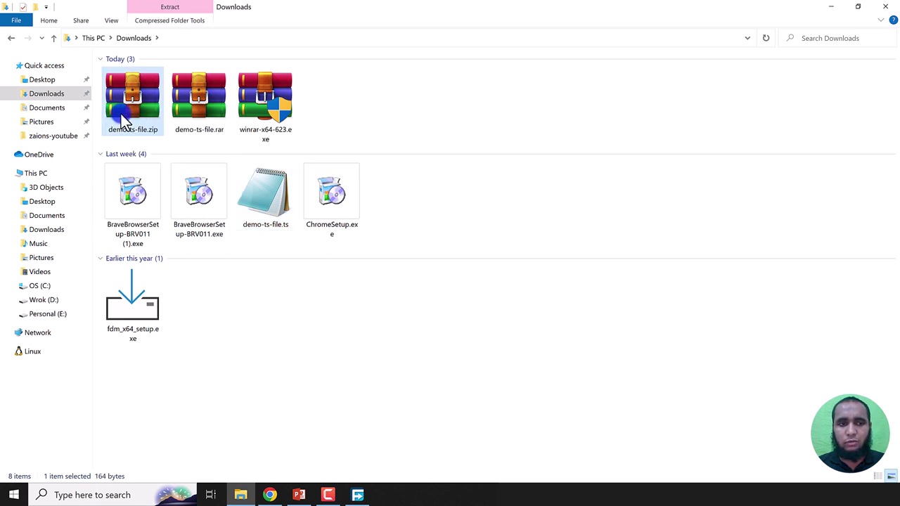
left_click(210, 113)
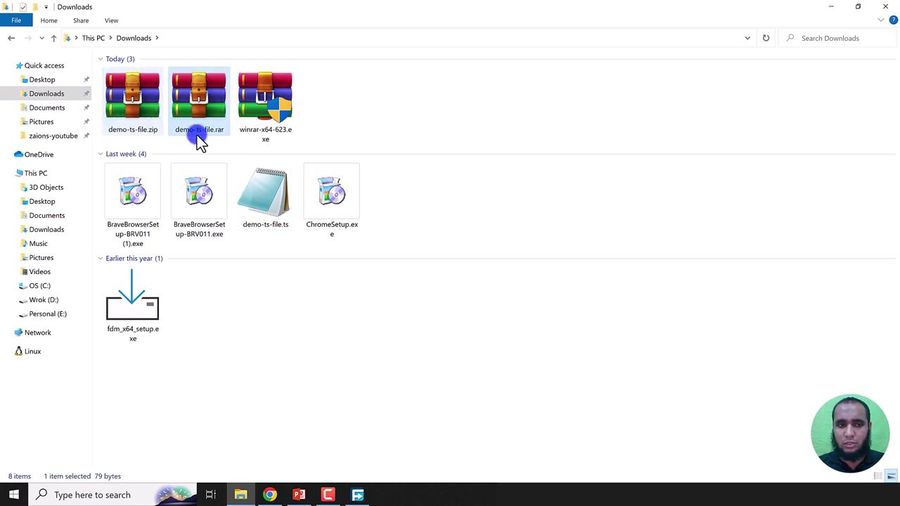
left_click(120, 128)
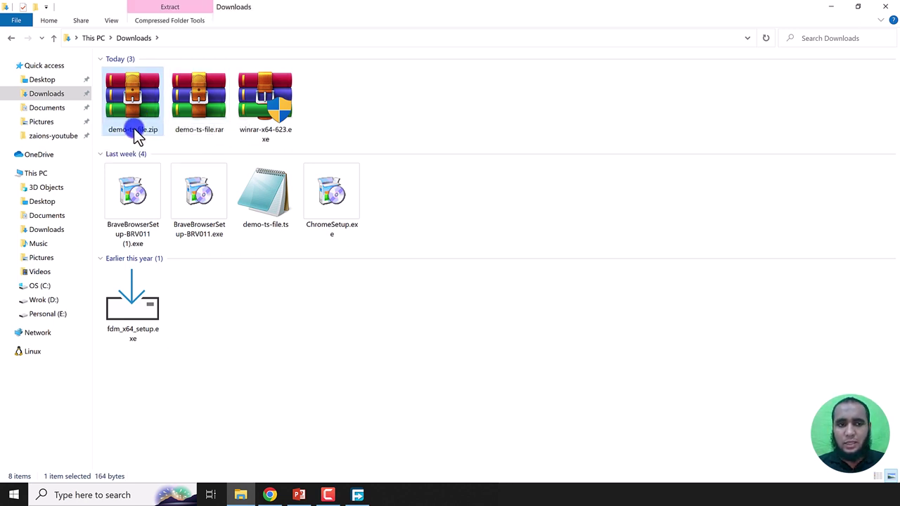
left_click(198, 119)
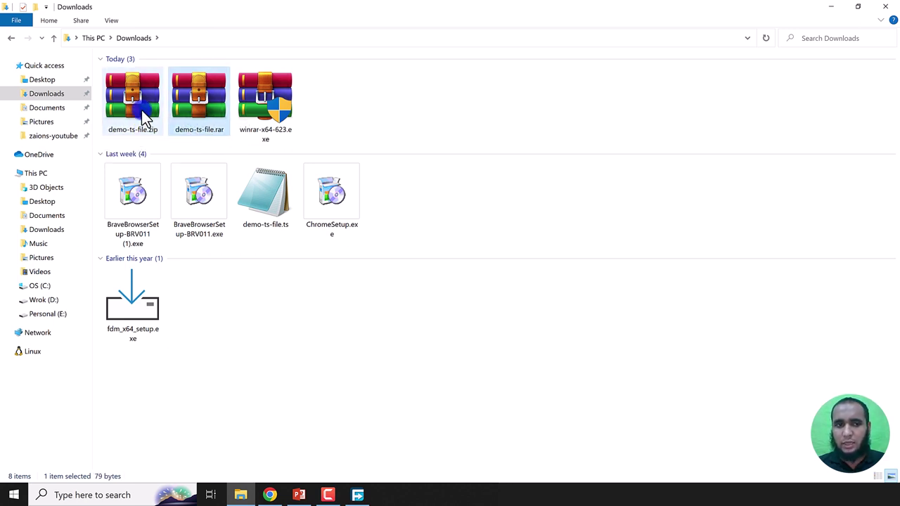
right_click(197, 92)
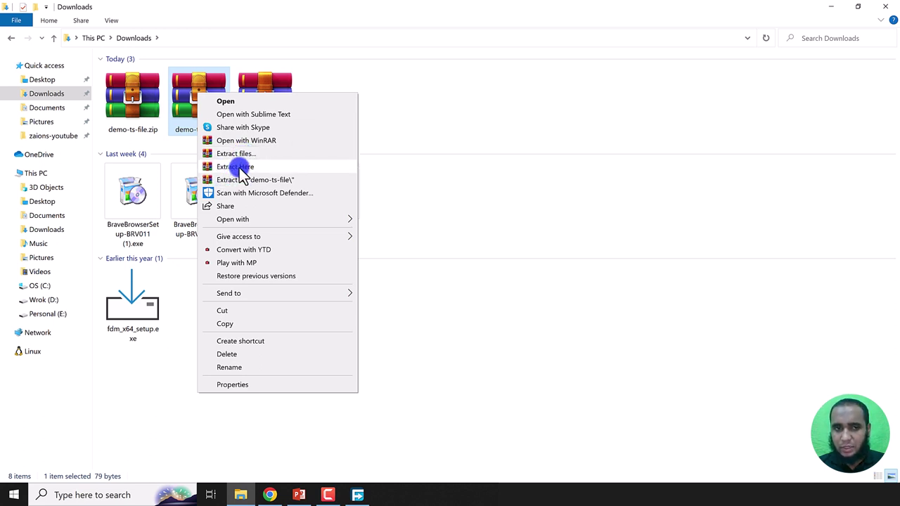
left_click(405, 128)
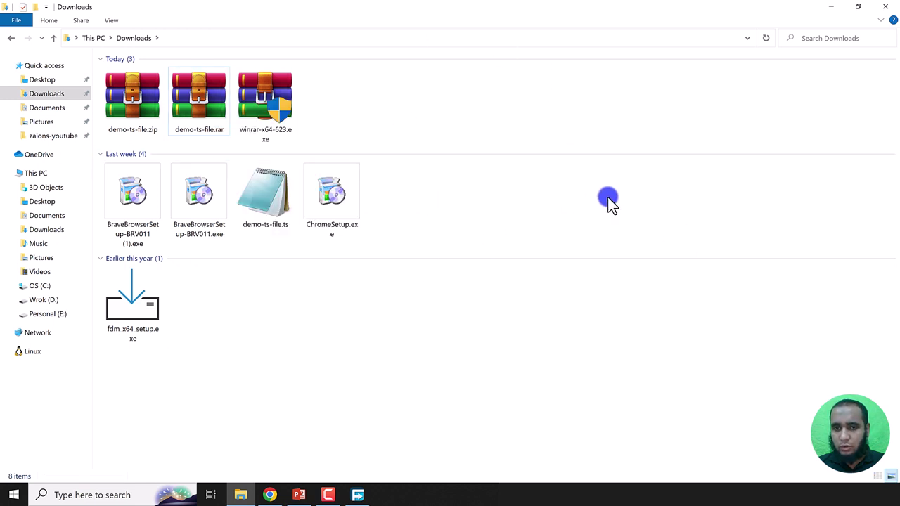
left_click(206, 103)
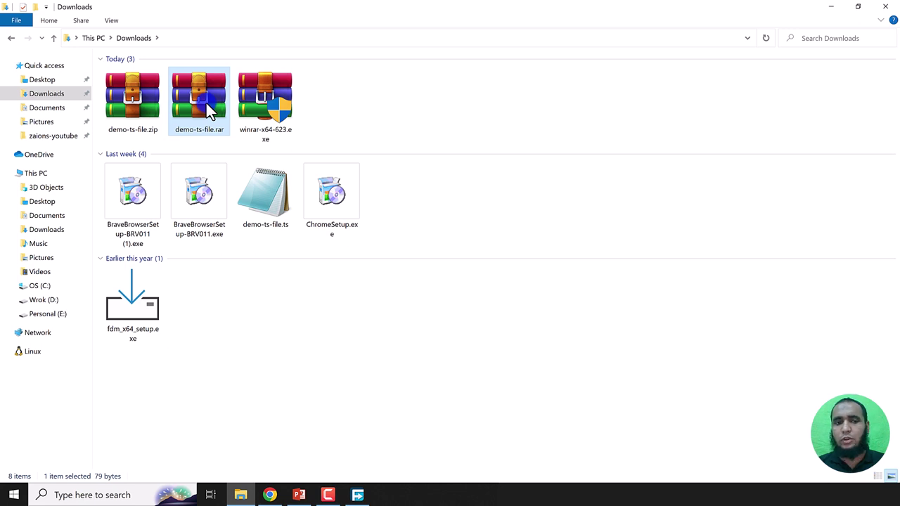
Step: Extract demo-ts-file.rar here, declining to replace the existing demo-ts-file.ts
right_click(206, 102)
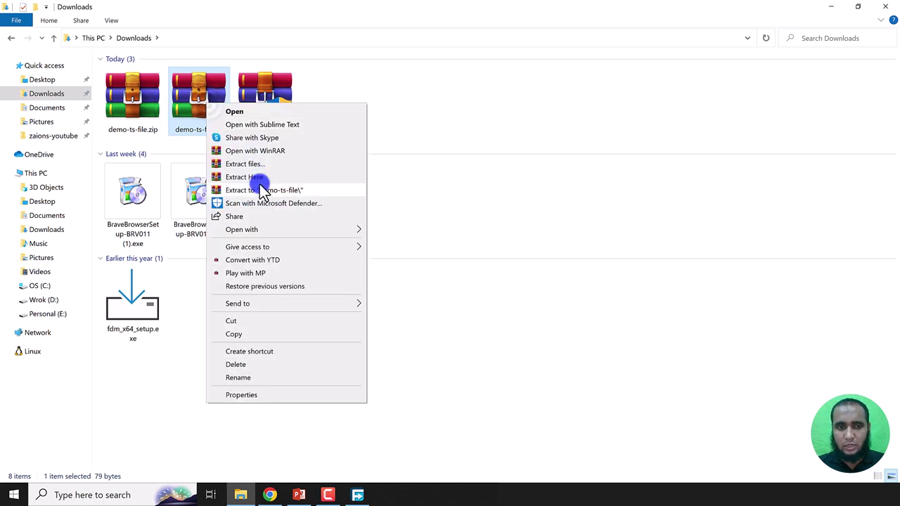
left_click(262, 179)
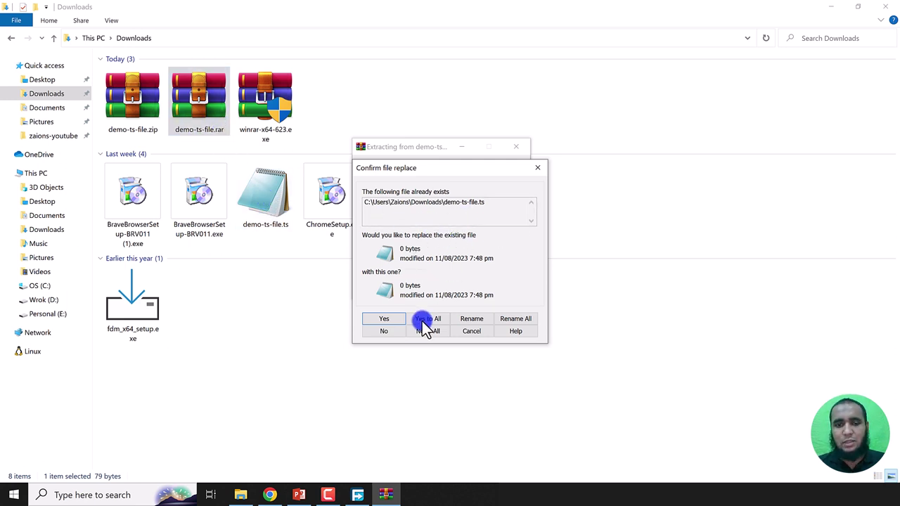
left_click(471, 319)
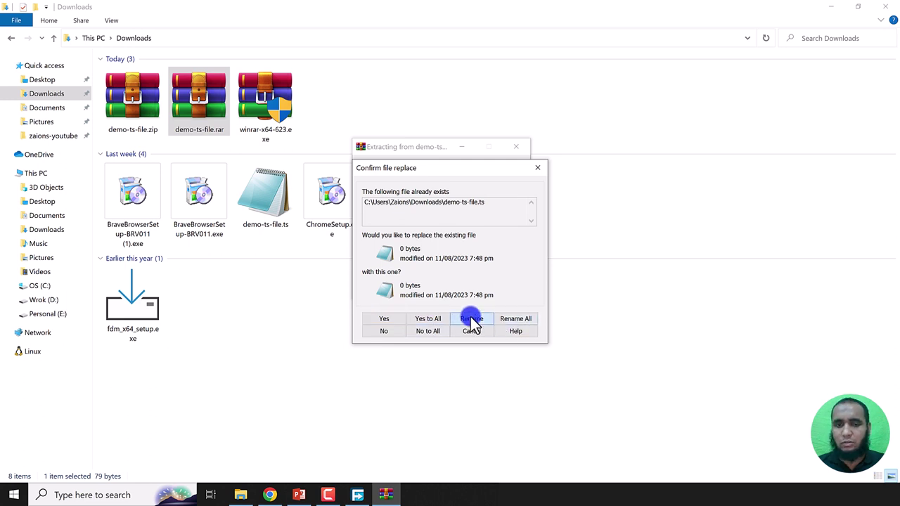
left_click(480, 289)
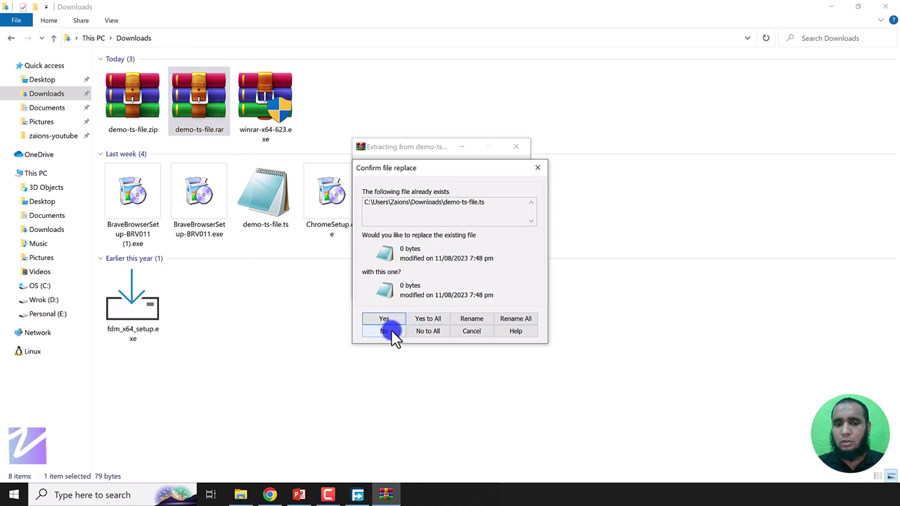
left_click(393, 334)
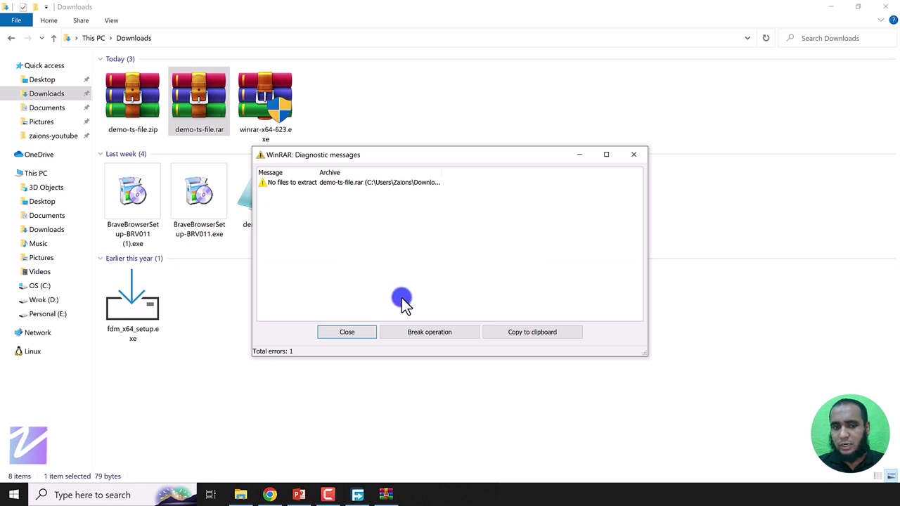
left_click(367, 331)
Step: Extract demo-ts-file.rar again, renaming the extracted copy to demo-ts-file2.ts
right_click(196, 93)
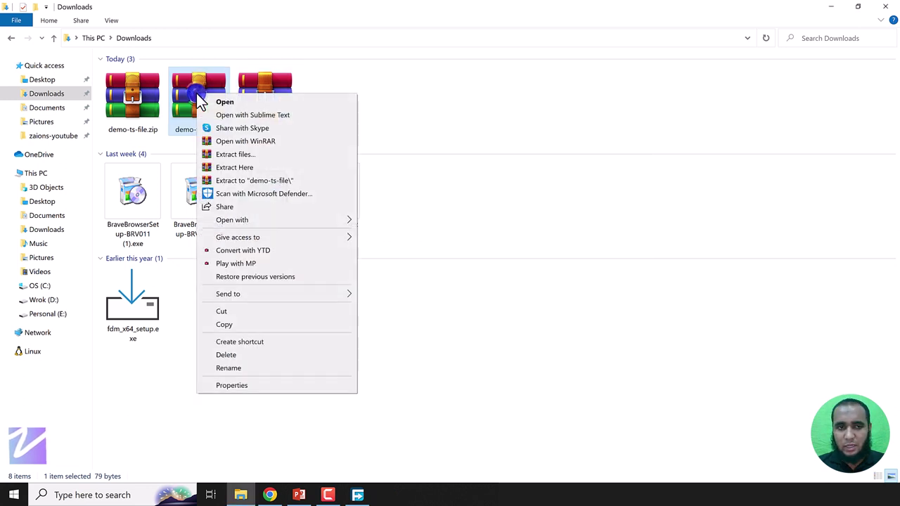
left_click(248, 168)
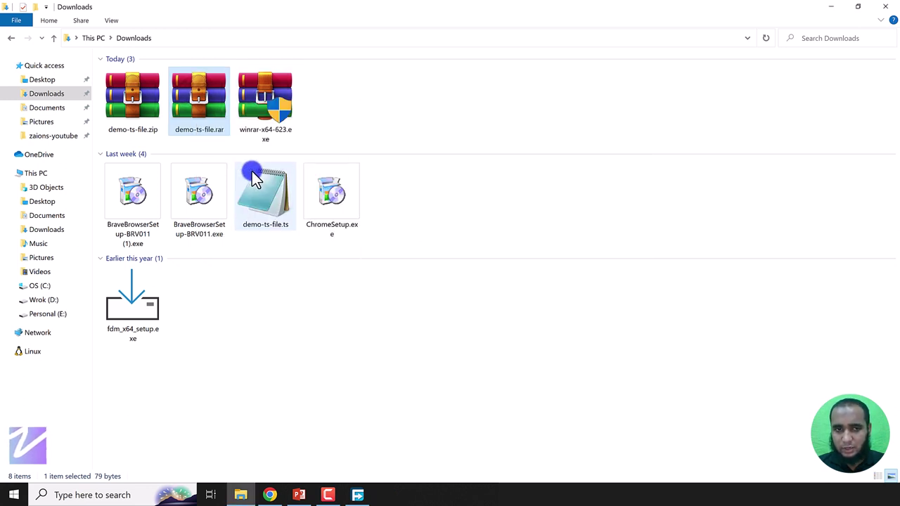
left_click(473, 319)
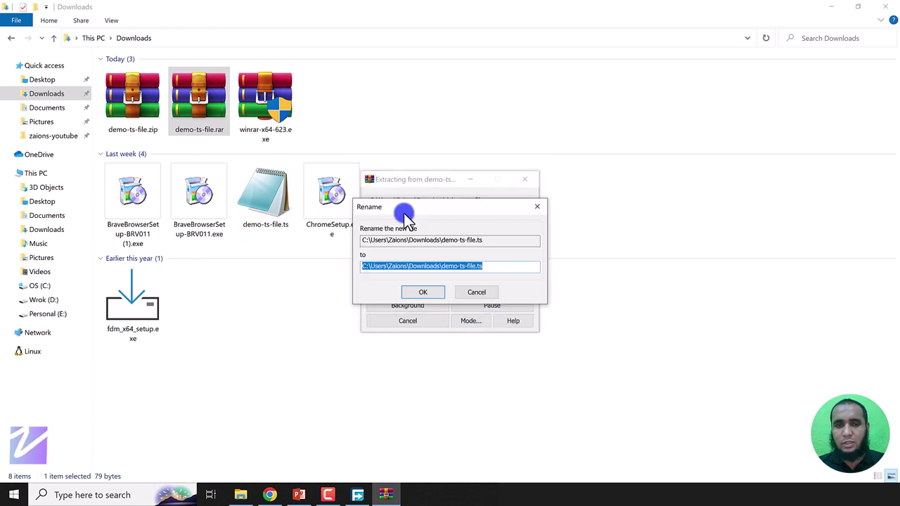
key("End")
key("Left")
key("Left")
key("Left")
type("2")
key("Return")
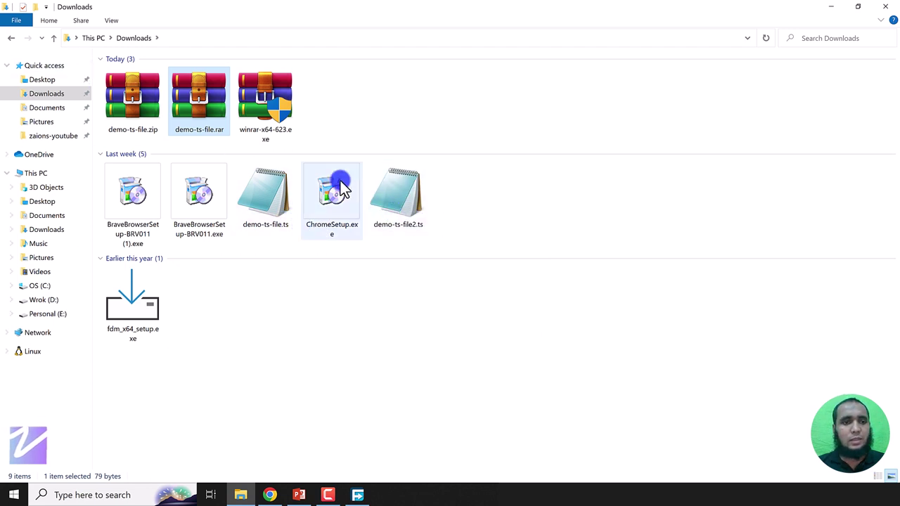
right_click(144, 104)
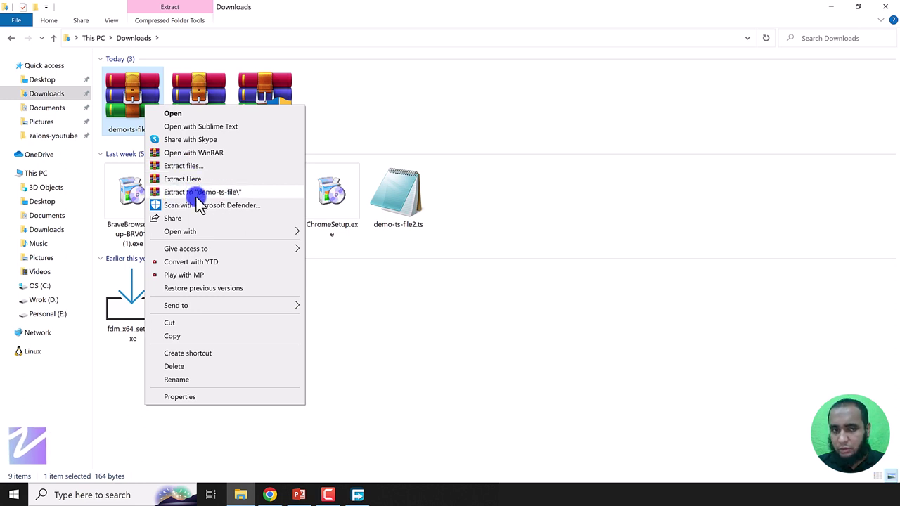
Step: Extract demo-ts-file.zip into a demo-ts-file folder, check its contents, and return to Downloads
left_click(121, 102)
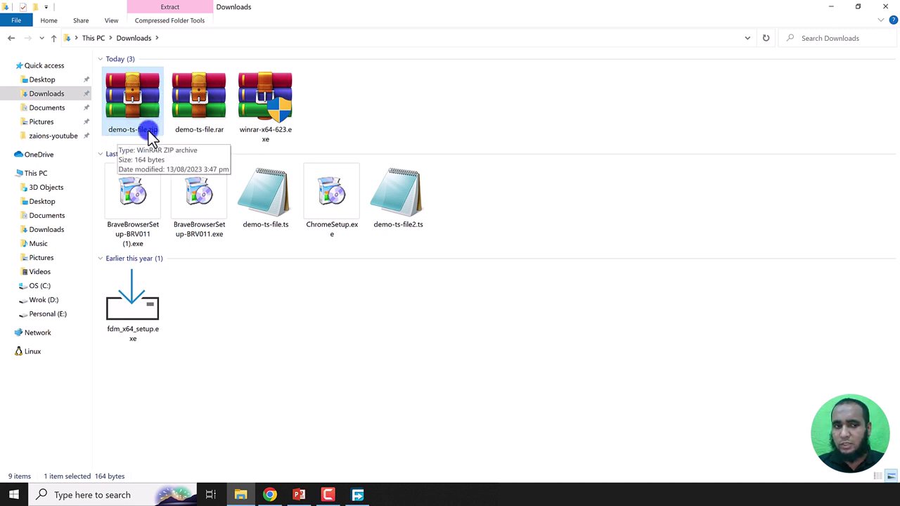
right_click(138, 102)
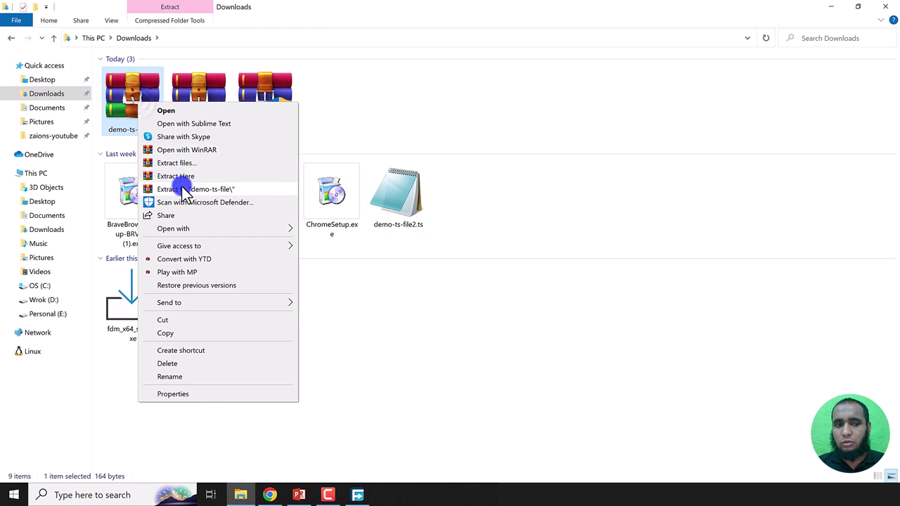
left_click(181, 188)
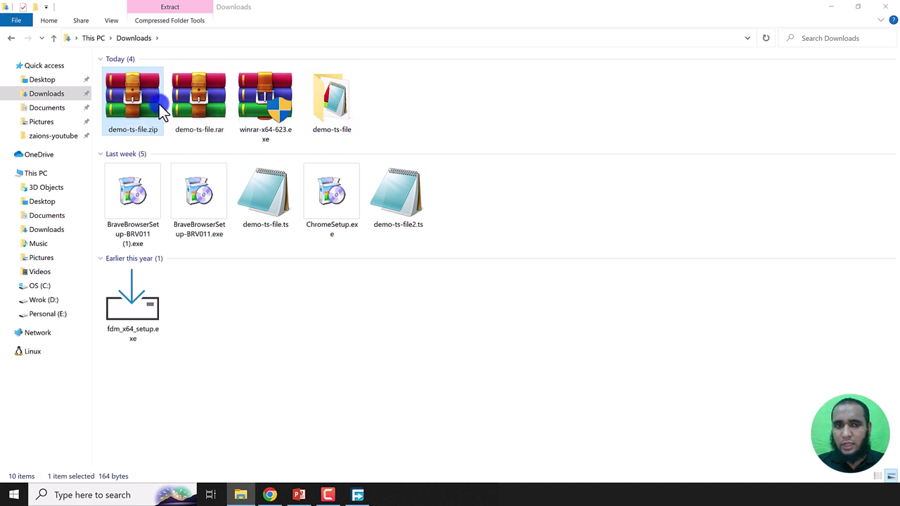
double_click(313, 92)
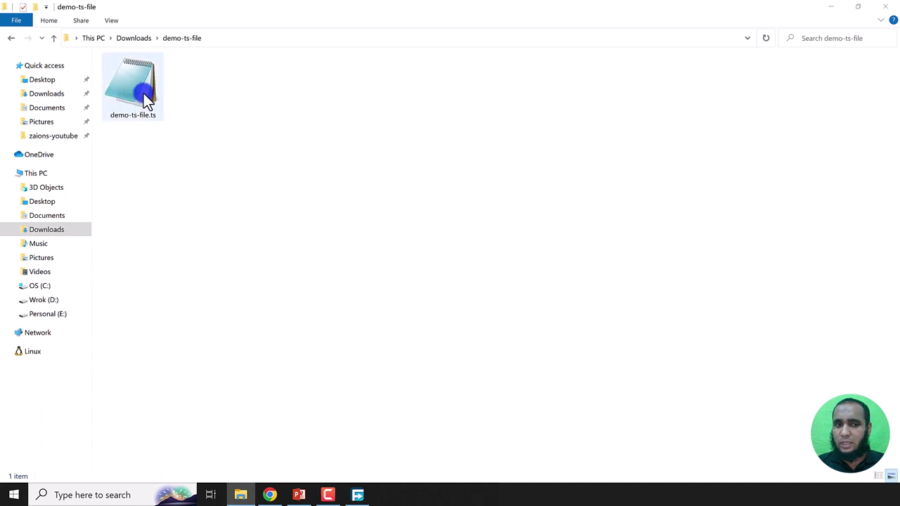
key("BackSpace")
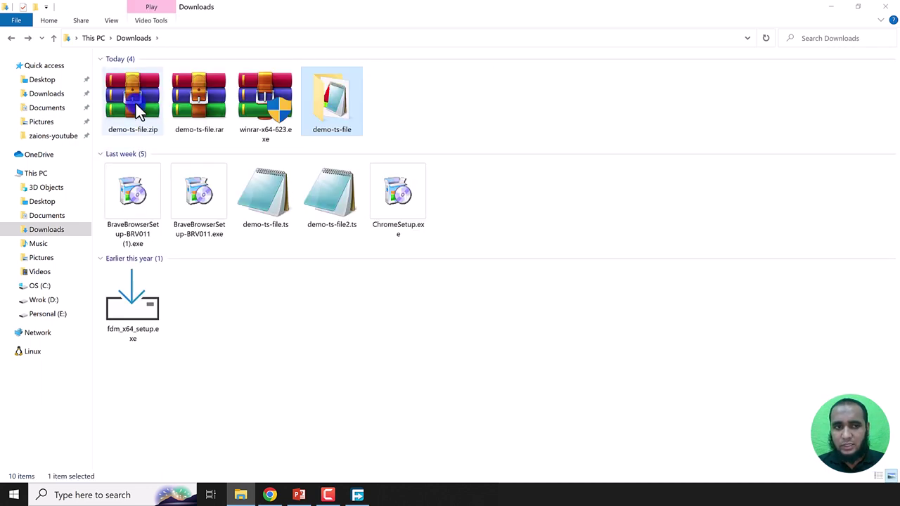
Step: Permanently delete demo-ts-file.zip, demo-ts-file.rar and the demo-ts-file folder from Downloads
left_click(132, 97)
left_click(115, 134)
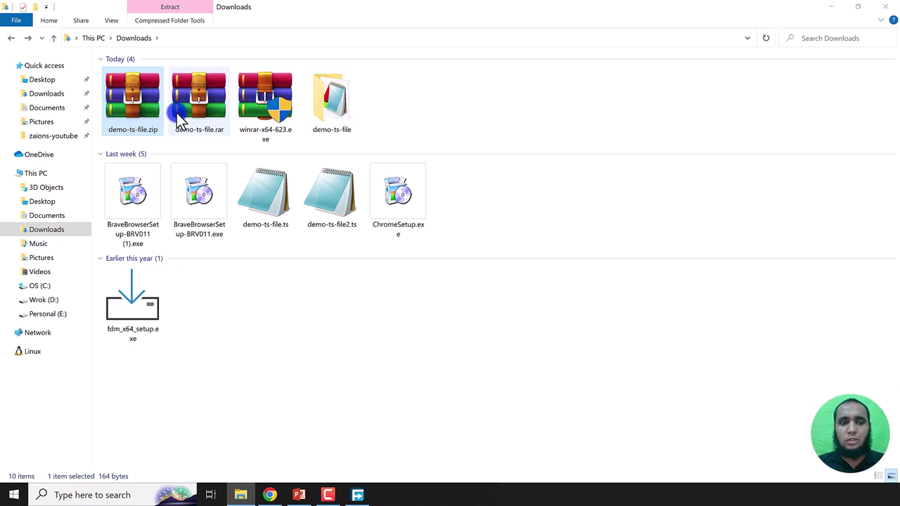
left_click(342, 113)
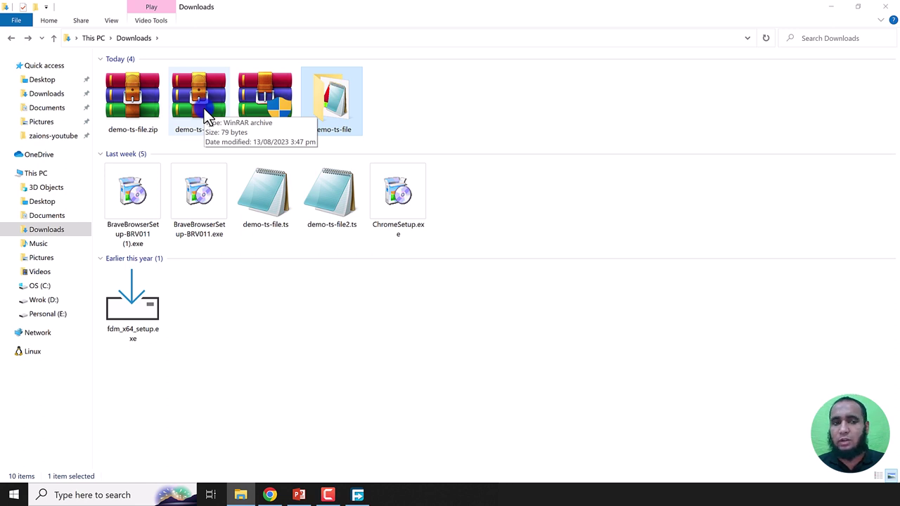
left_click(204, 109, "ctrl")
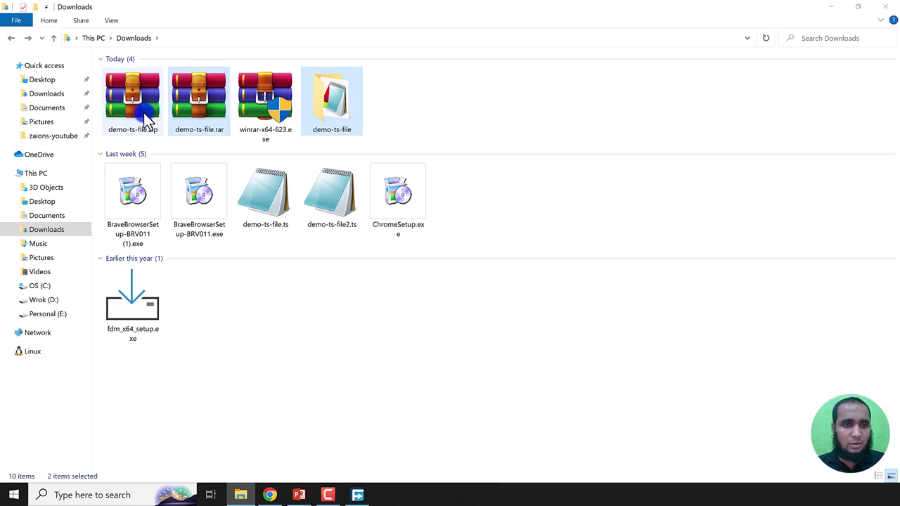
key("shift+Delete")
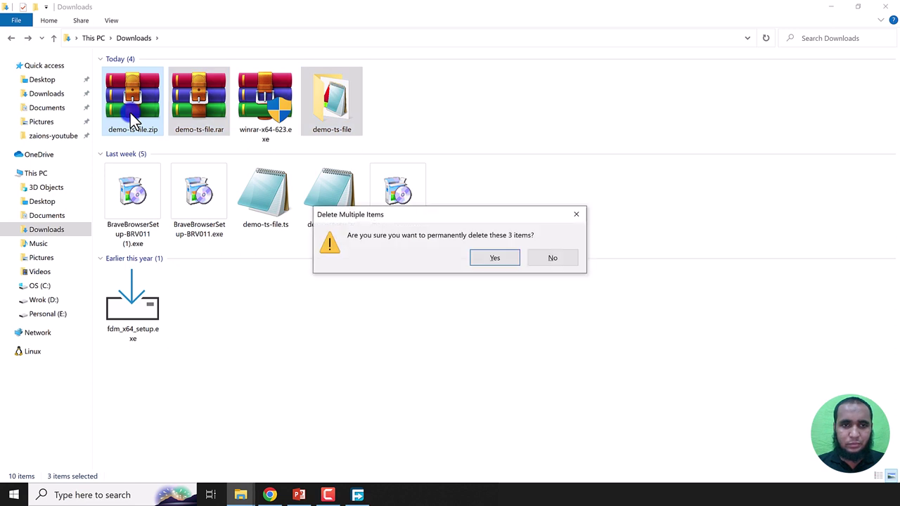
key("Return")
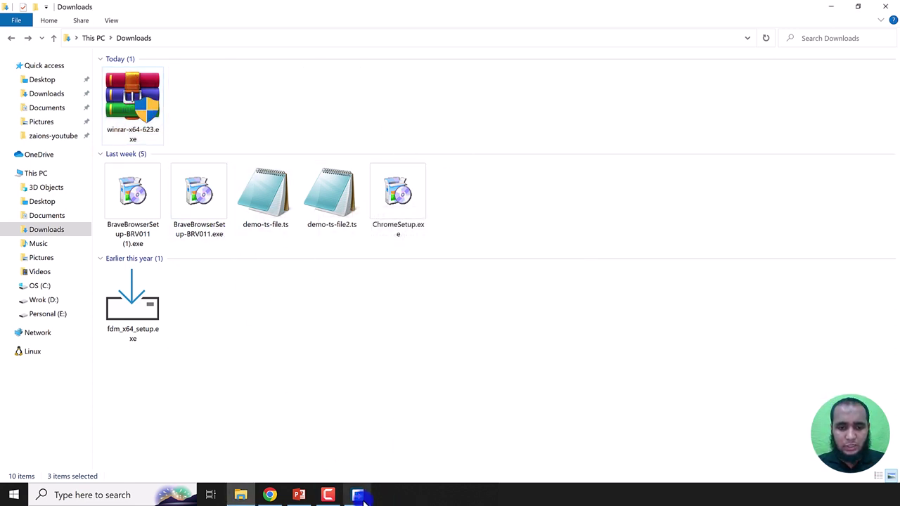
left_click(300, 495)
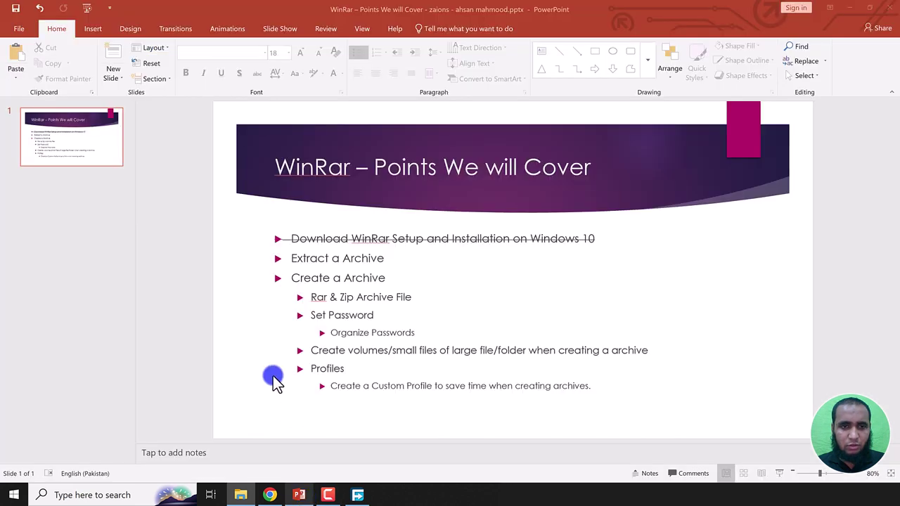
Step: Apply strikethrough to the 'Extract a Archive' bullet on the checklist slide, then return to File Explorer
double_click(386, 257)
left_click_drag(385, 257, 292, 258)
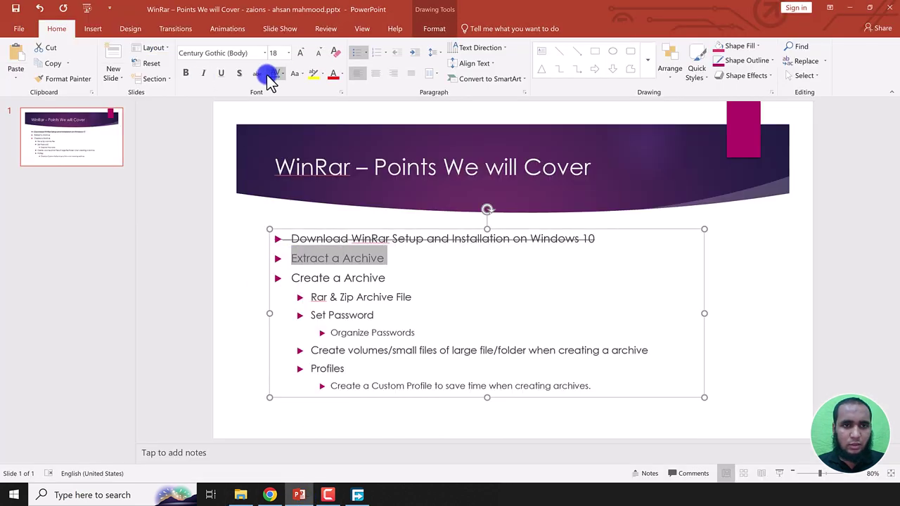
left_click(259, 76)
left_click(191, 274)
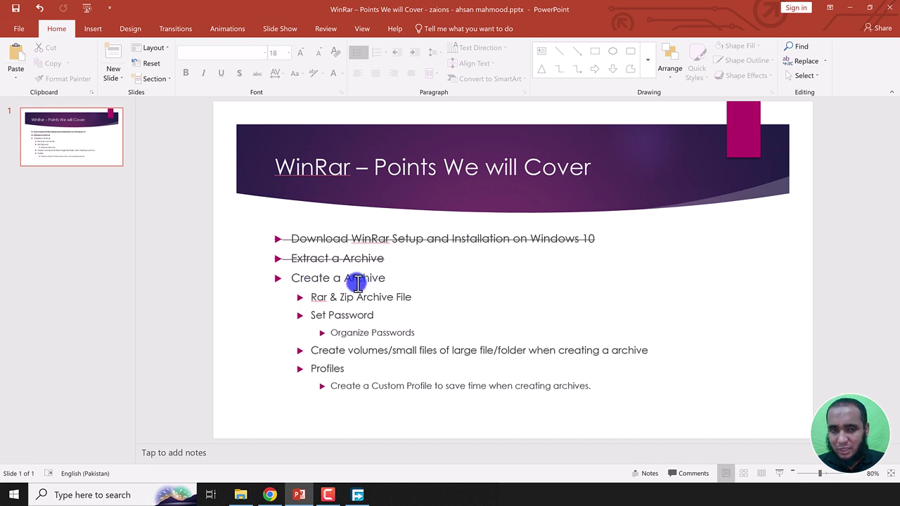
left_click(240, 495)
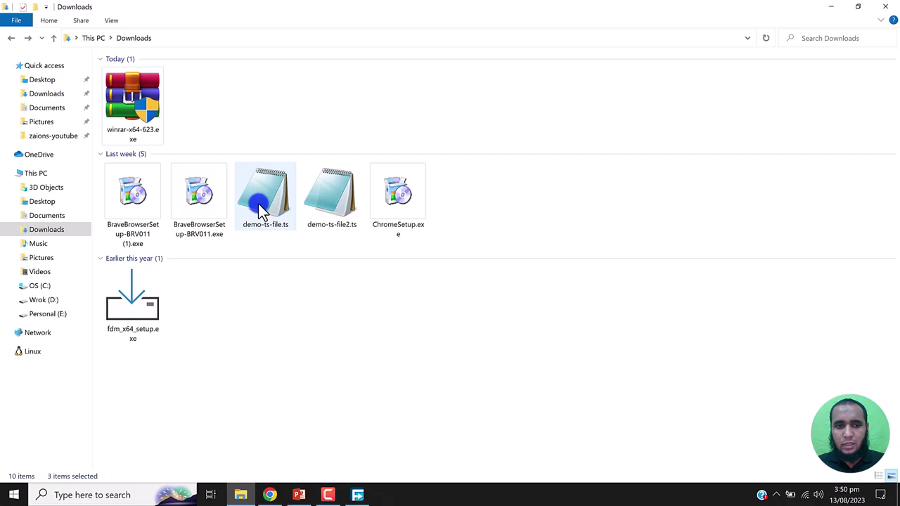
Step: Create a files-to-compress folder and move demo-ts-file.ts, demo-ts-file2.ts and ChromeSetup.exe into it
left_click(258, 203)
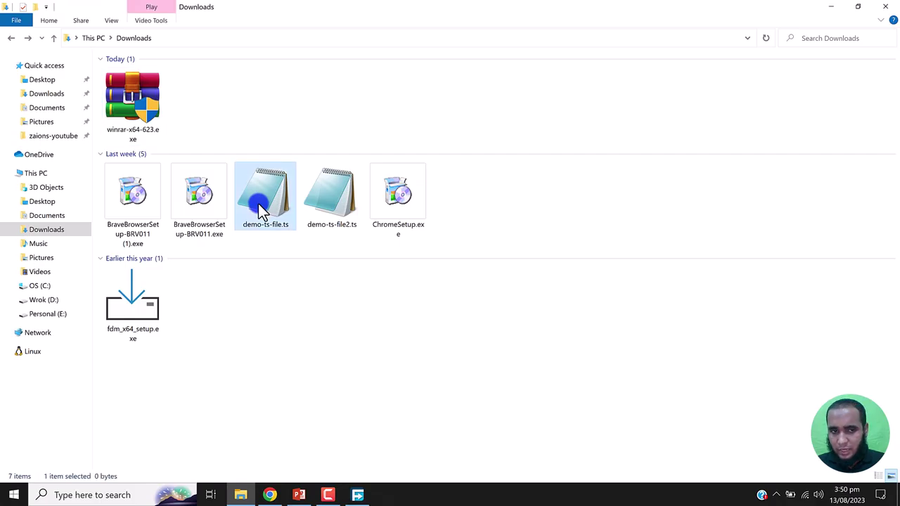
left_click(327, 200, "ctrl")
left_click(387, 197, "ctrl")
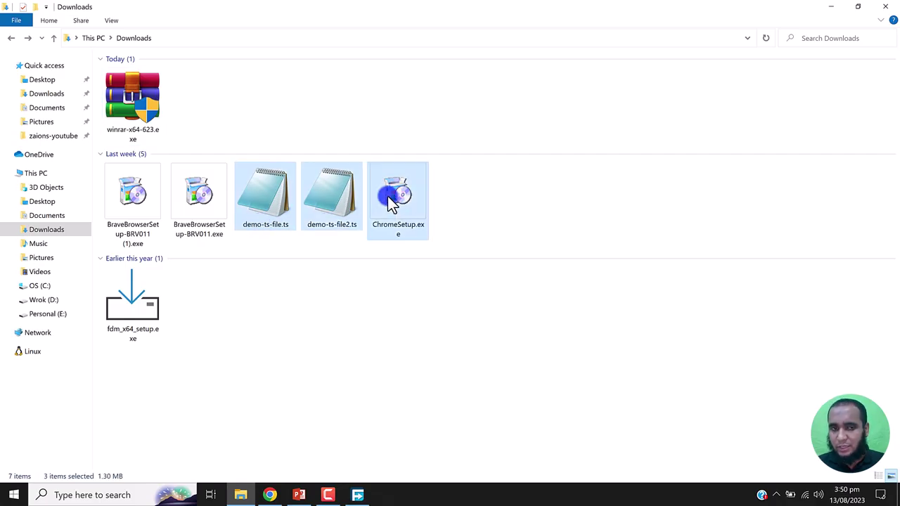
left_click(527, 196)
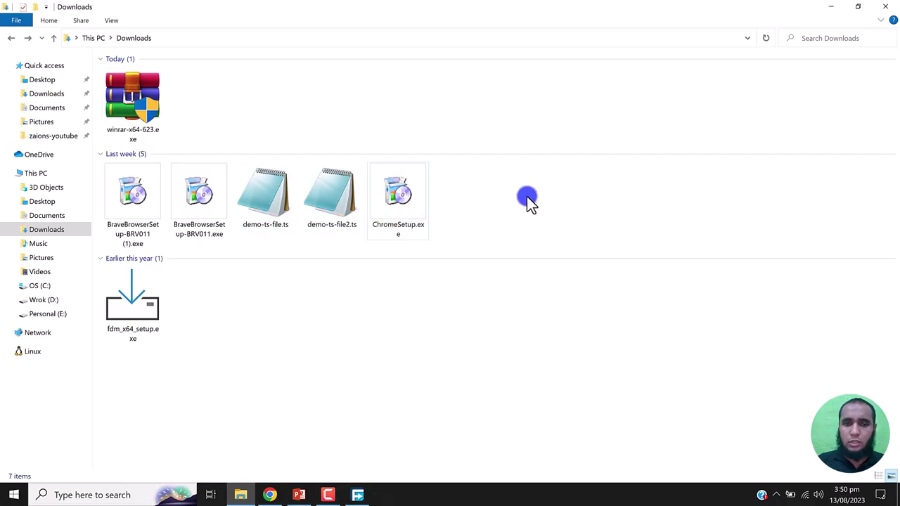
key("ctrl+shift+n")
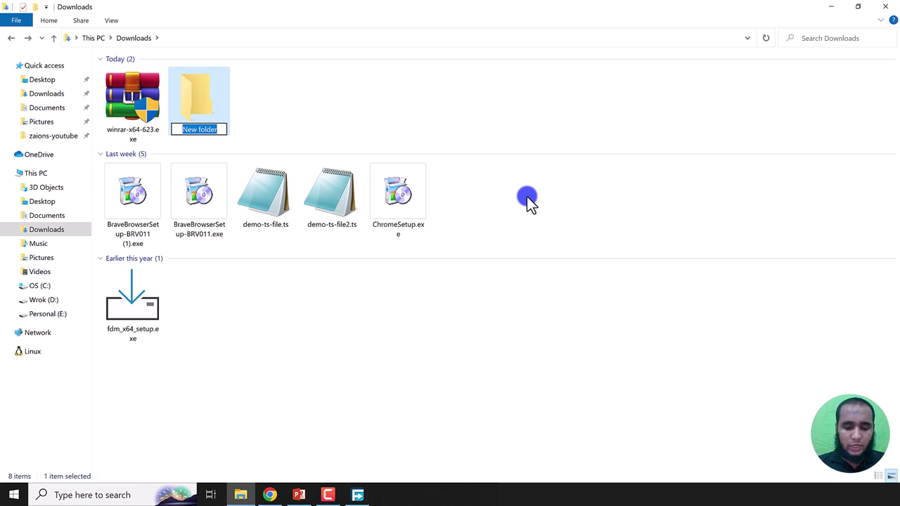
type("fil")
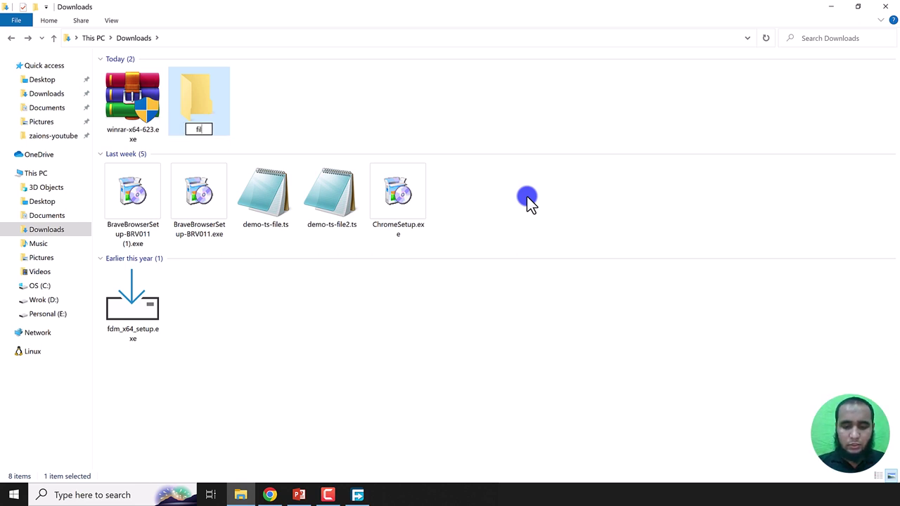
type("es-to-compress")
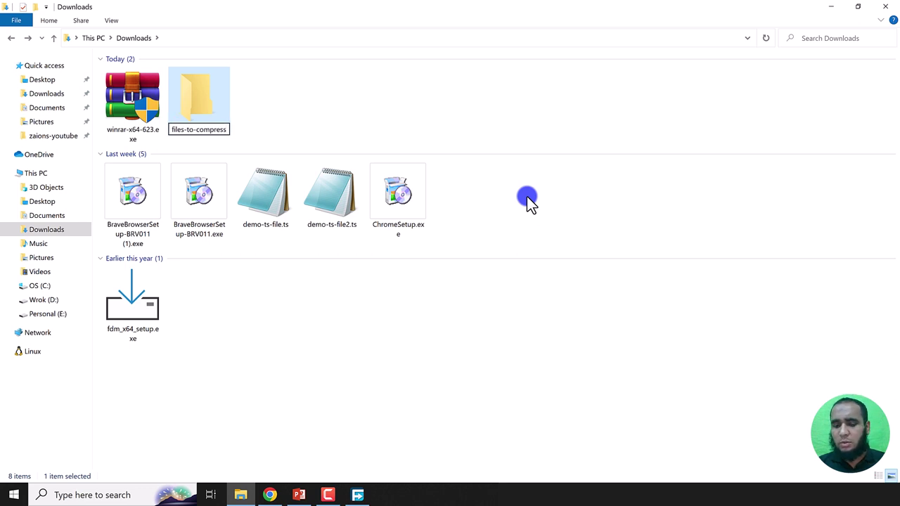
key("Return")
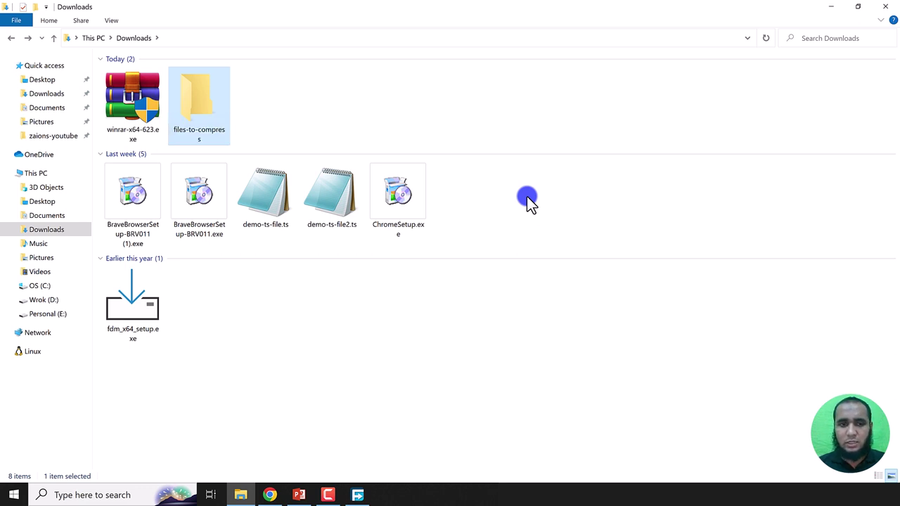
left_click_drag(470, 203, 197, 116)
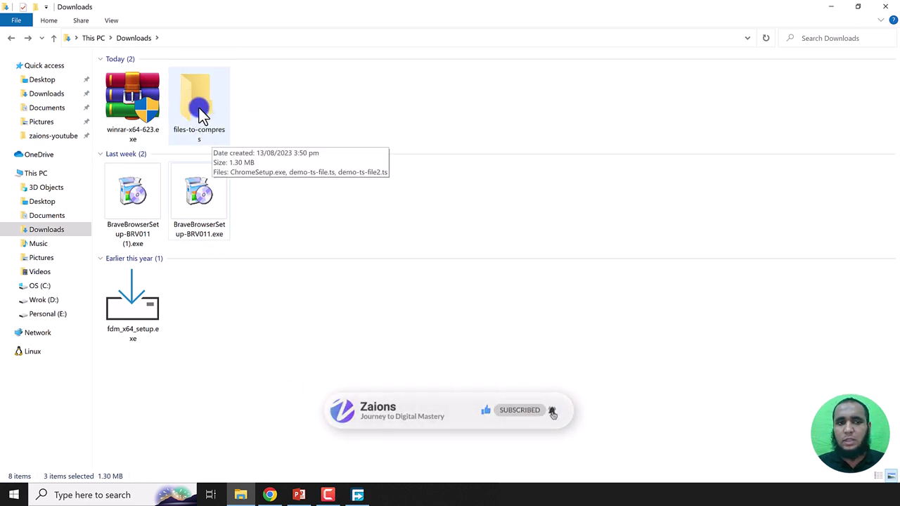
Step: Add a subfolder named folder1 inside files-to-compress and go back up to Downloads
double_click(198, 109)
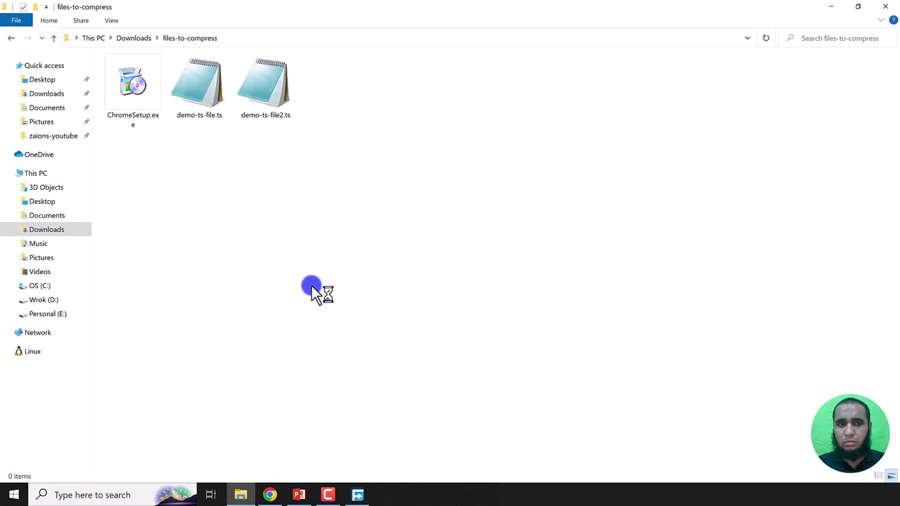
key("ctrl+shift+n")
type("folder1")
key("Return")
key("alt+Up")
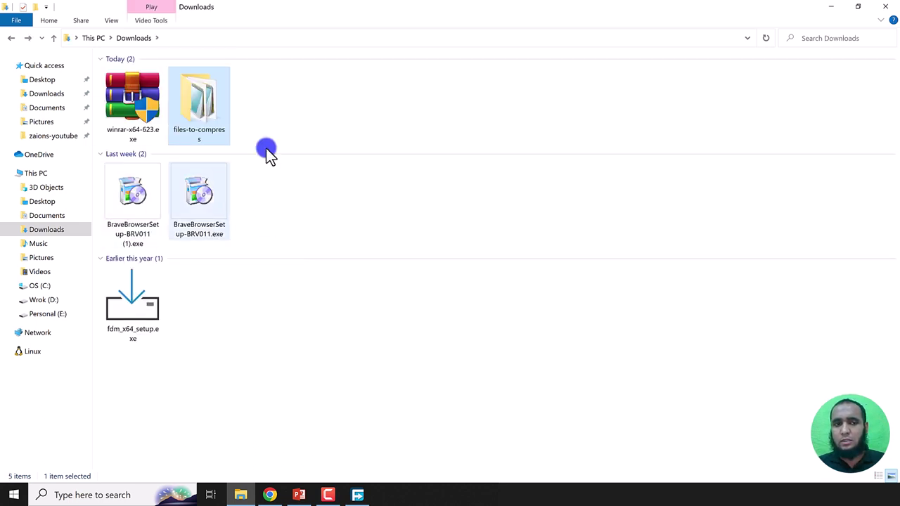
mouse_move(217, 100)
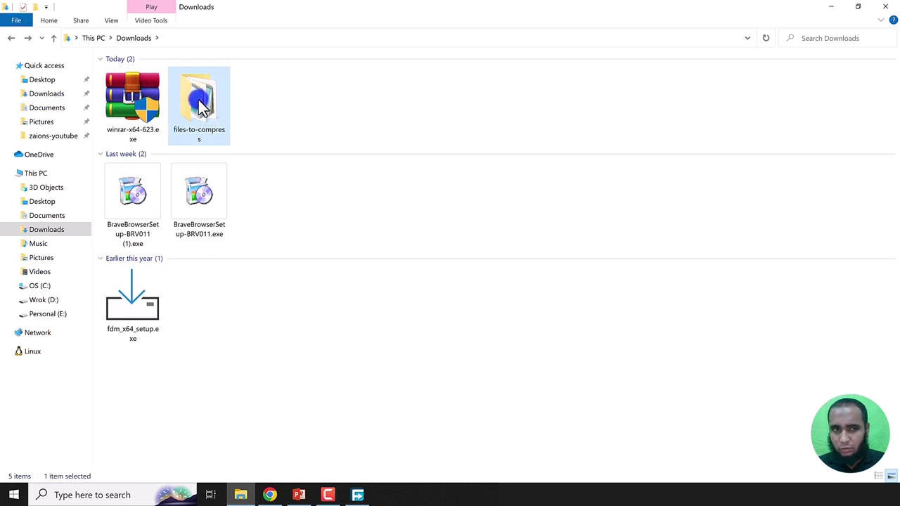
Step: Start archiving the files-to-compress folder as files-to-compress.rar with the Best compression method
right_click(200, 106)
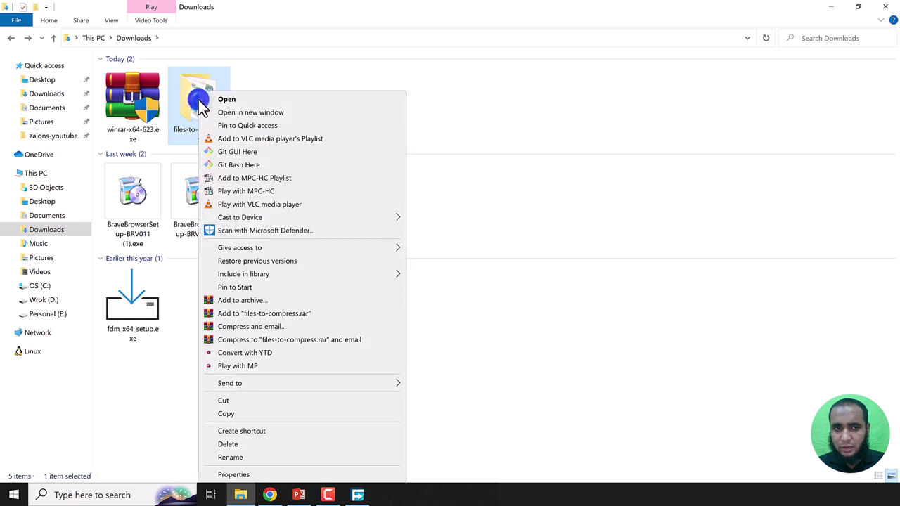
left_click(246, 303)
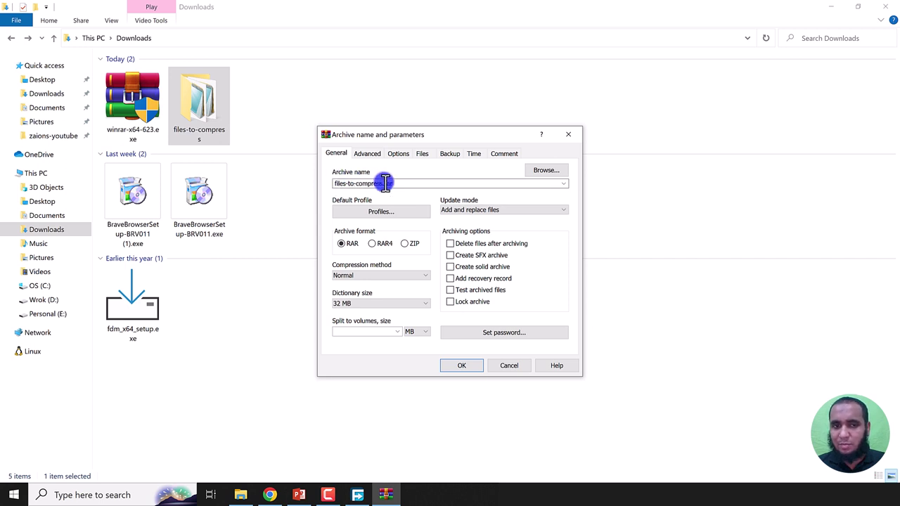
double_click(363, 184)
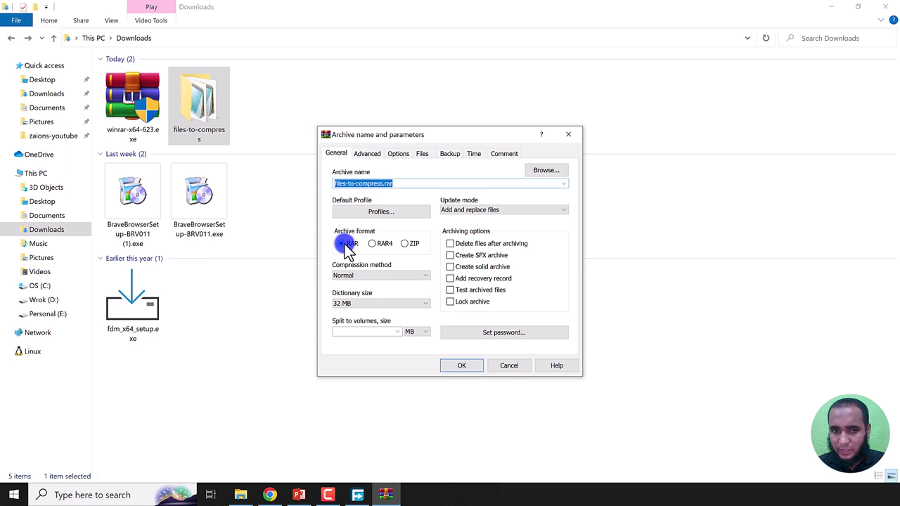
left_click(375, 277)
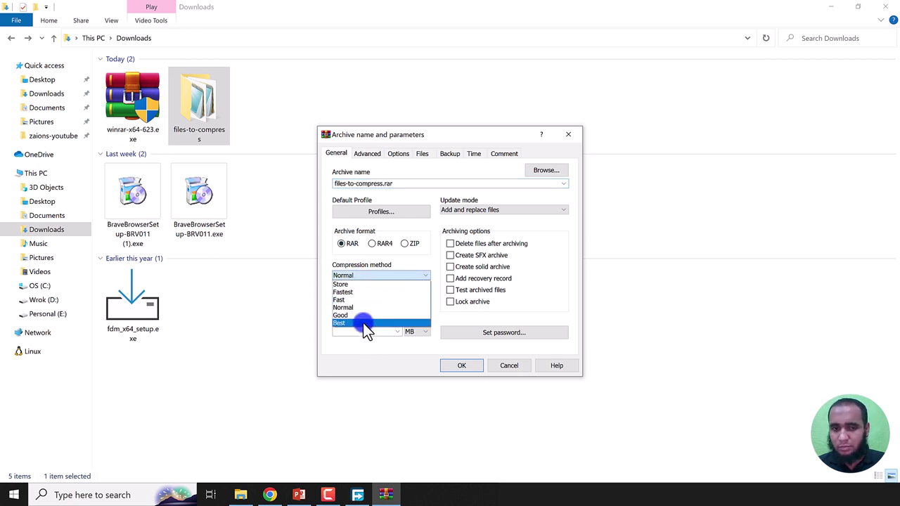
left_click(364, 323)
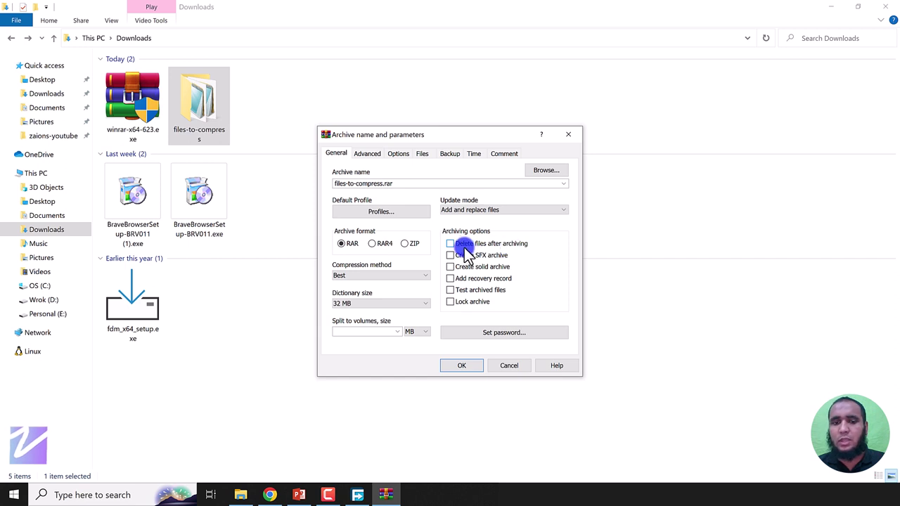
Step: Tick Delete files after archiving in the archive settings
left_click(201, 113)
left_click(537, 222)
left_click(203, 111)
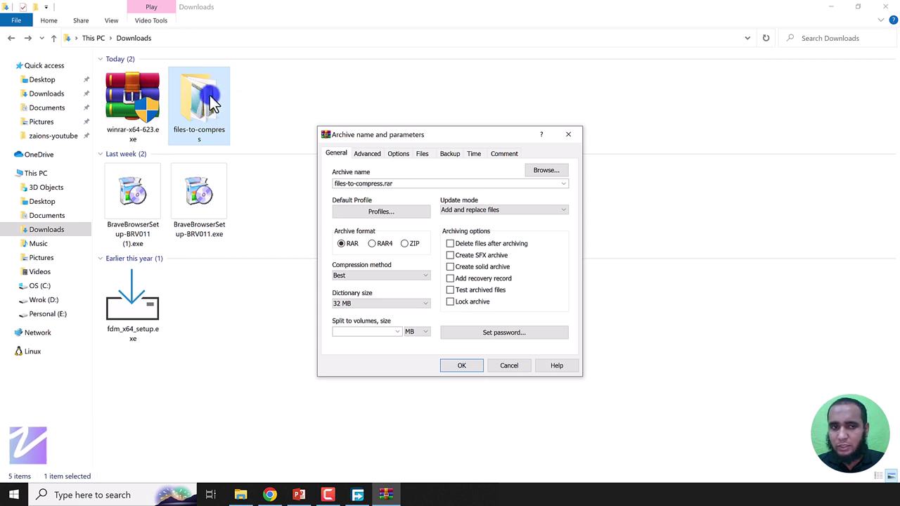
left_click(325, 137)
left_click(212, 104)
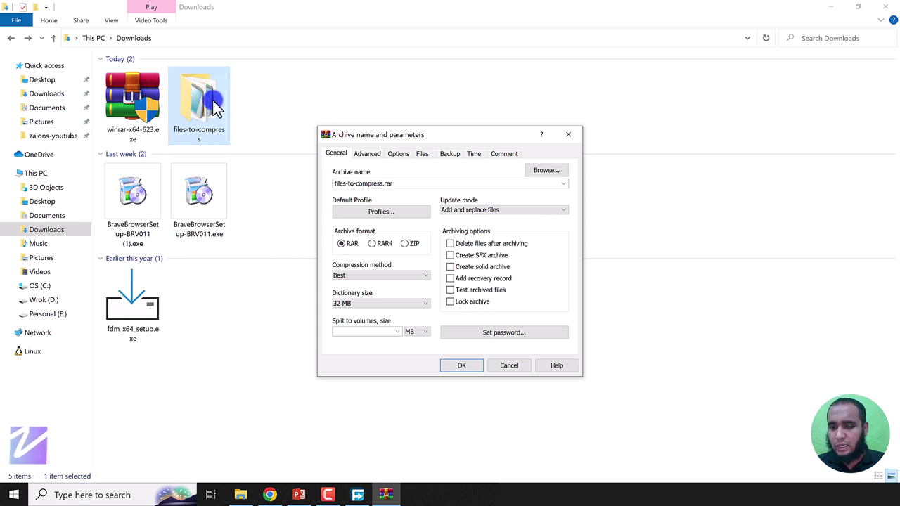
left_click(215, 196)
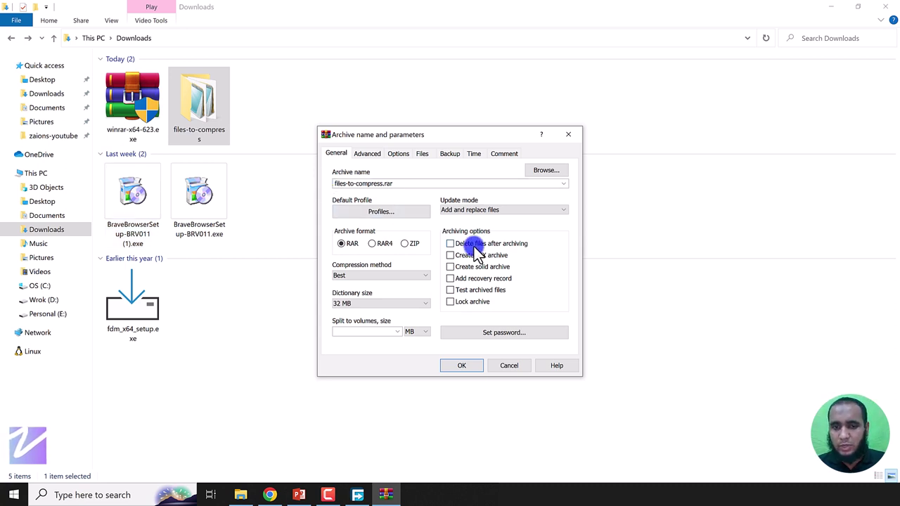
left_click(476, 244)
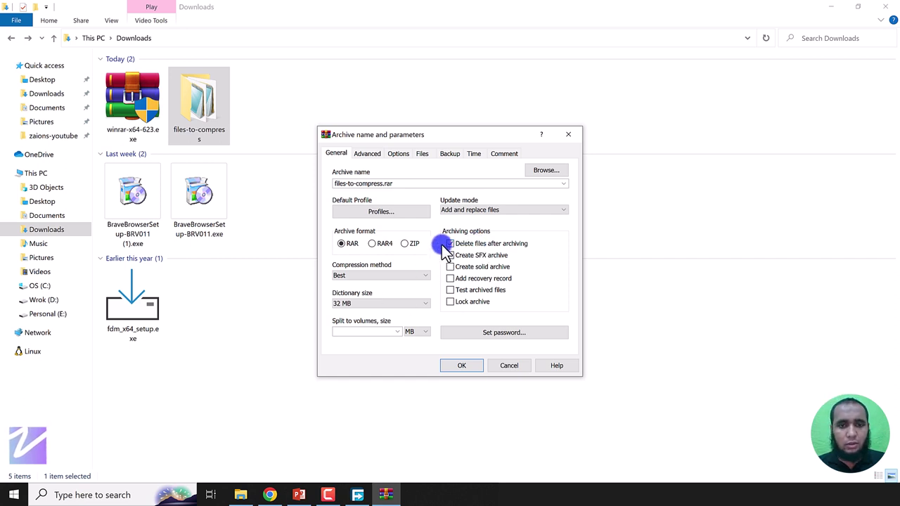
Step: Rename the archive files-to-compress-t1.rar, keep RAR format and Best compression, and create it
double_click(410, 185)
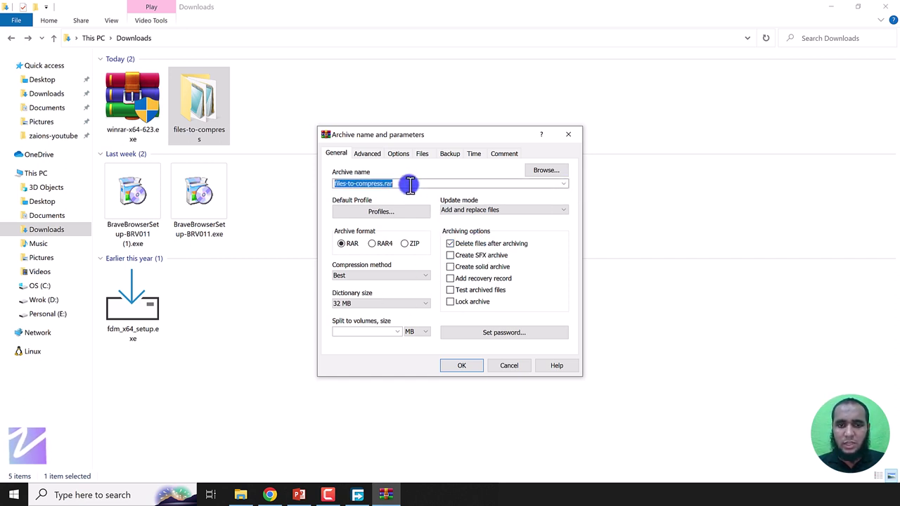
left_click(410, 184)
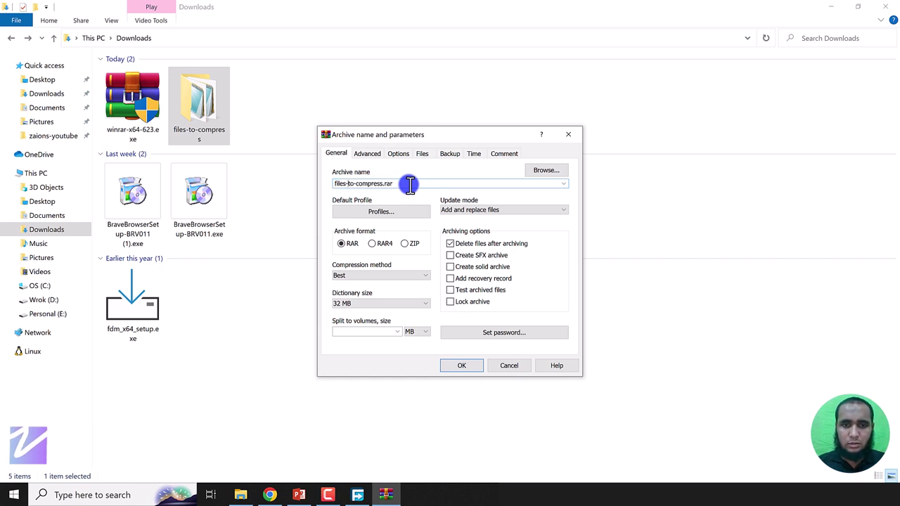
type("-t1")
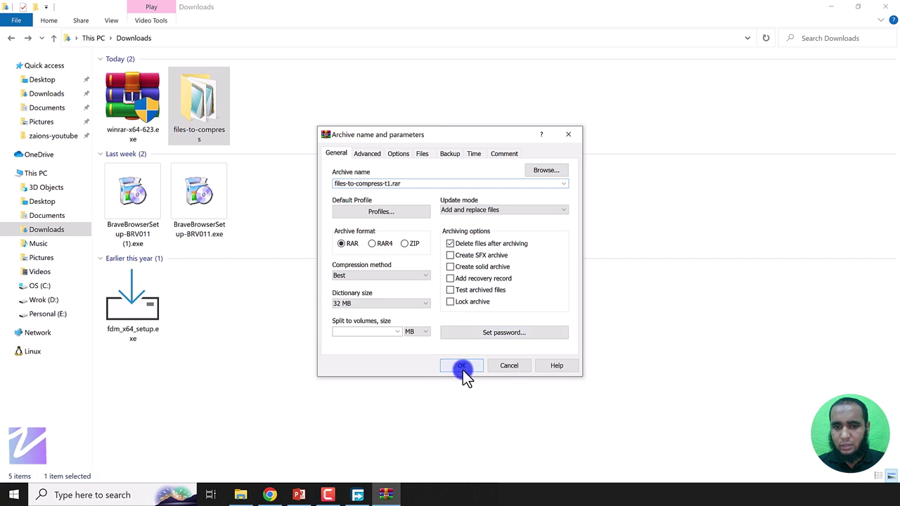
left_click(338, 275)
left_click(342, 244)
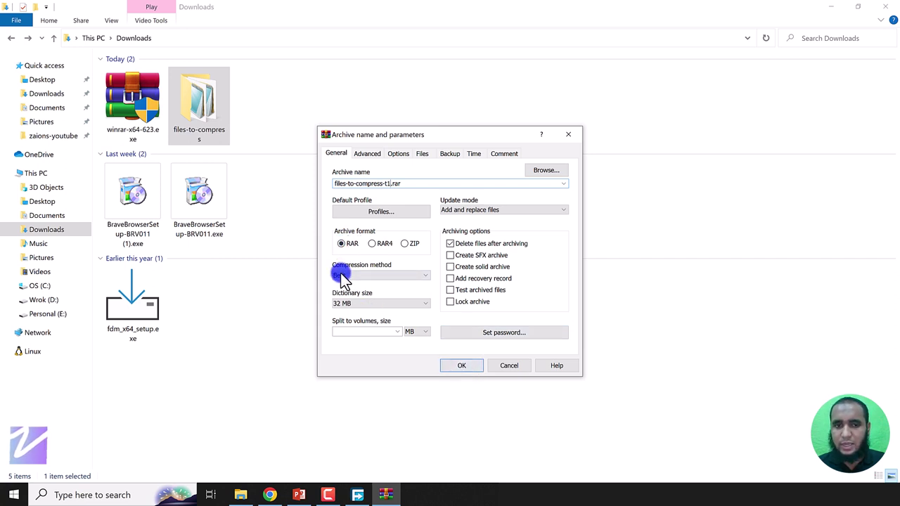
left_click(351, 278)
left_click(352, 276)
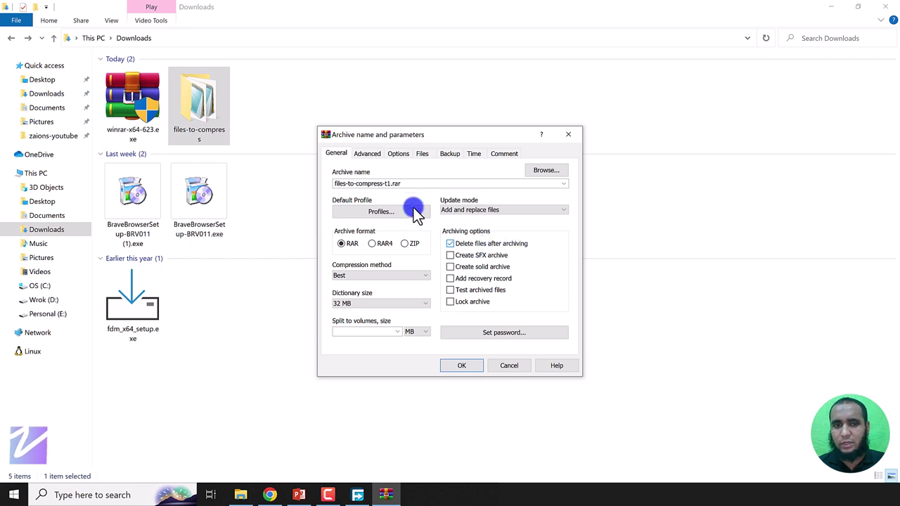
left_click(460, 367)
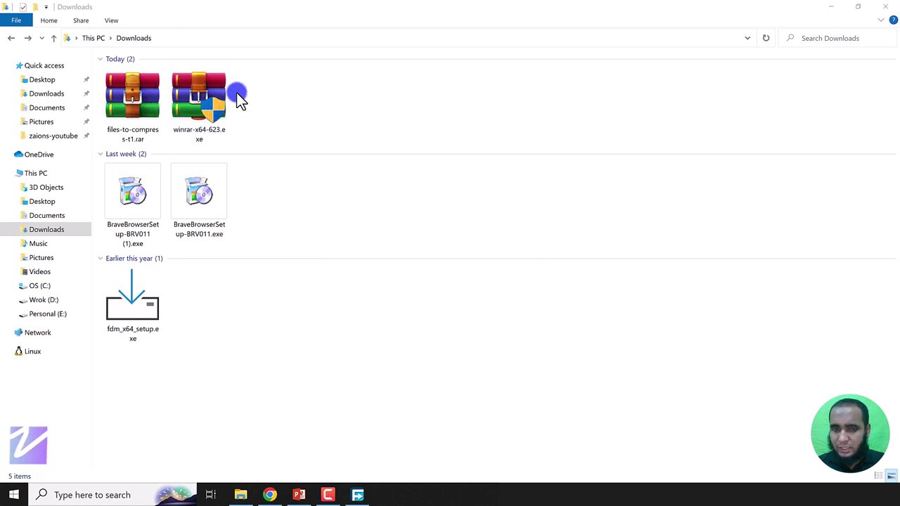
Step: Extract files-to-compress-t1.rar here in the Downloads folder
left_click(126, 97)
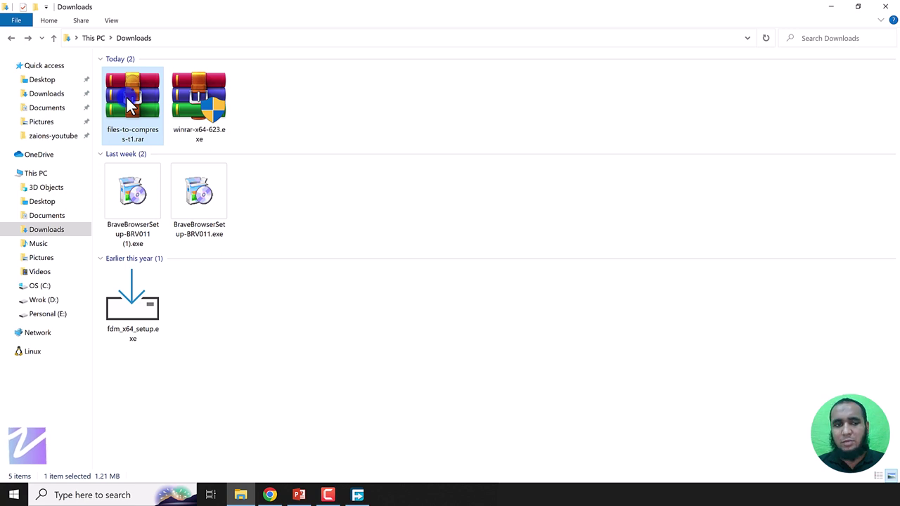
right_click(127, 97)
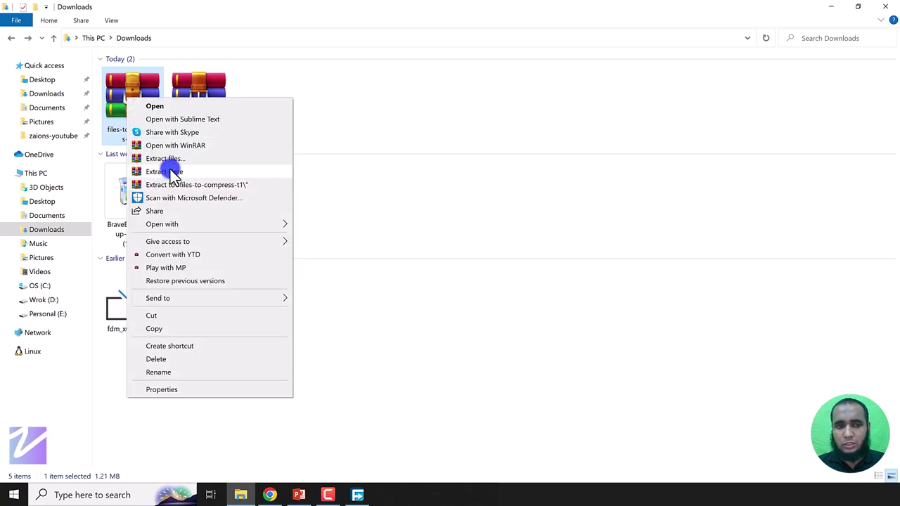
left_click(172, 172)
Step: Start adding the restored files-to-compress folder to a new archive
left_click(274, 111)
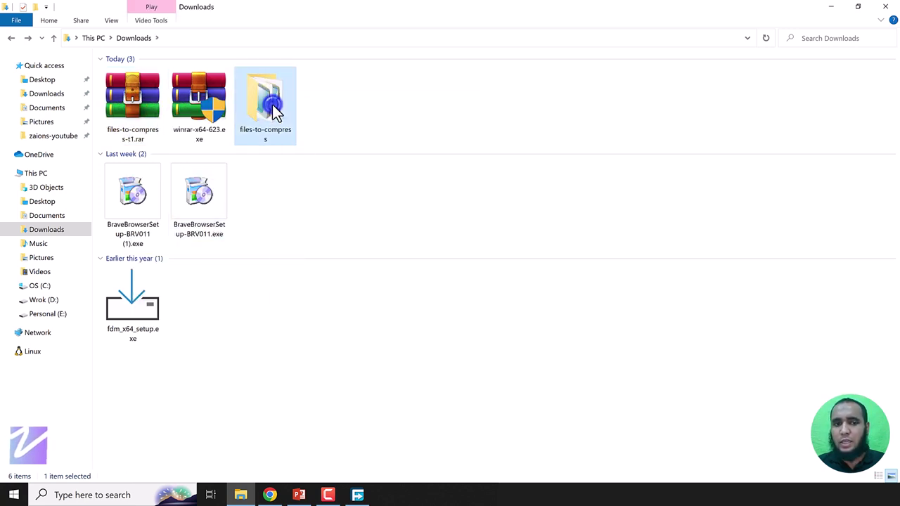
right_click(275, 111)
left_click(331, 301)
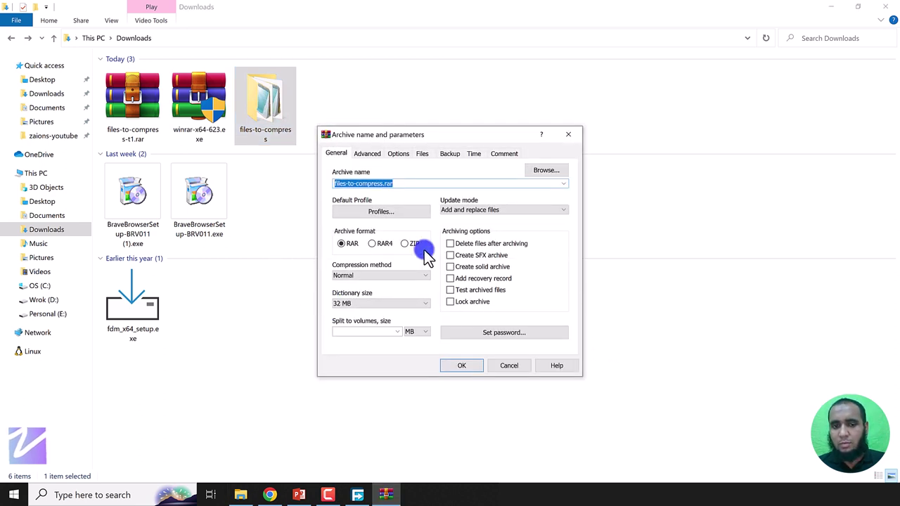
Step: Create files-to-compress.zip in ZIP format at Best compression, deleting the original folder
left_click(409, 243)
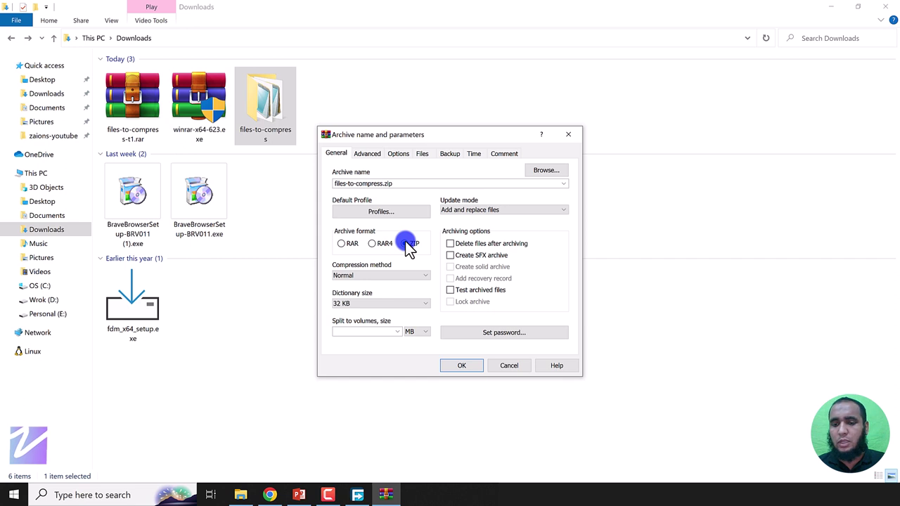
left_click(406, 243)
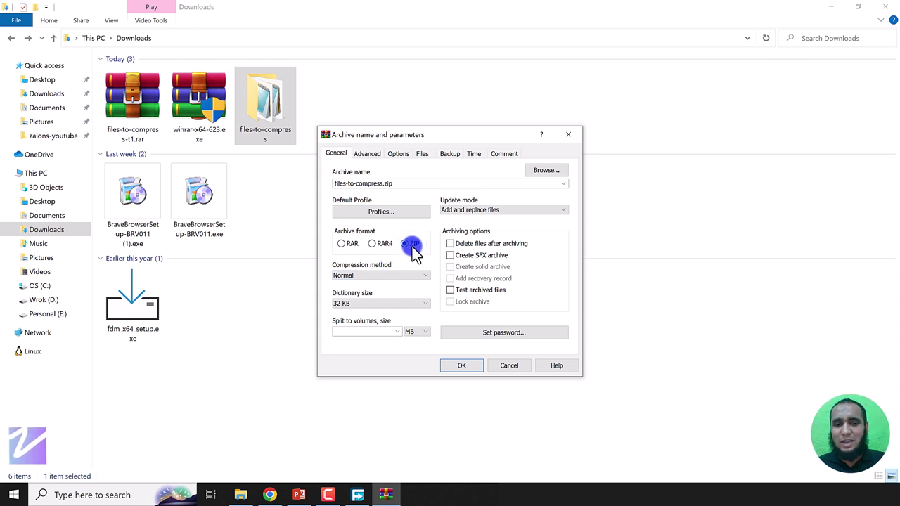
left_click(389, 273)
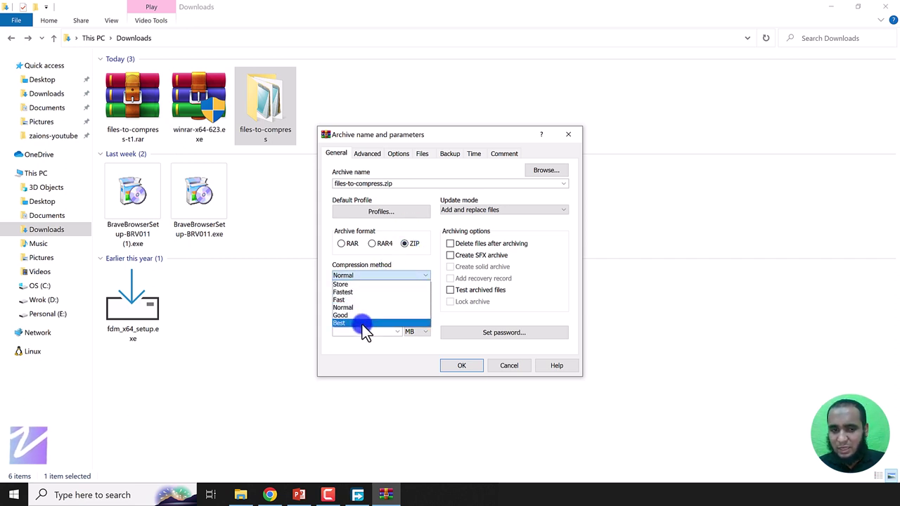
left_click(364, 324)
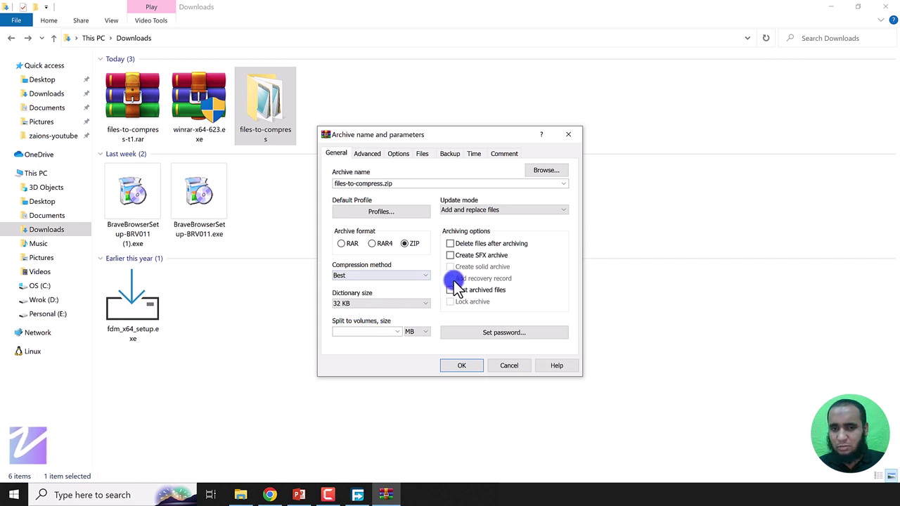
left_click(478, 243)
left_click(469, 366)
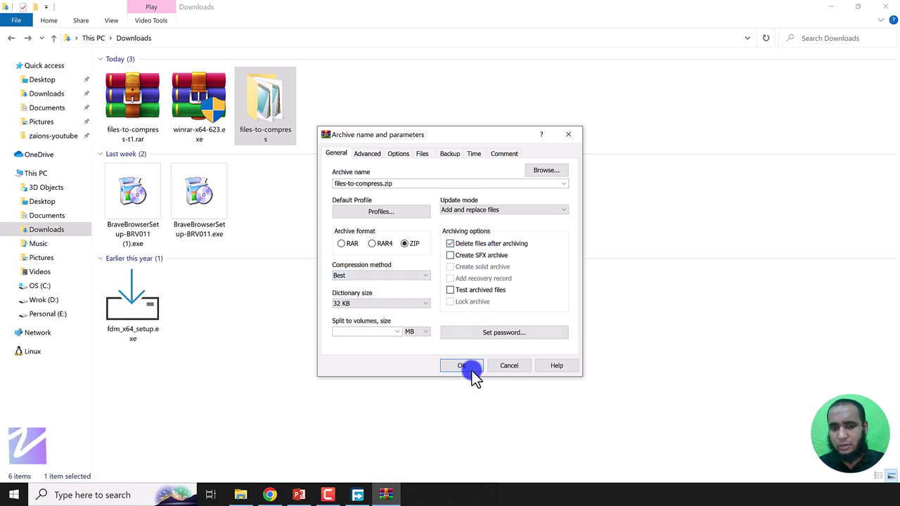
Step: Back in PowerPoint, select the 'Create a Archive' line on the checklist slide
left_click(134, 133)
left_click(281, 392)
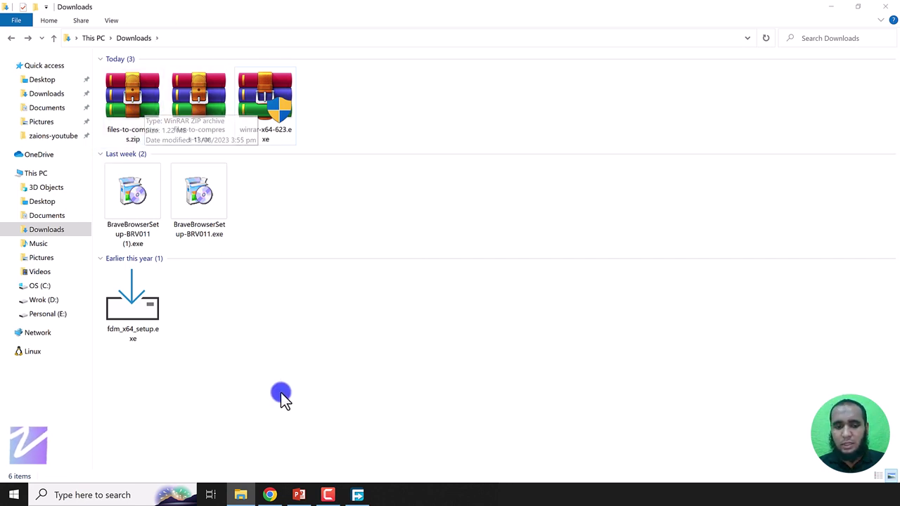
left_click(299, 496)
left_click_drag(391, 278, 291, 275)
Step: Strike through the 'Create a Archive' and 'Rar & Zip Archive File' checklist points
left_click(258, 73)
left_click_drag(424, 298, 310, 297)
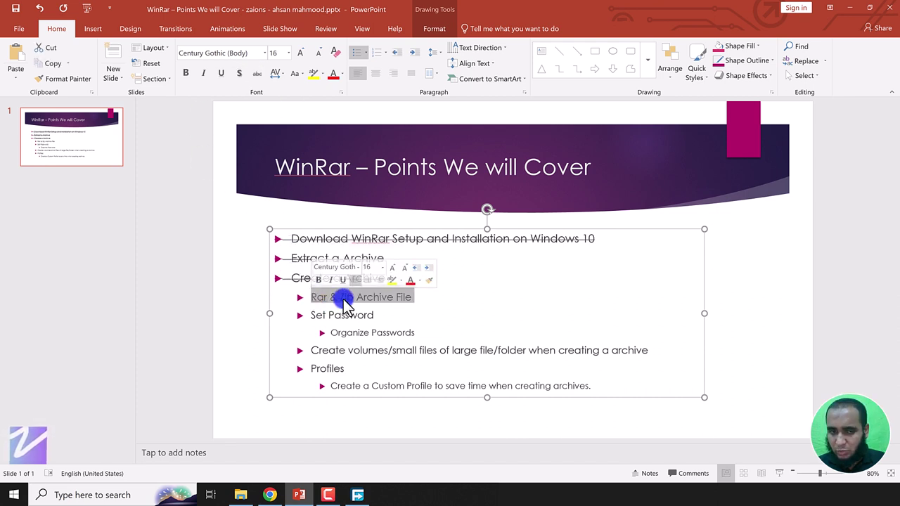
left_click(256, 74)
left_click(443, 305)
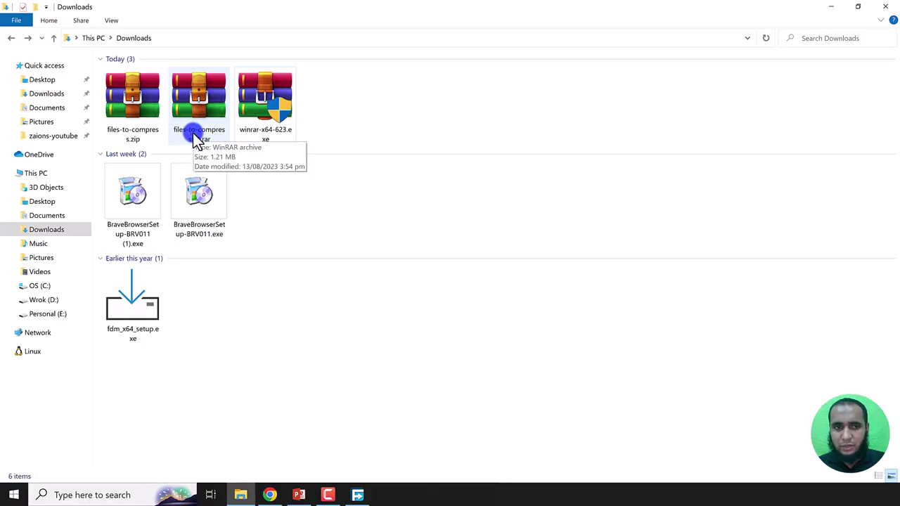
Step: Extract files-to-compress.zip here to restore the files-to-compress folder
left_click(145, 108)
right_click(146, 109)
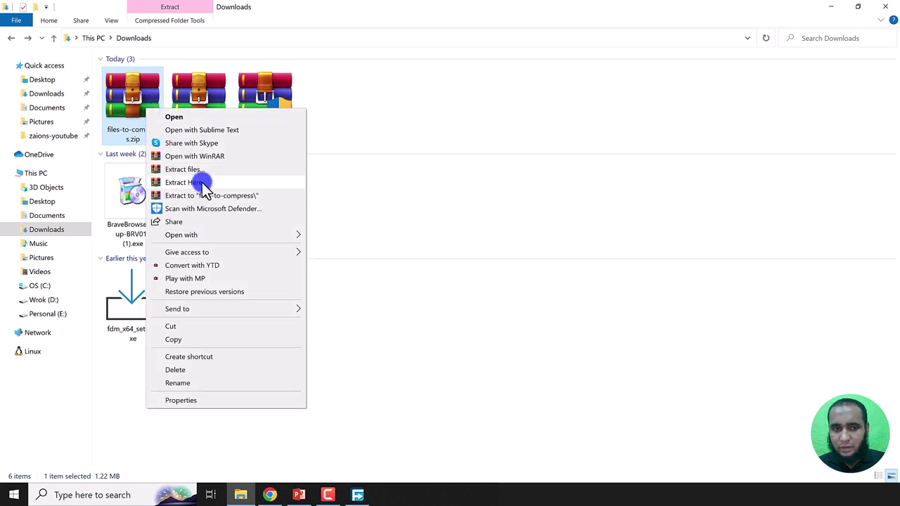
left_click(202, 182)
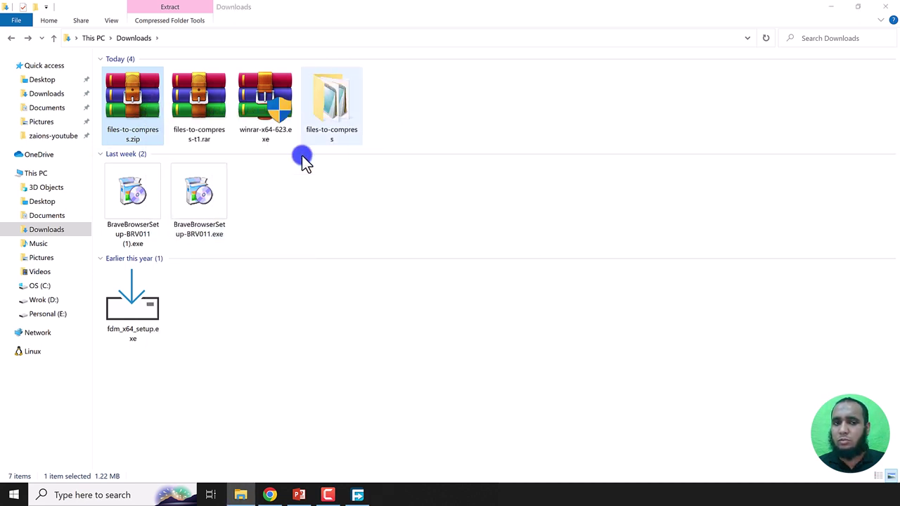
left_click(332, 112)
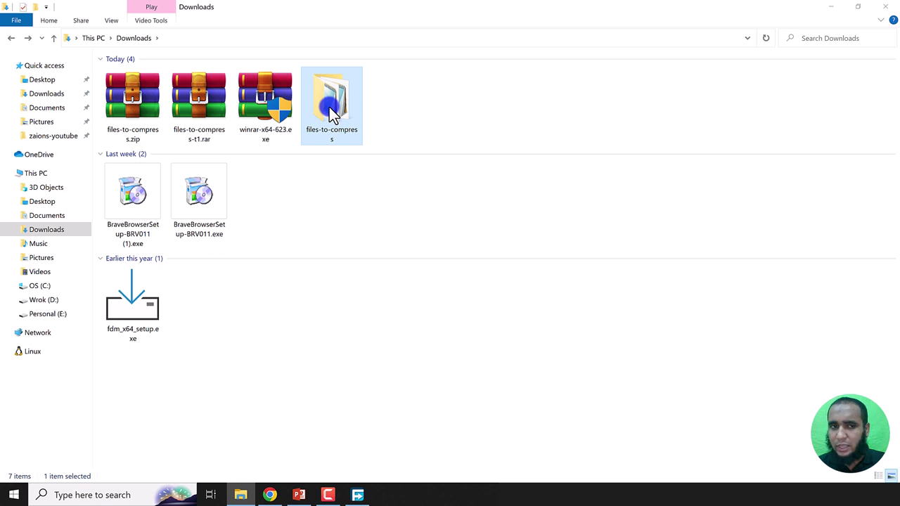
Step: Permanently delete files-to-compress-t1.rar and files-to-compress.zip from Downloads
left_click(202, 110)
left_click(149, 107, "ctrl")
key("shift+Delete")
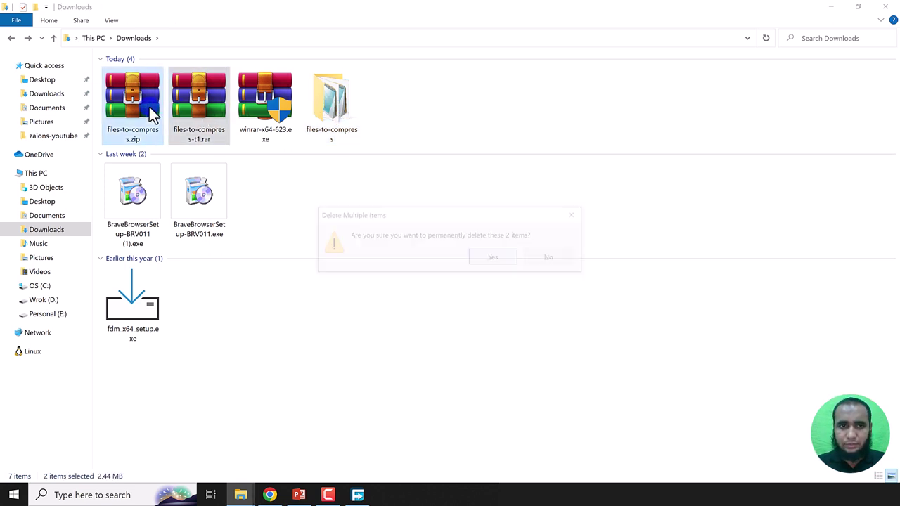
key("Return")
left_click(196, 110)
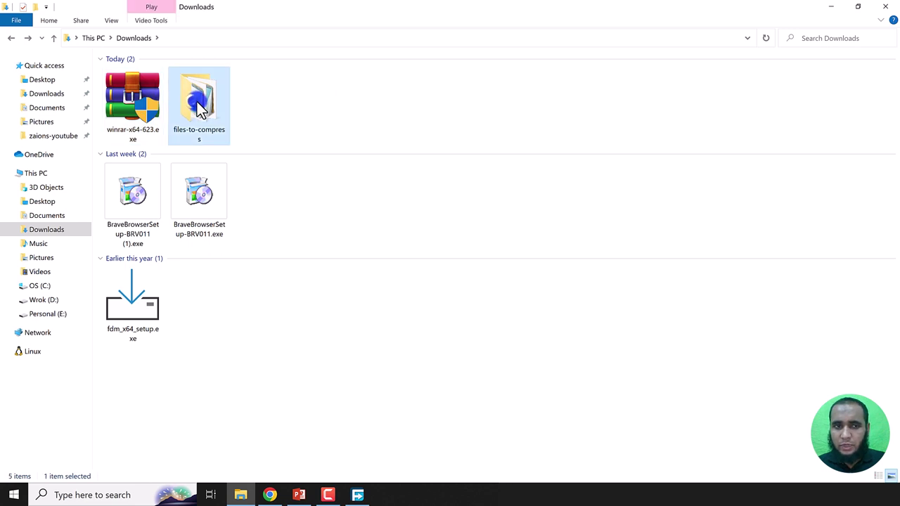
right_click(194, 109)
Step: Set up a new ZIP archive of files-to-compress with Best compression
left_click(252, 299)
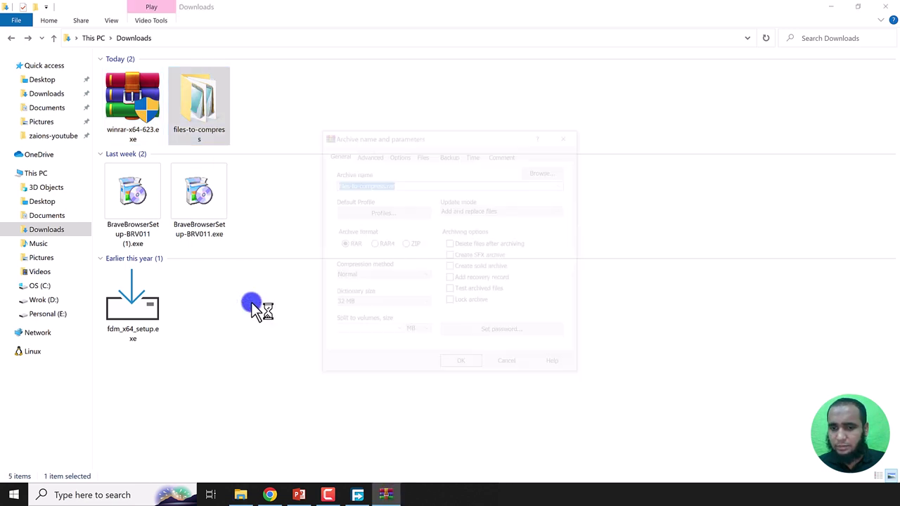
left_click(411, 246)
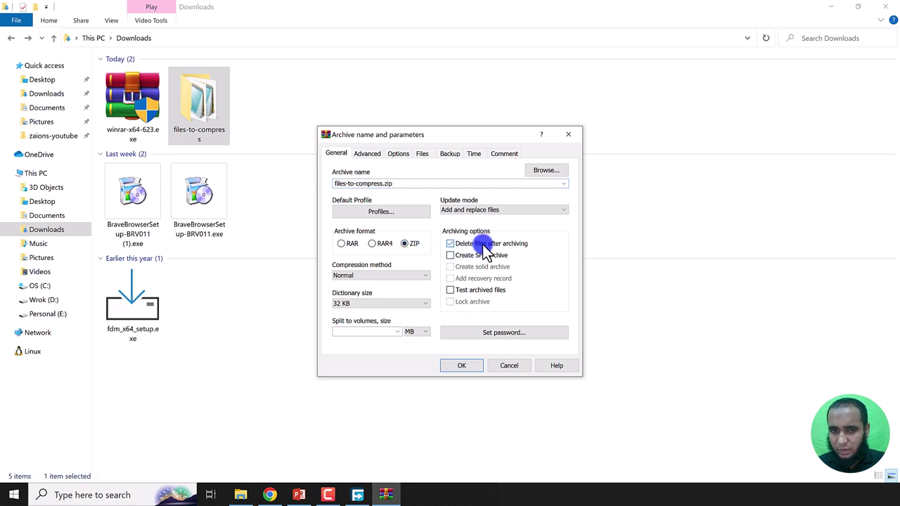
left_click(401, 277)
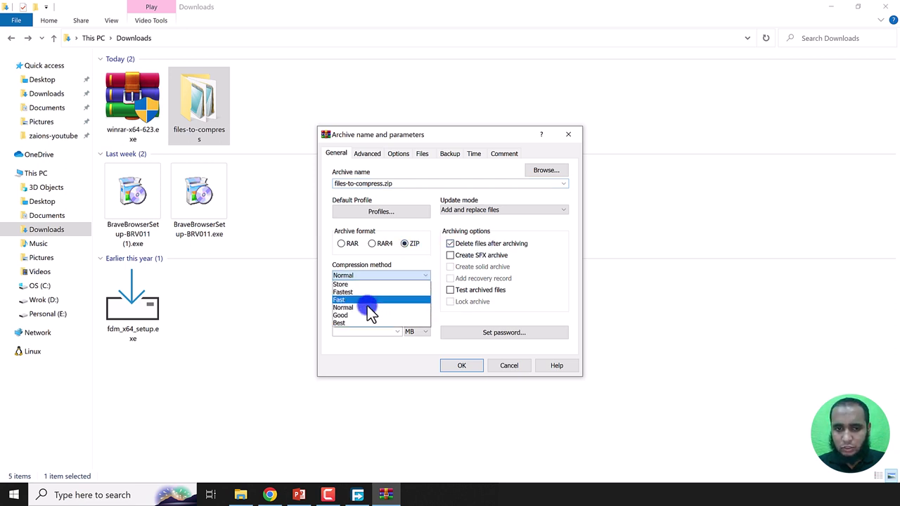
left_click(360, 323)
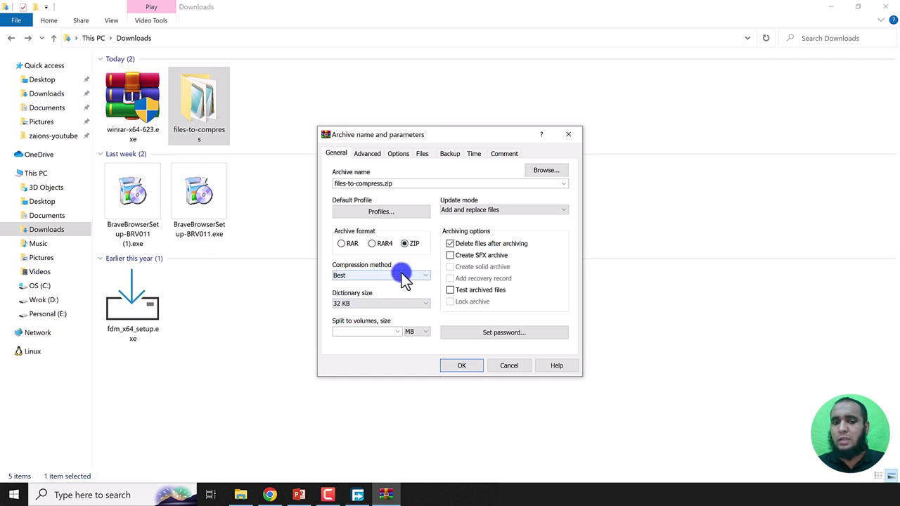
left_click(299, 495)
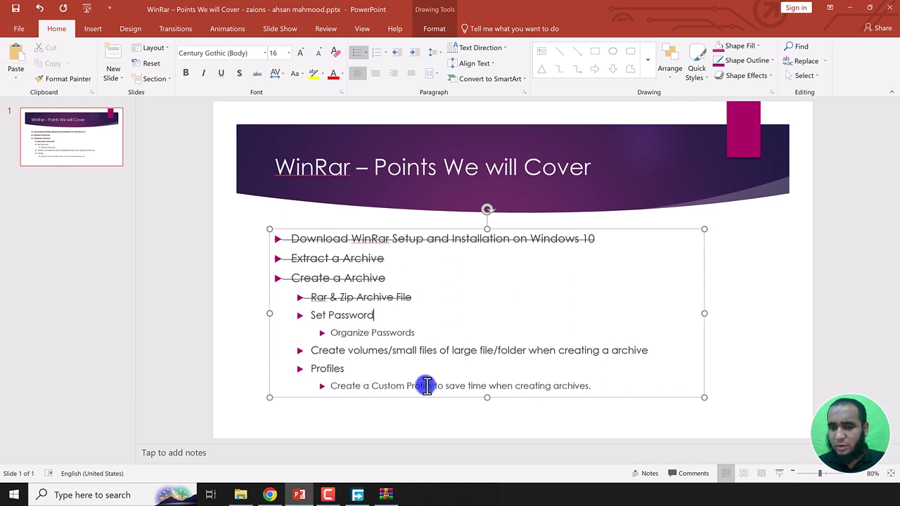
key("alt+Tab")
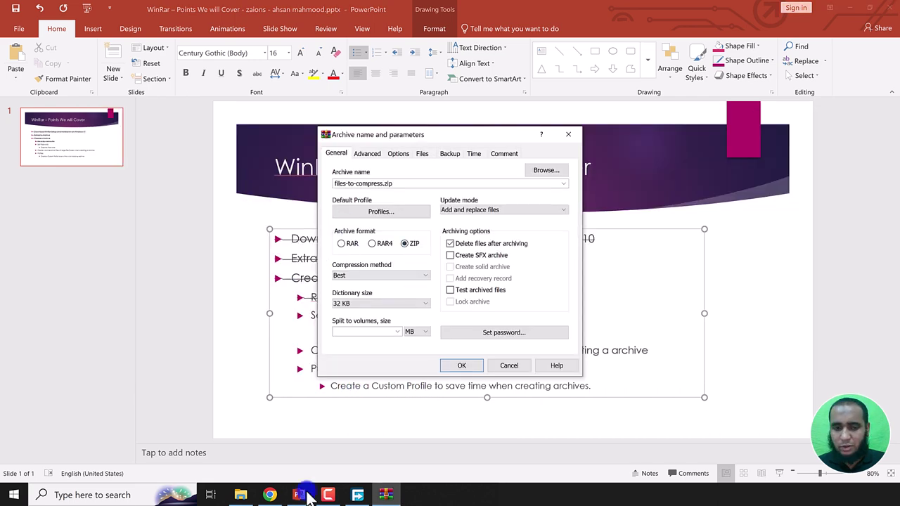
left_click(241, 495)
left_click(356, 495)
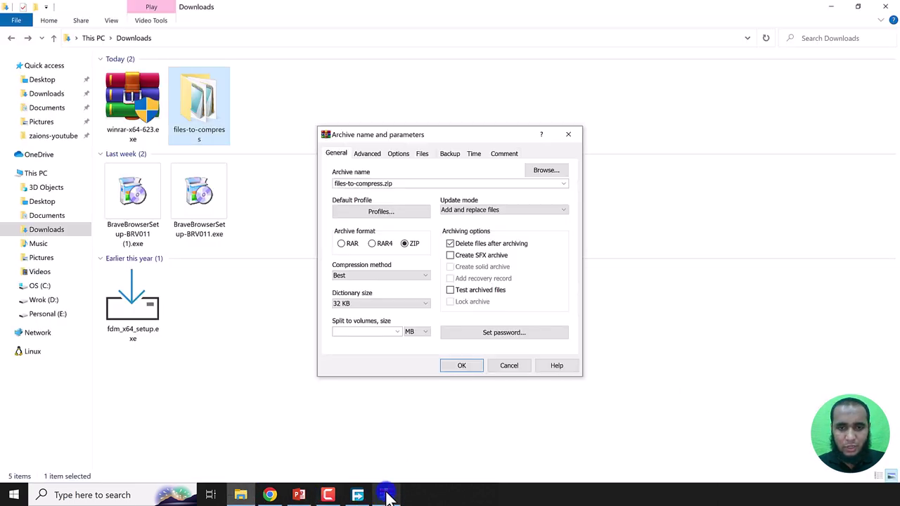
Step: Open the archive's password dialog, glancing at the presentation and Downloads windows along the way
left_click(490, 335)
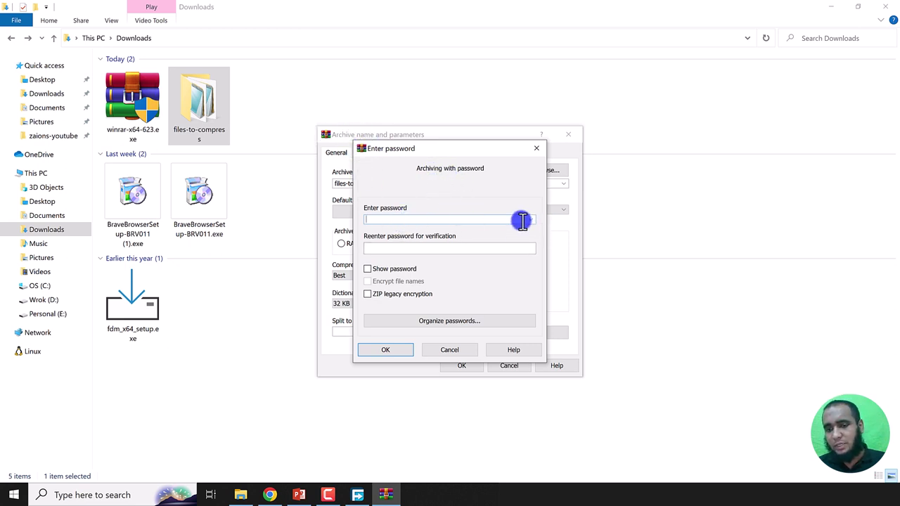
left_click(299, 495)
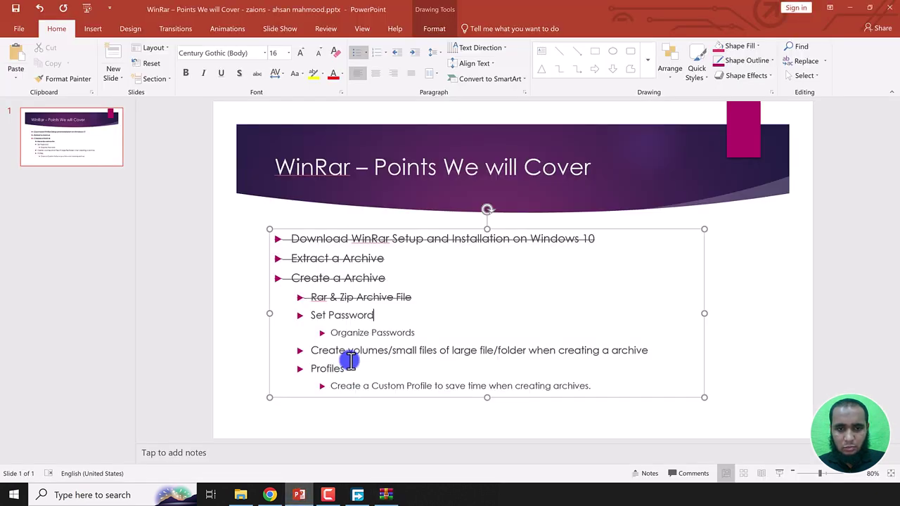
left_click_drag(322, 333, 410, 340)
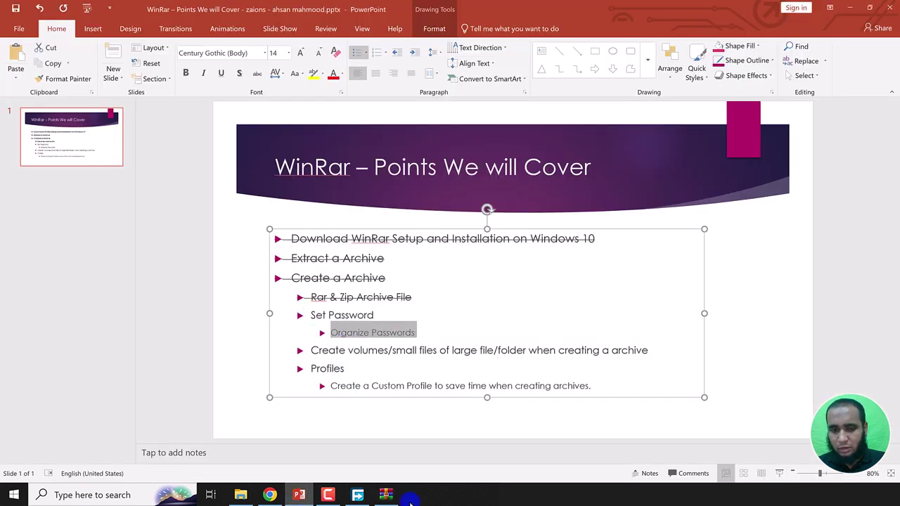
left_click(241, 495)
left_click(385, 495)
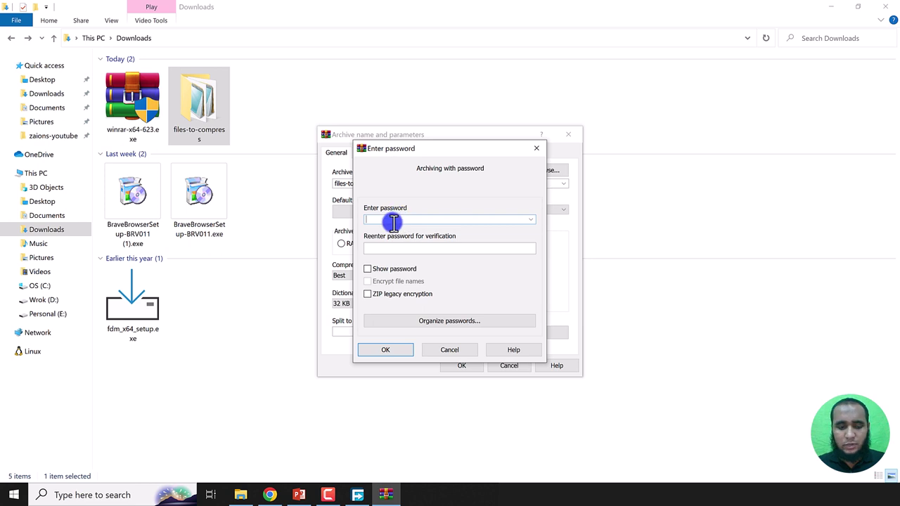
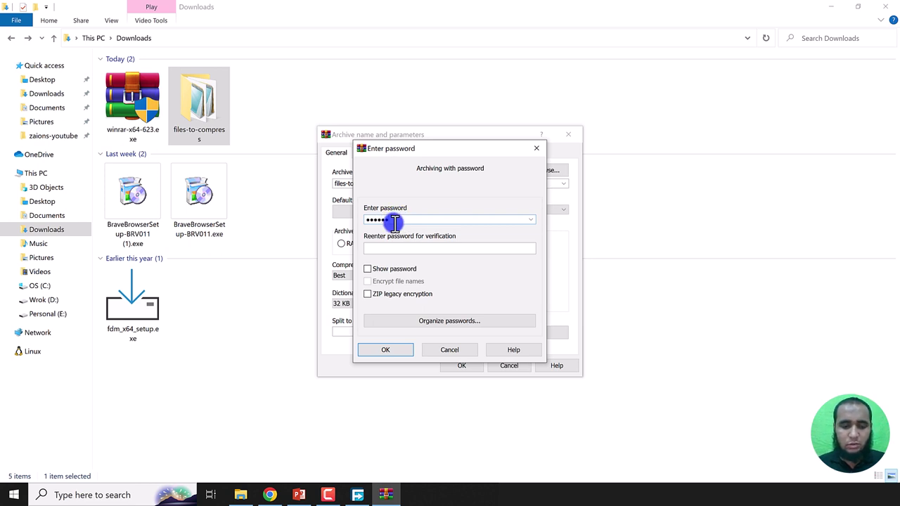
Step: Enter and verify the archive password, check it with Show password, then create the ZIP
left_click(442, 248)
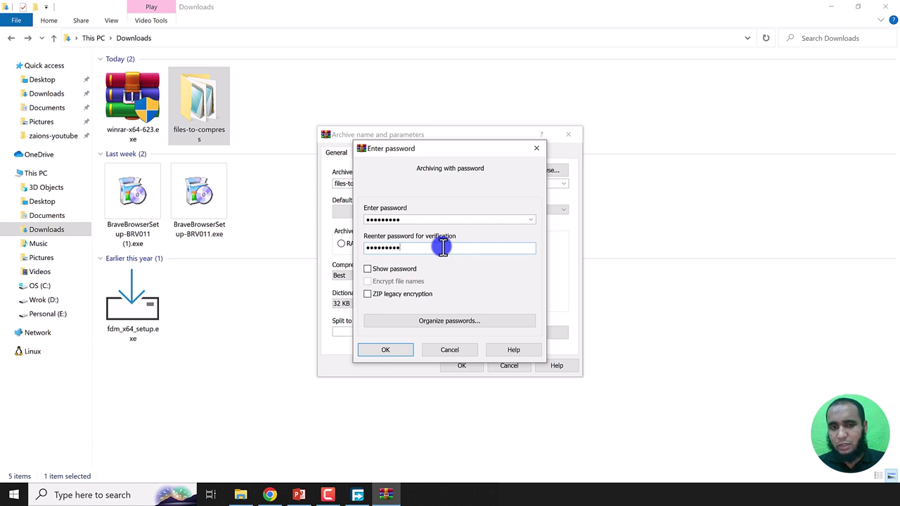
left_click(398, 271)
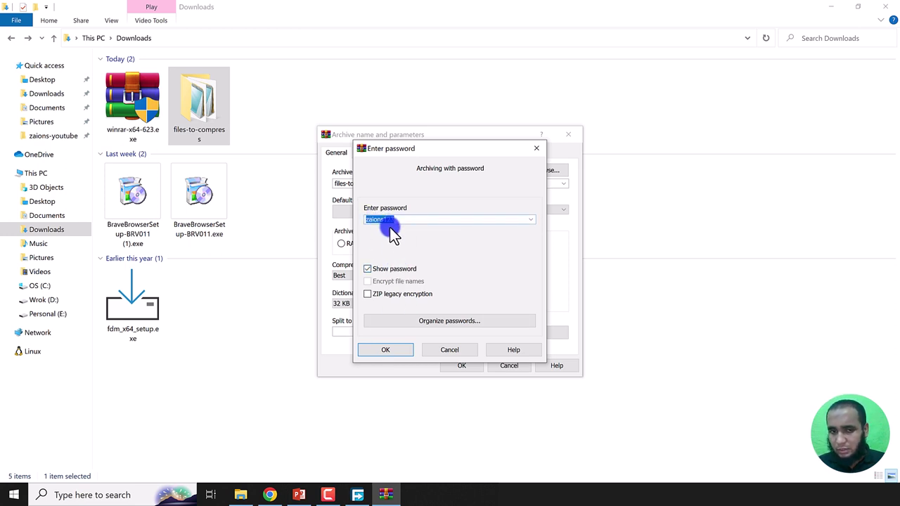
left_click(384, 271)
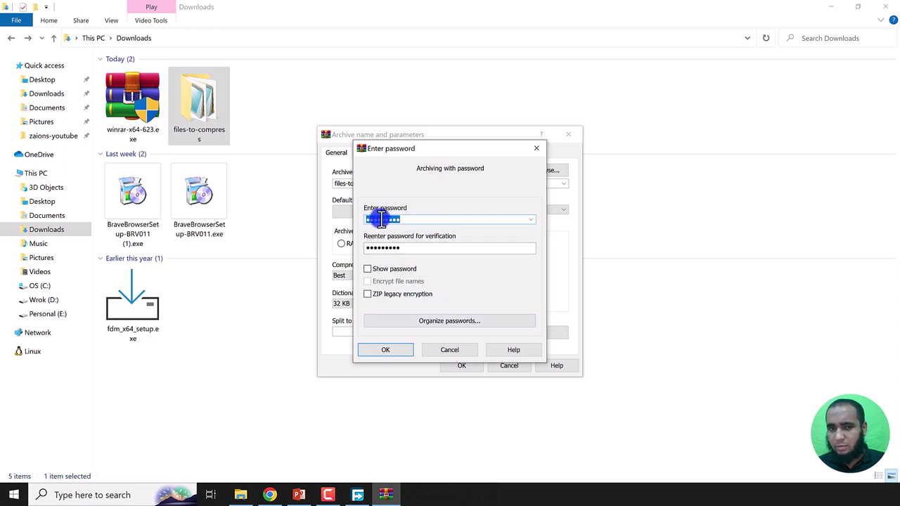
double_click(385, 247)
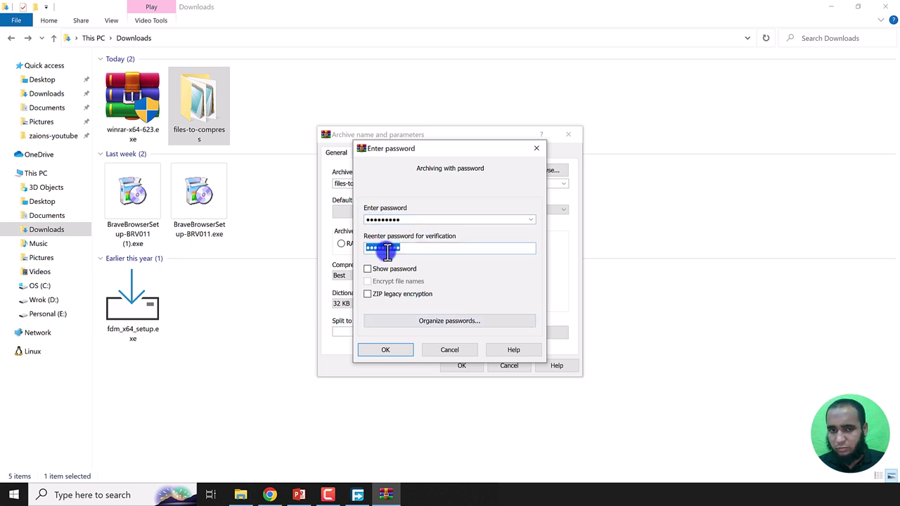
left_click(383, 349)
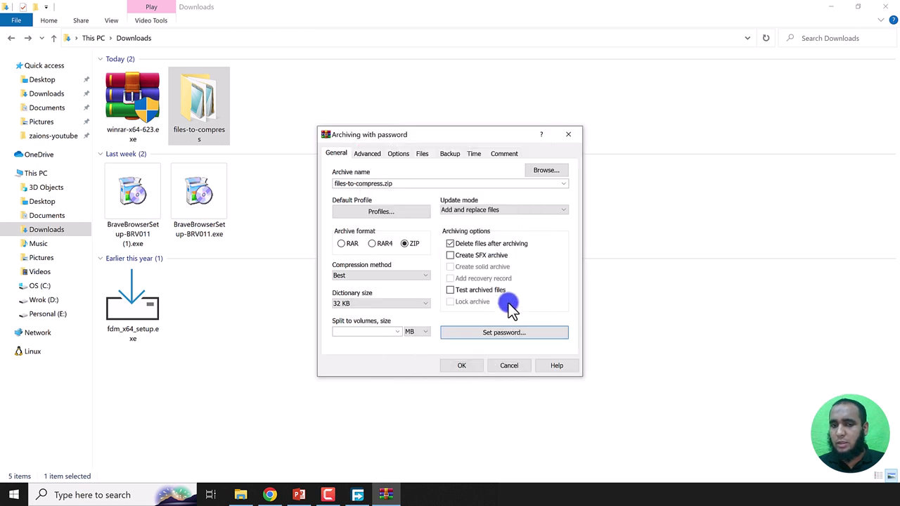
left_click(459, 364)
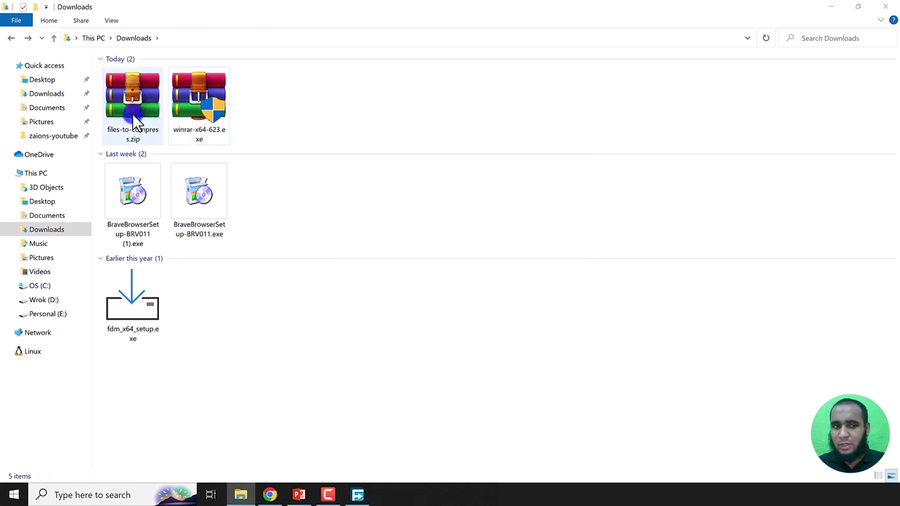
Step: Extract files-to-compress.zip here by entering its archive password
left_click(133, 115)
right_click(133, 114)
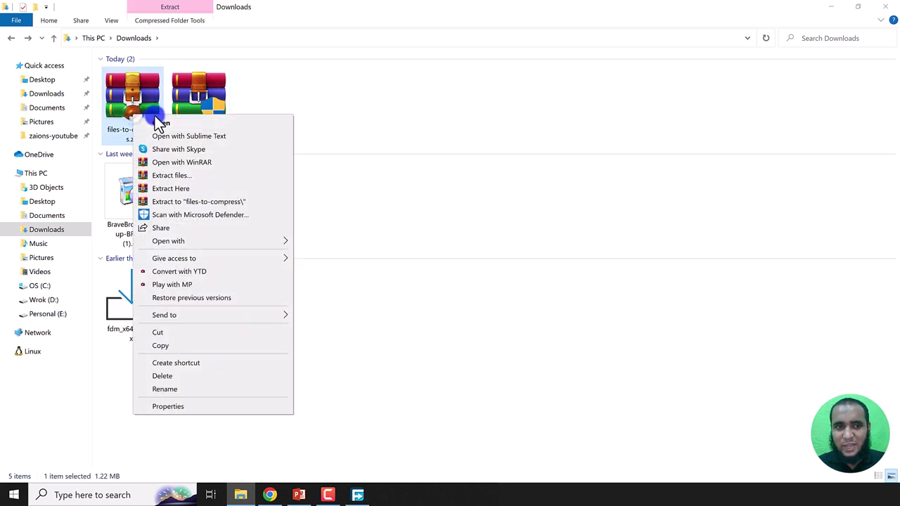
left_click(186, 188)
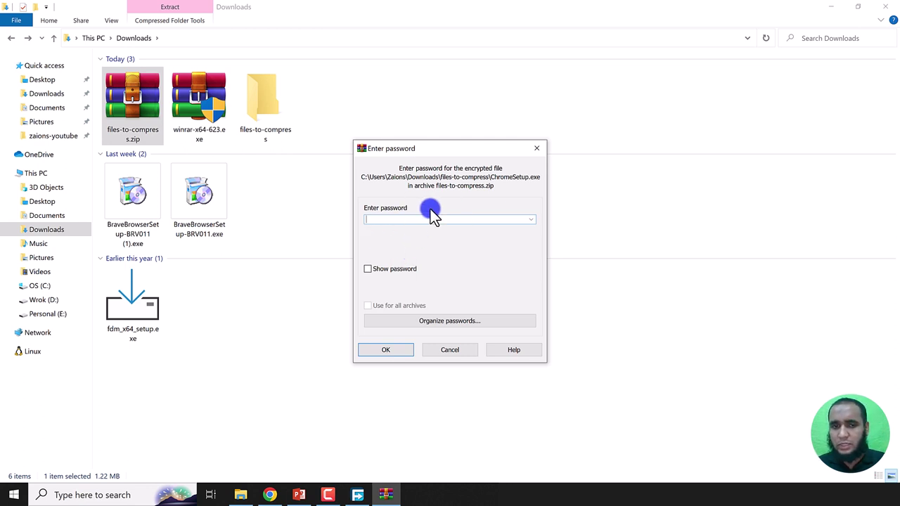
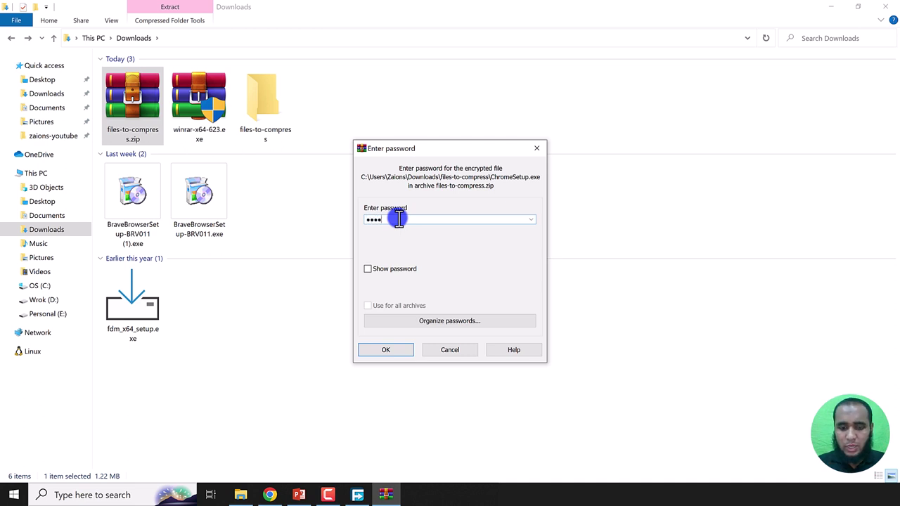
left_click(379, 269)
left_click(380, 353)
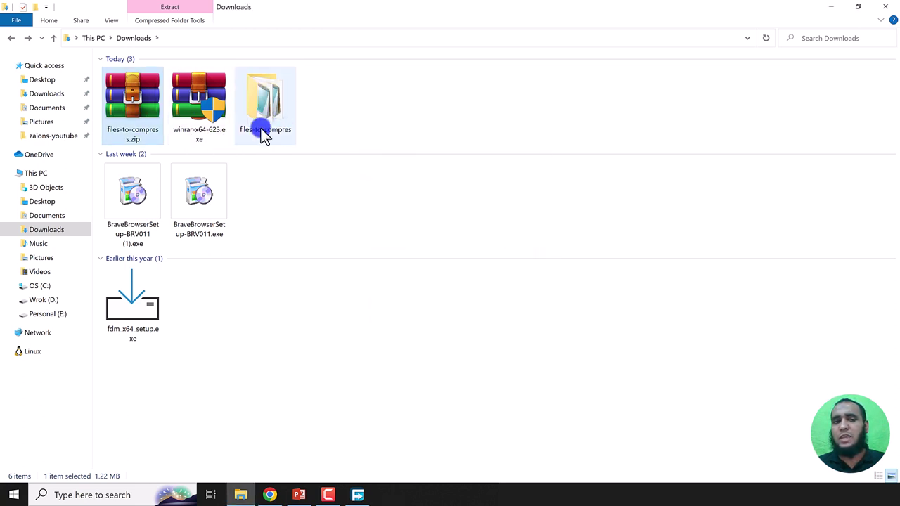
Step: Delete files-to-compress.zip from Downloads, keeping the extracted files-to-compress folder
left_click(283, 112)
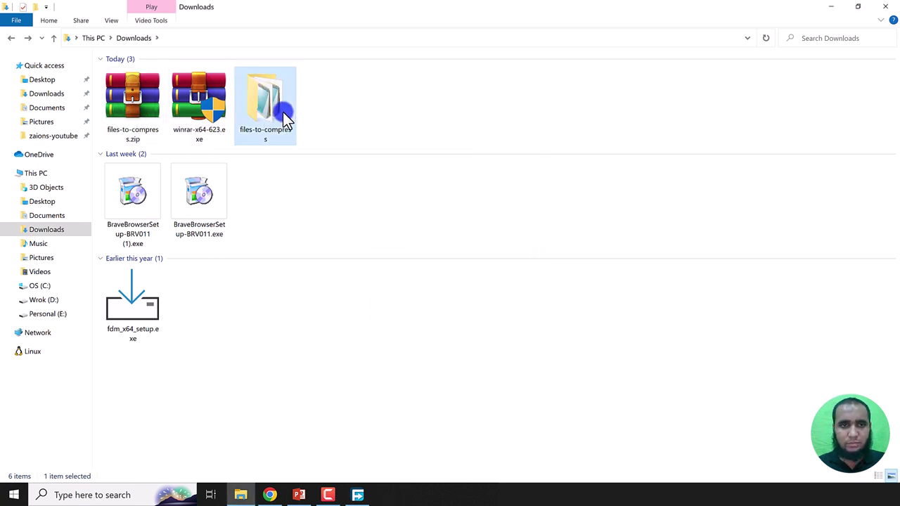
left_click(114, 105)
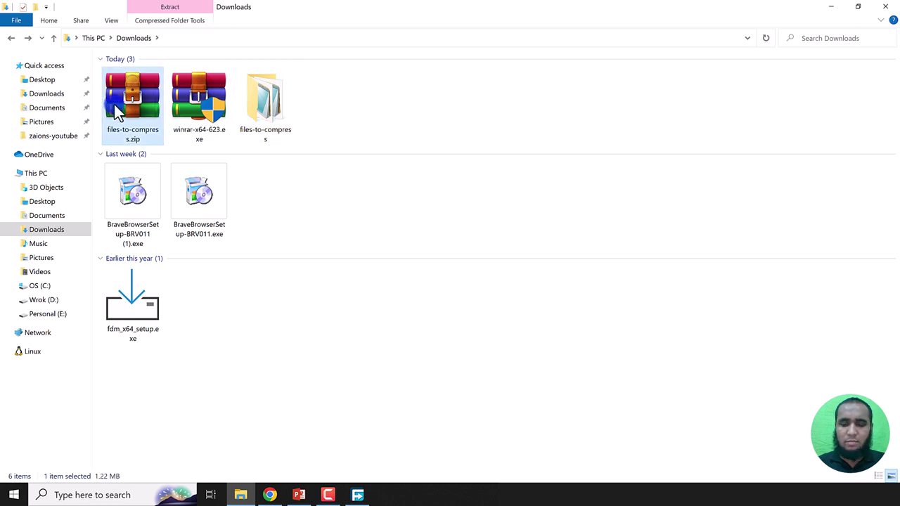
key("Delete")
left_click(203, 114)
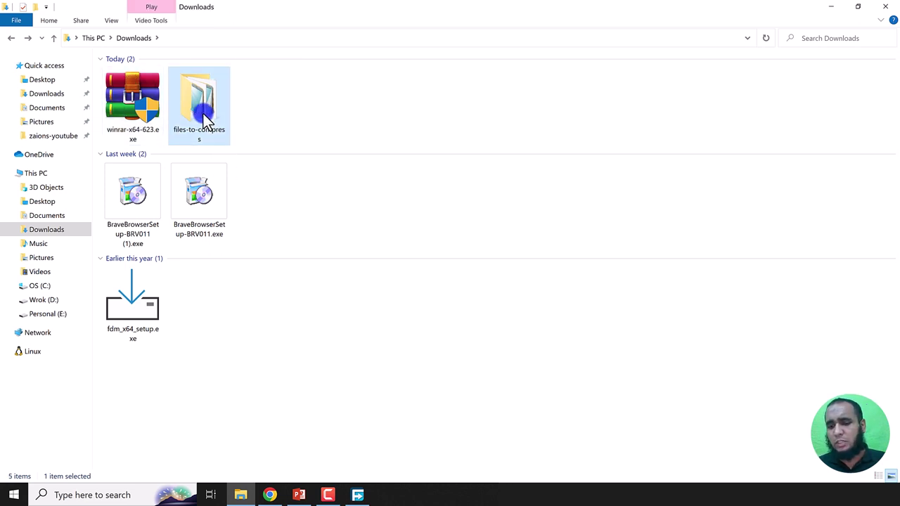
Step: Add the files-to-compress folder to a ZIP archive and open Organize passwords from Set password
right_click(204, 113)
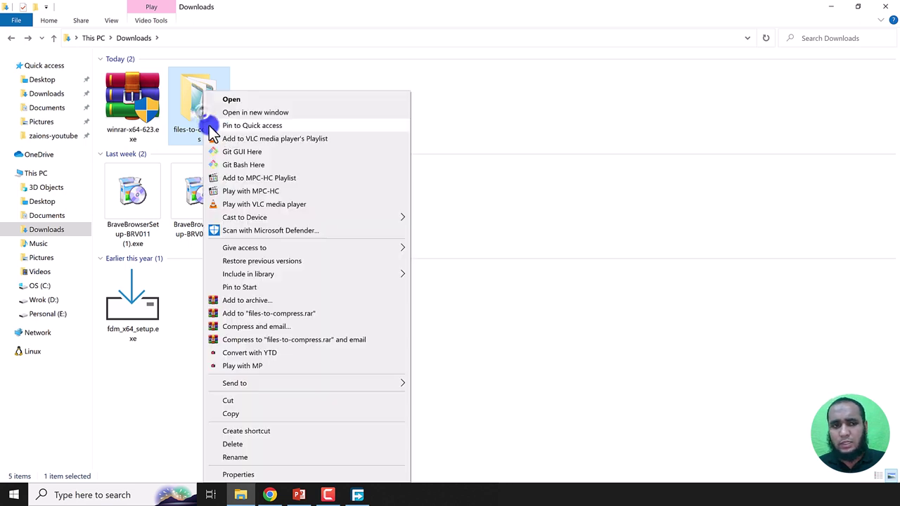
left_click(253, 300)
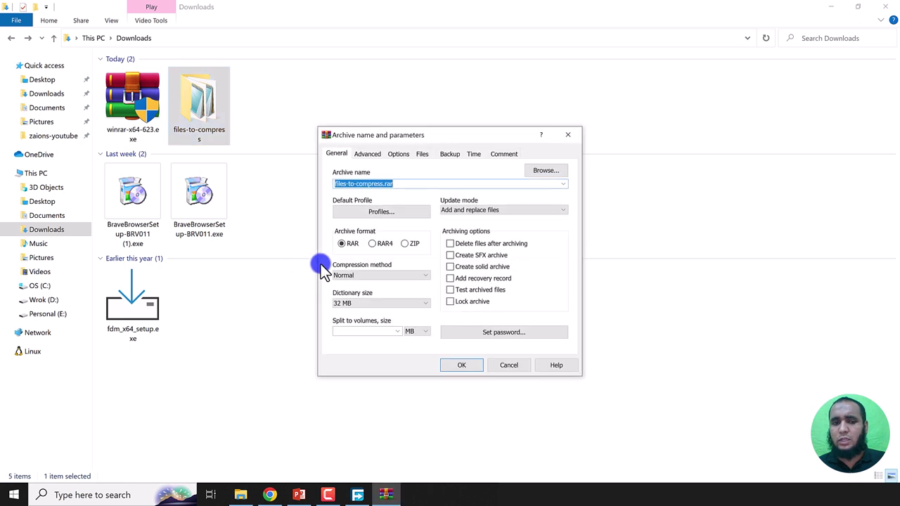
left_click(405, 244)
left_click(520, 339)
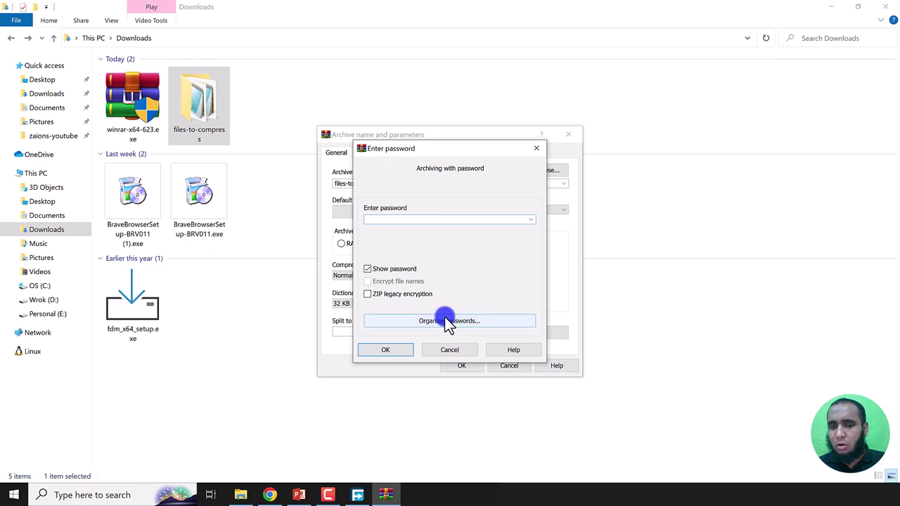
left_click(443, 320)
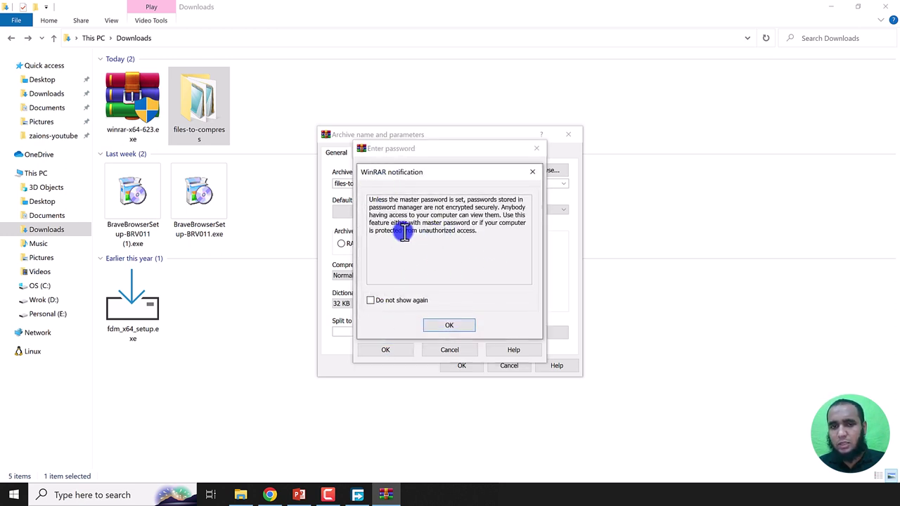
Step: Read the warning that saved passwords stay unencrypted without a master password
left_click_drag(369, 201, 442, 231)
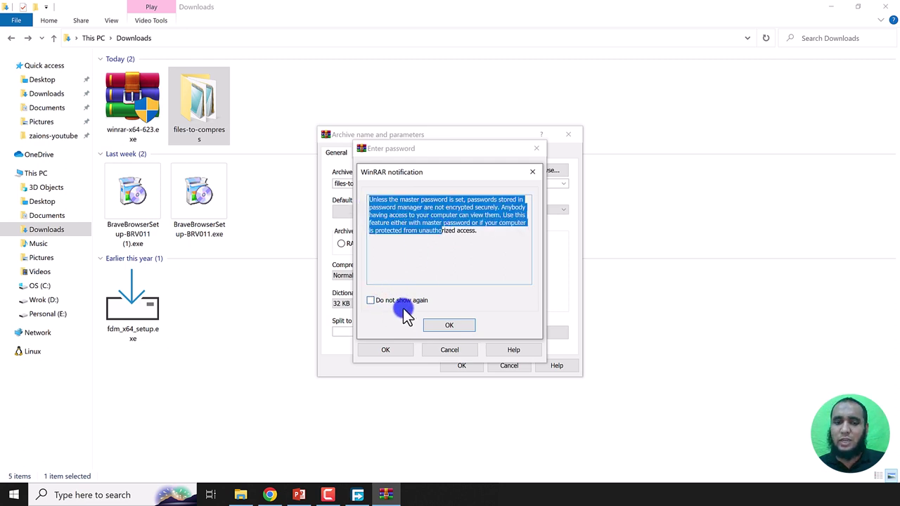
double_click(454, 231)
left_click_drag(458, 234, 456, 234)
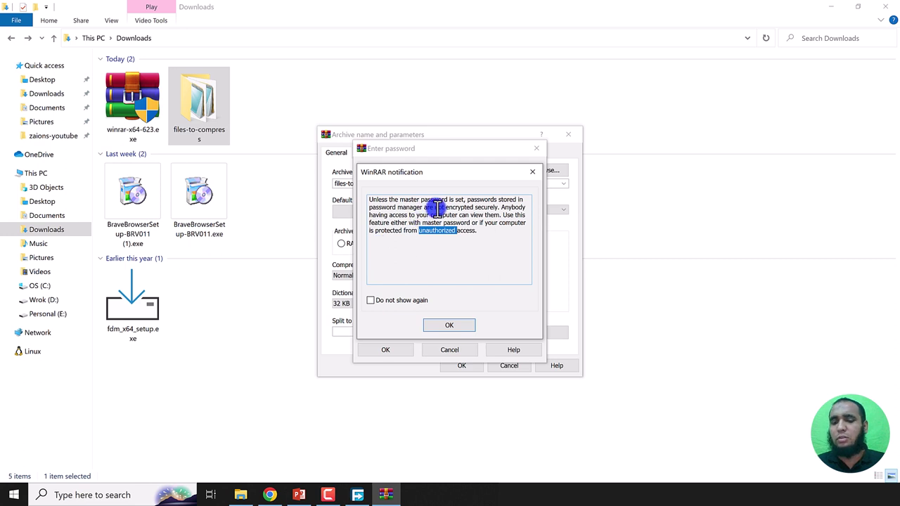
left_click(382, 201)
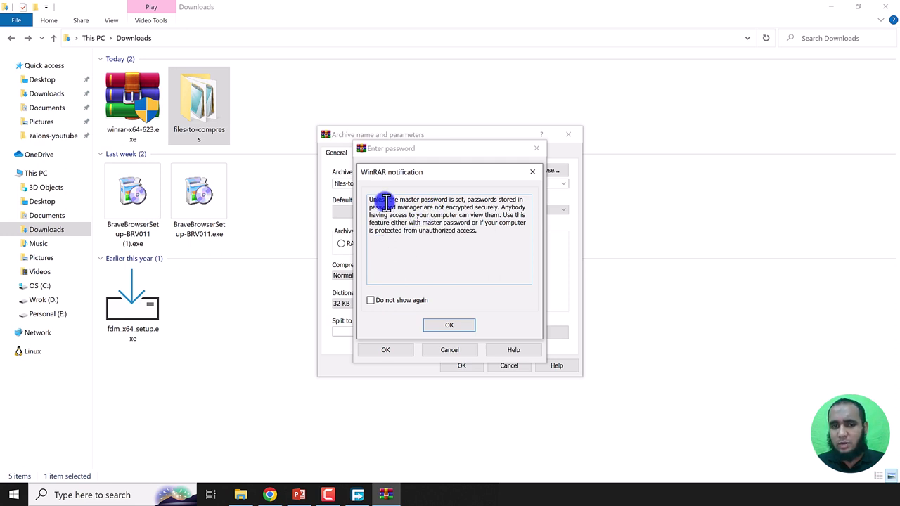
left_click_drag(372, 201, 482, 235)
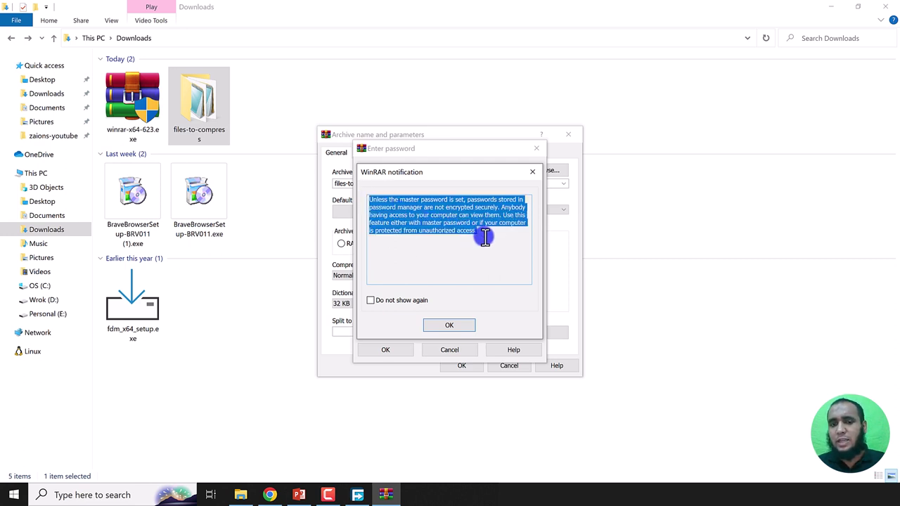
left_click(481, 233)
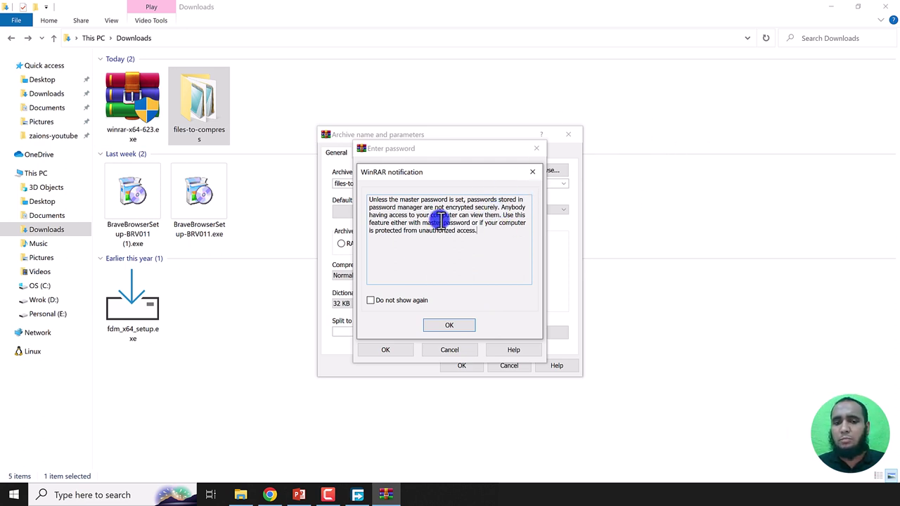
Step: Move the notice aside, review its master password note, and tick Do not show again
left_click_drag(450, 170, 462, 198)
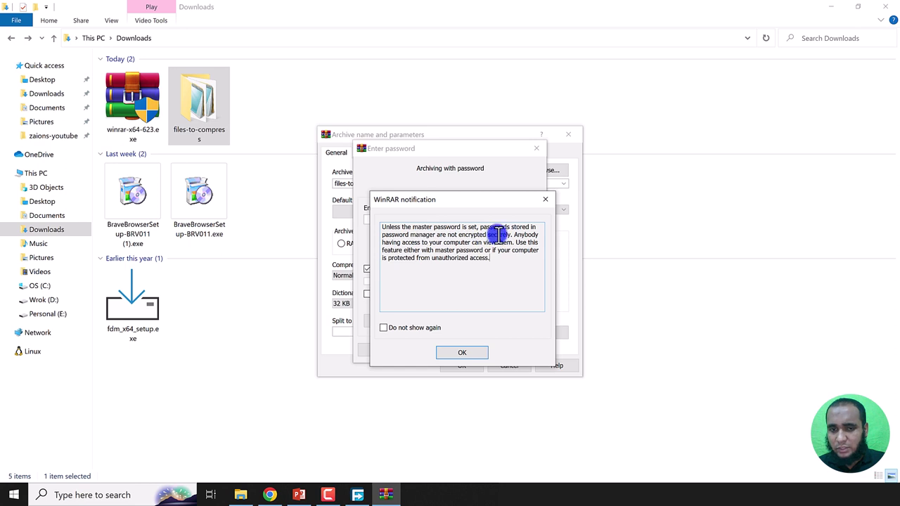
left_click_drag(413, 227, 478, 229)
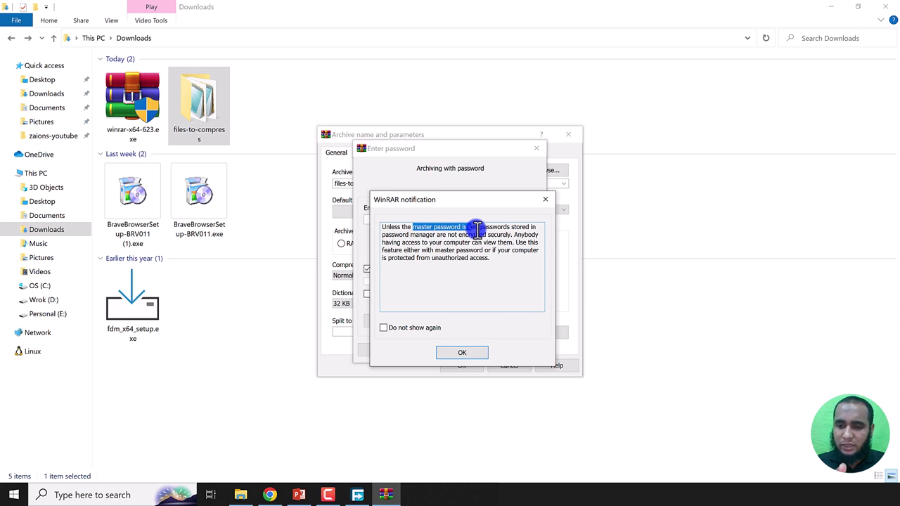
left_click(424, 227)
left_click_drag(424, 228, 451, 227)
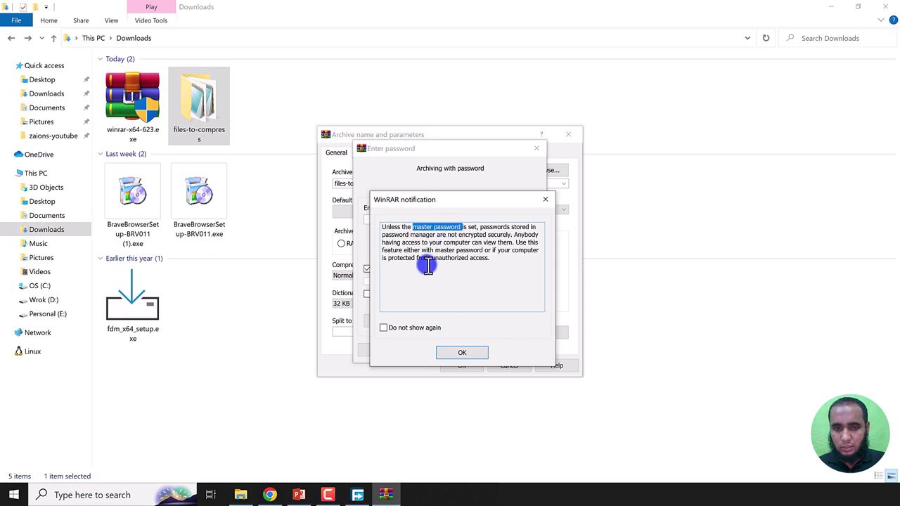
left_click(422, 227)
left_click_drag(422, 227, 446, 227)
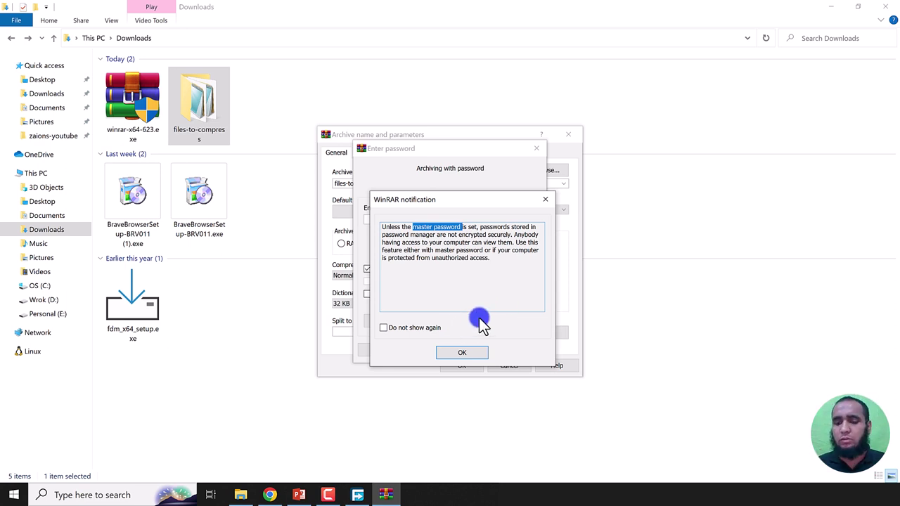
left_click(412, 327)
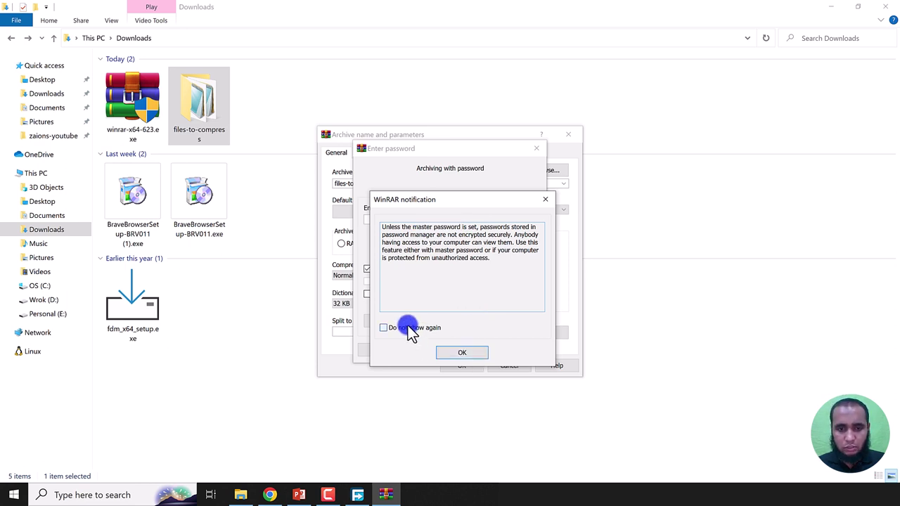
Step: Add a new saved password entry with the label 'Zaions P1' in the organizer
left_click(467, 354)
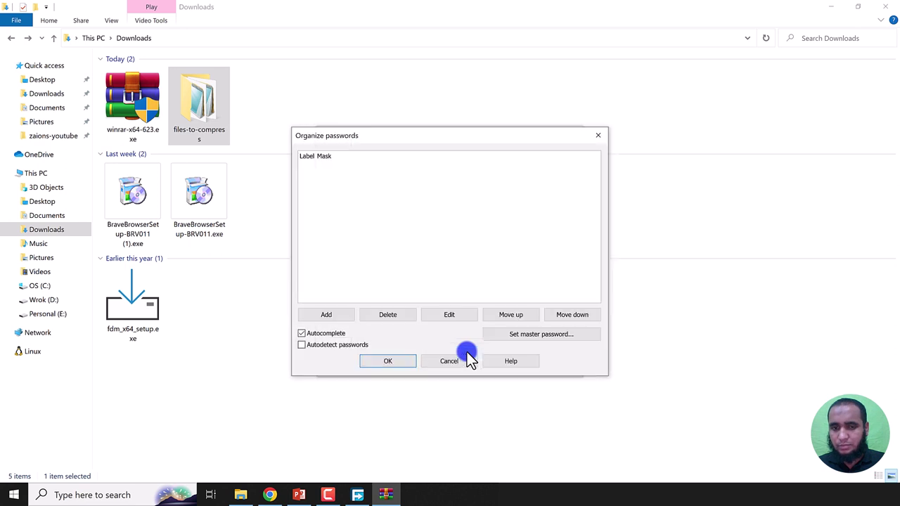
left_click(324, 317)
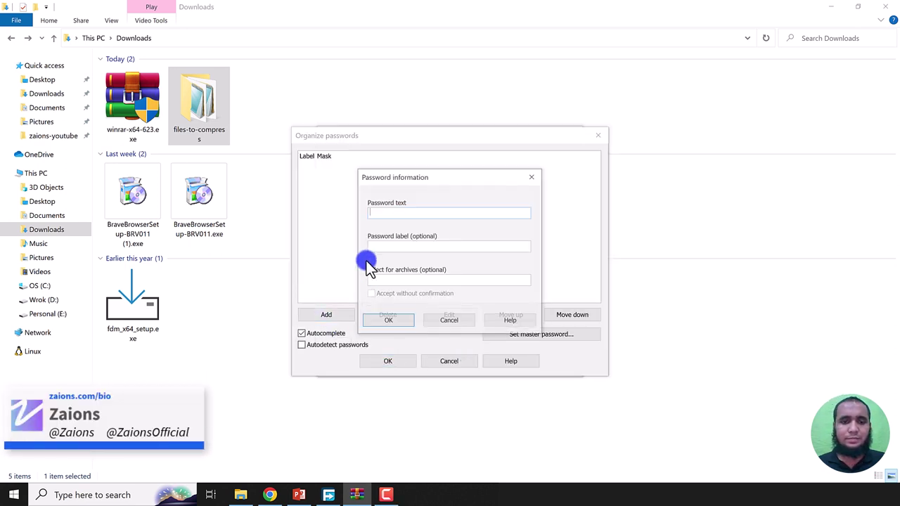
left_click(388, 214)
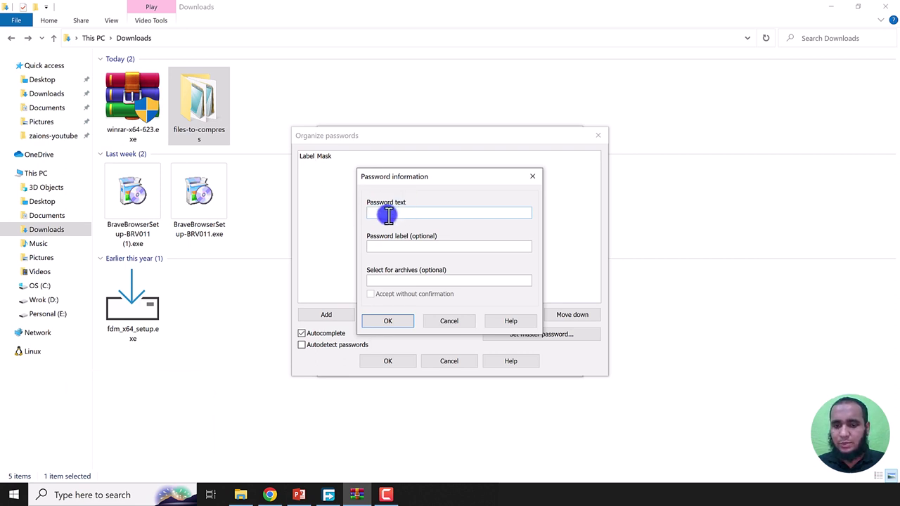
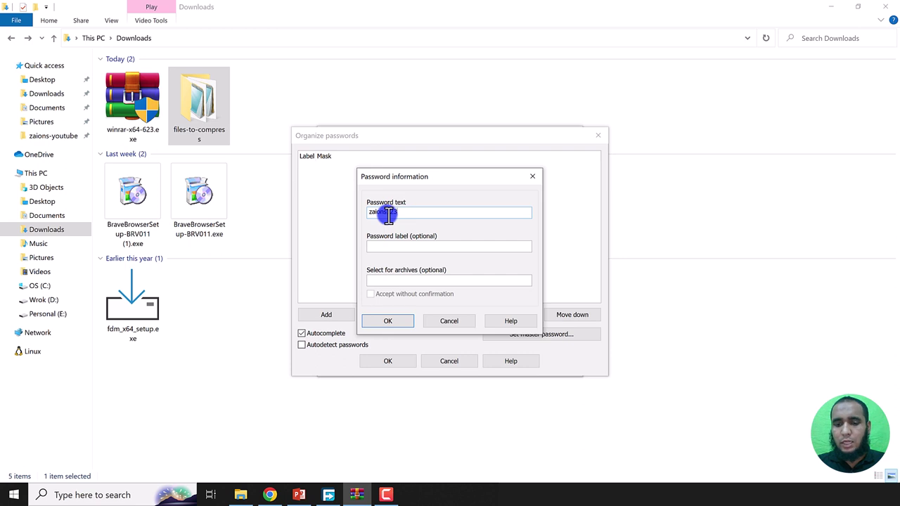
left_click(411, 247)
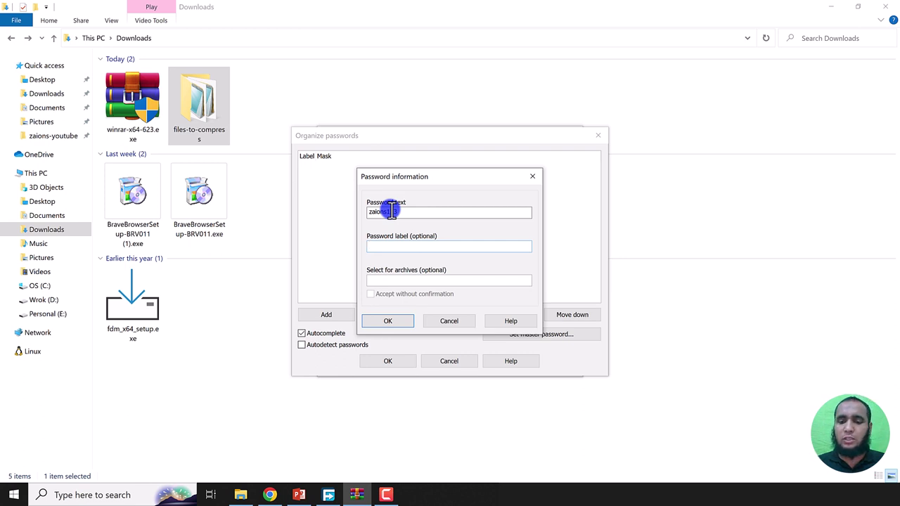
type("Zaions")
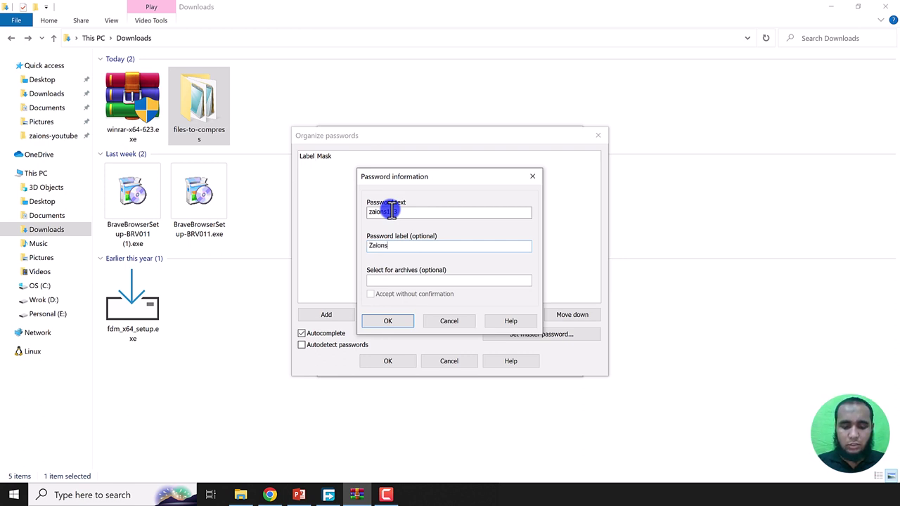
type(" P1")
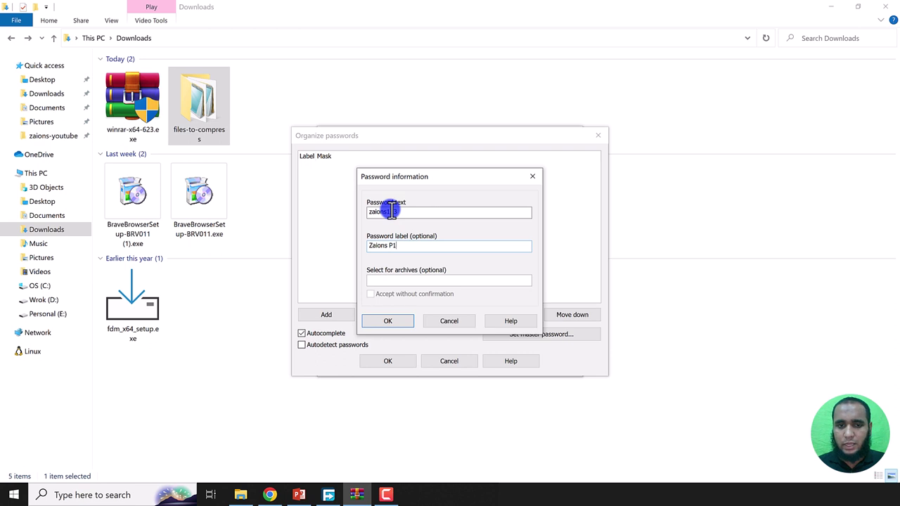
left_click(387, 321)
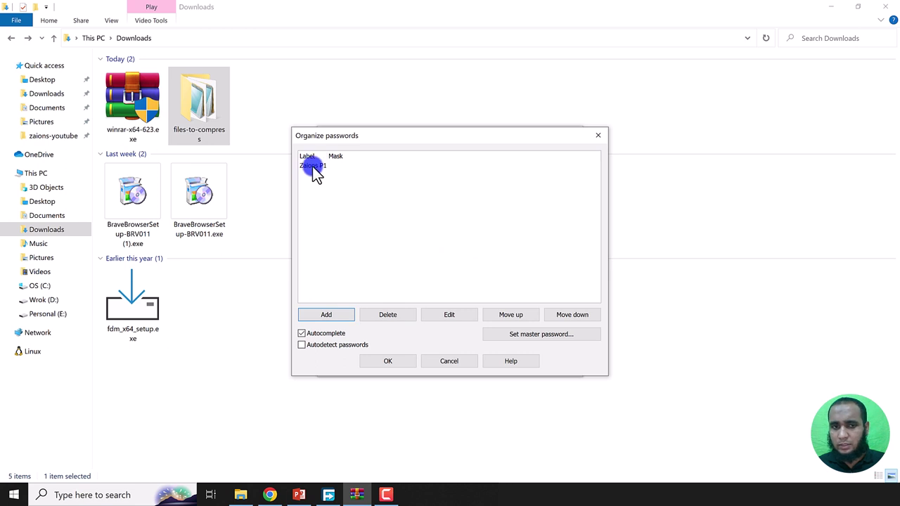
Step: Pick the saved 'Zaions P1' password from the dropdown and create files-to-compress.zip
left_click(389, 363)
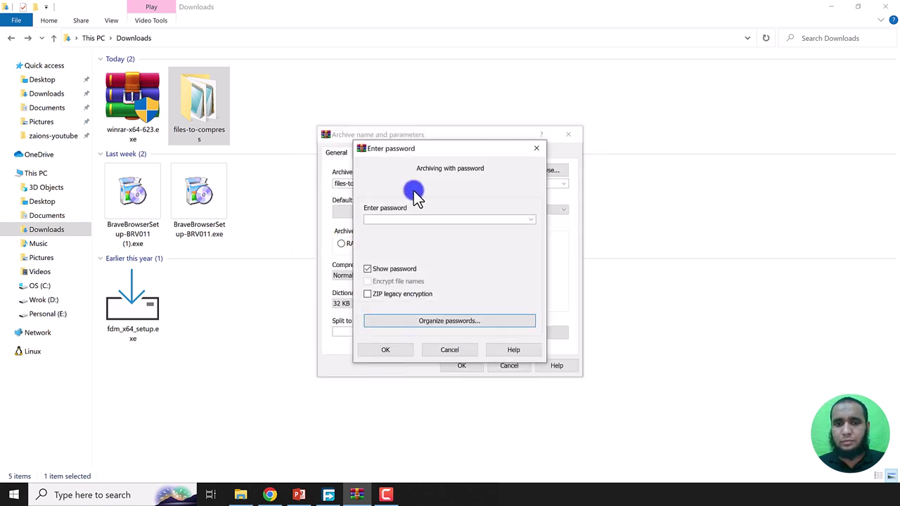
left_click(534, 220)
left_click(530, 220)
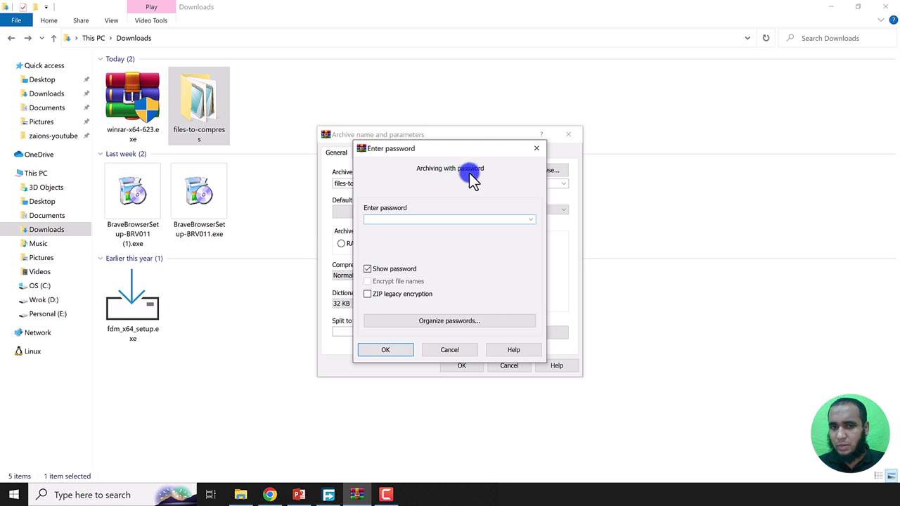
left_click(531, 221)
left_click(425, 219)
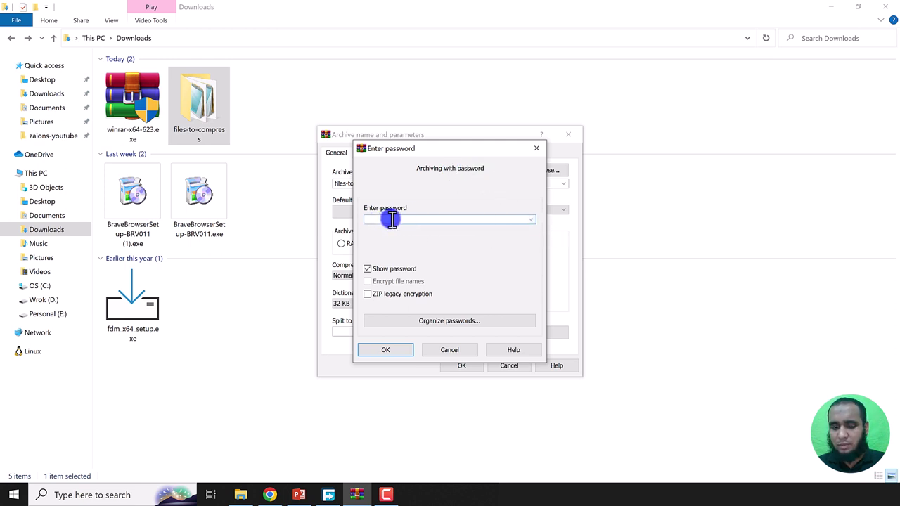
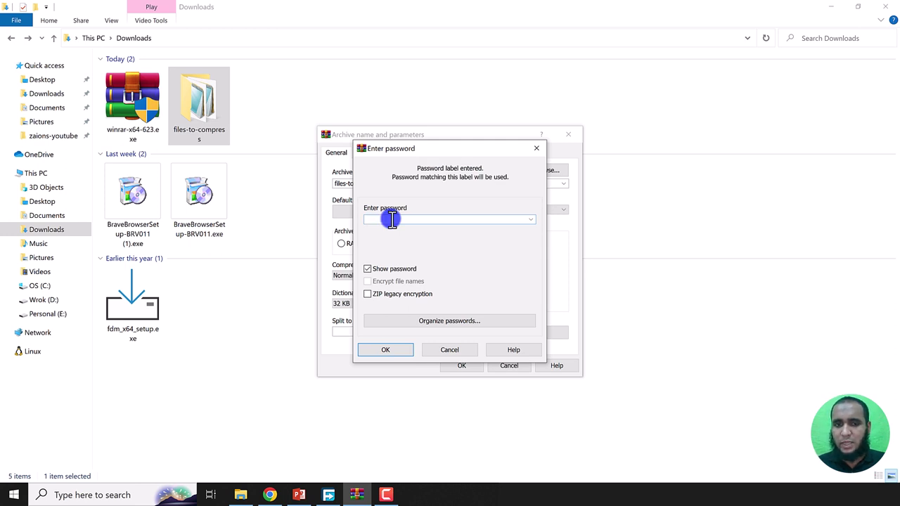
left_click(532, 220)
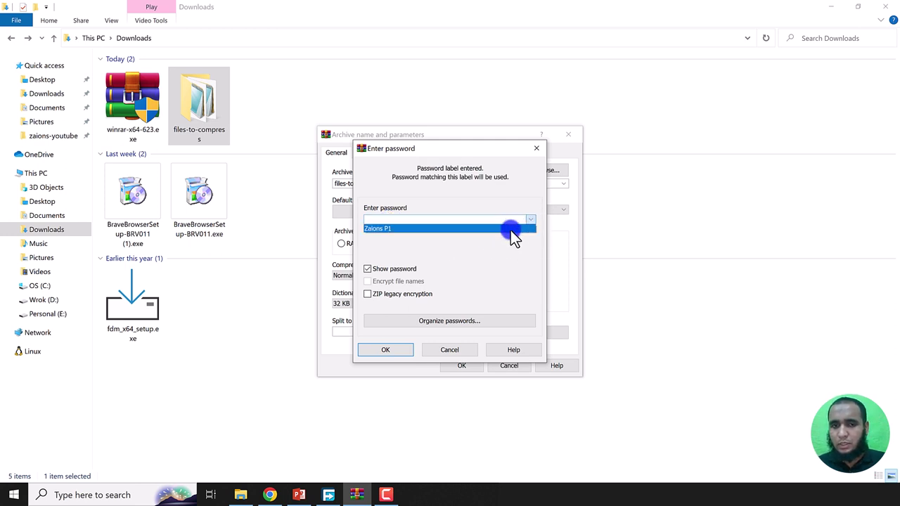
left_click(389, 227)
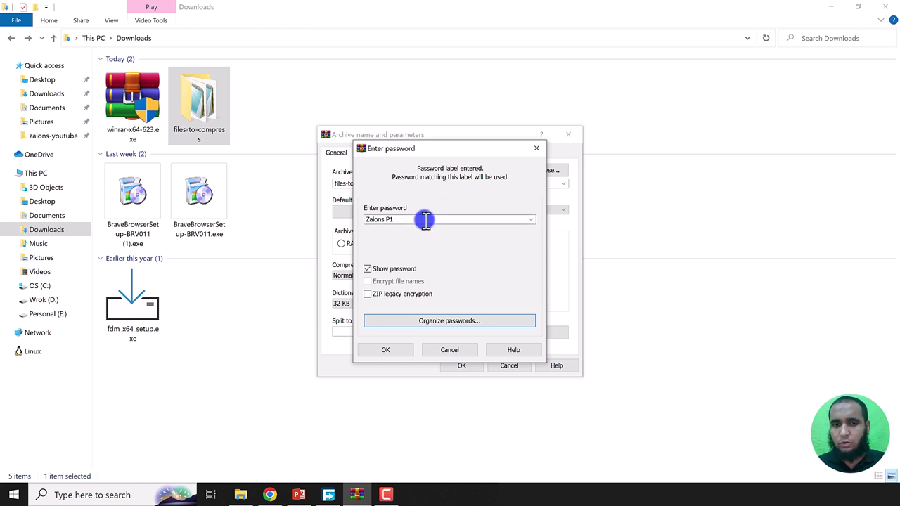
left_click(386, 352)
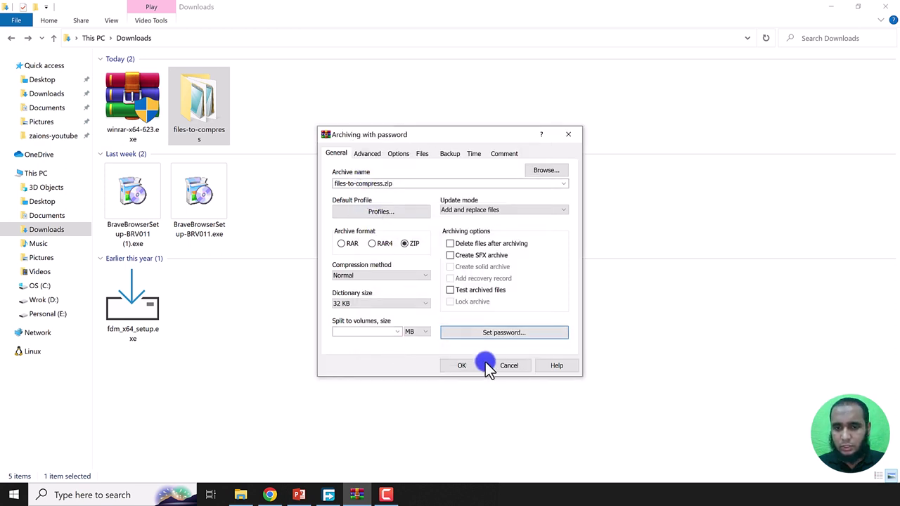
left_click(470, 365)
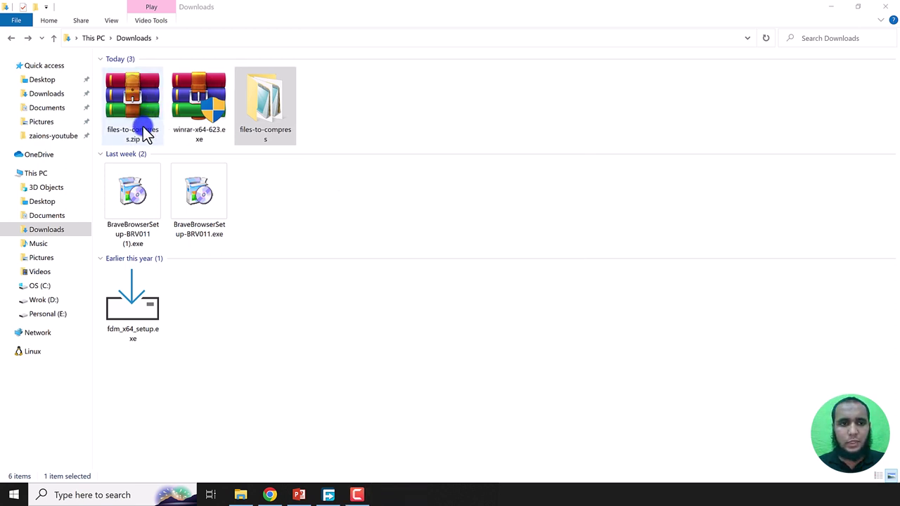
Step: Permanently delete the original files-to-compress folder with Shift+Delete
left_click(259, 123)
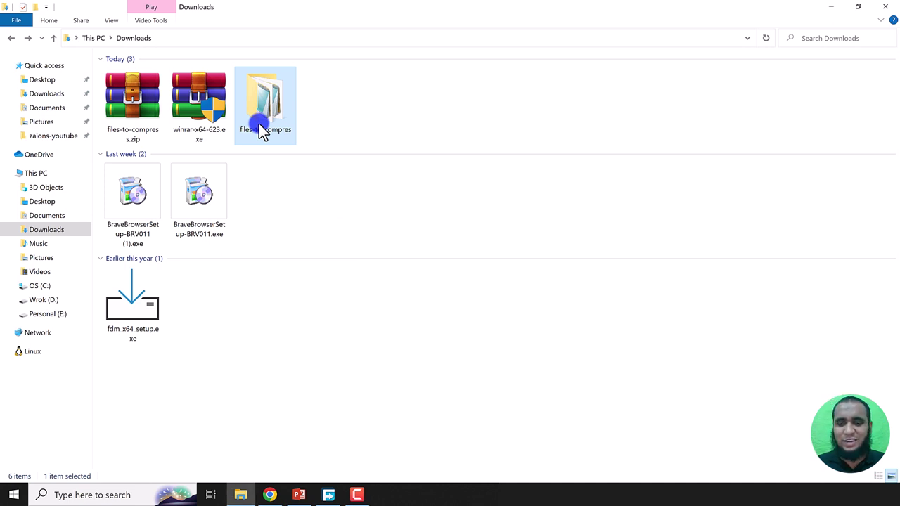
key("shift+Delete")
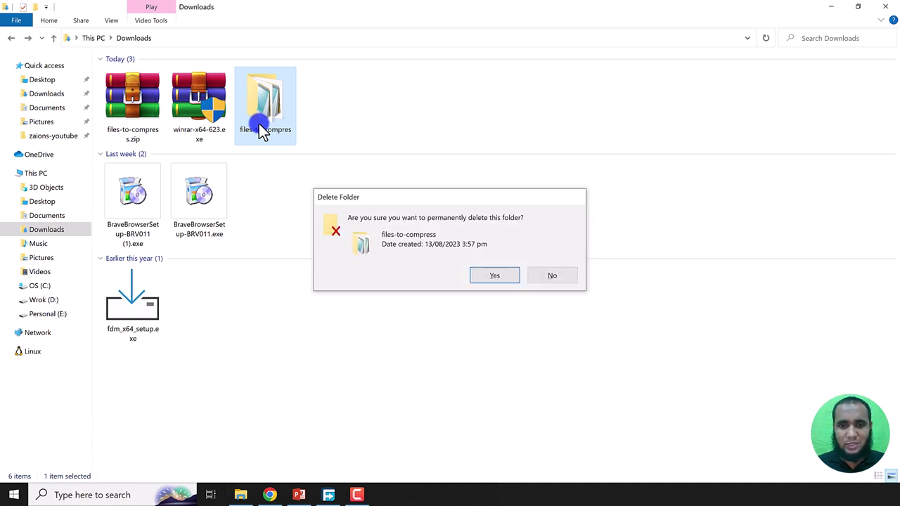
key("Return")
Step: Extract files-to-compress.zip using the saved 'Zaions P1' password from the dropdown
left_click(129, 107)
right_click(129, 107)
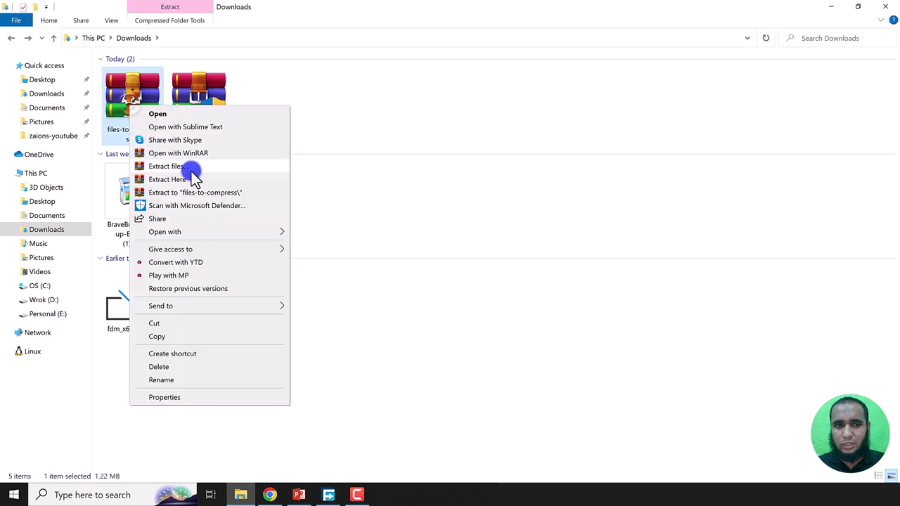
left_click(190, 179)
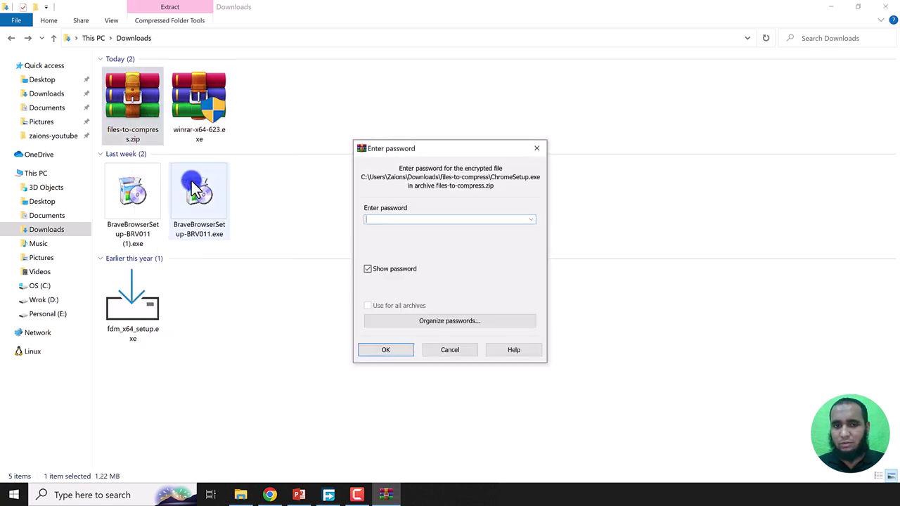
left_click(532, 220)
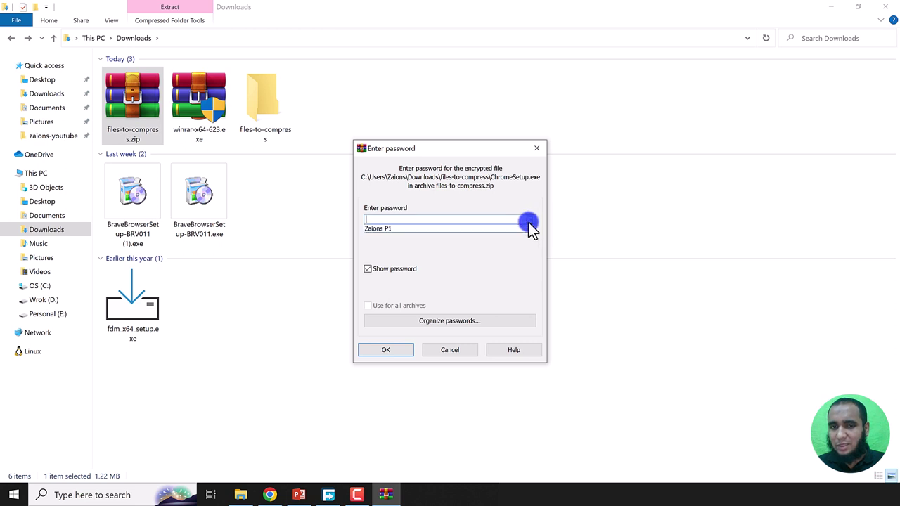
left_click(399, 230)
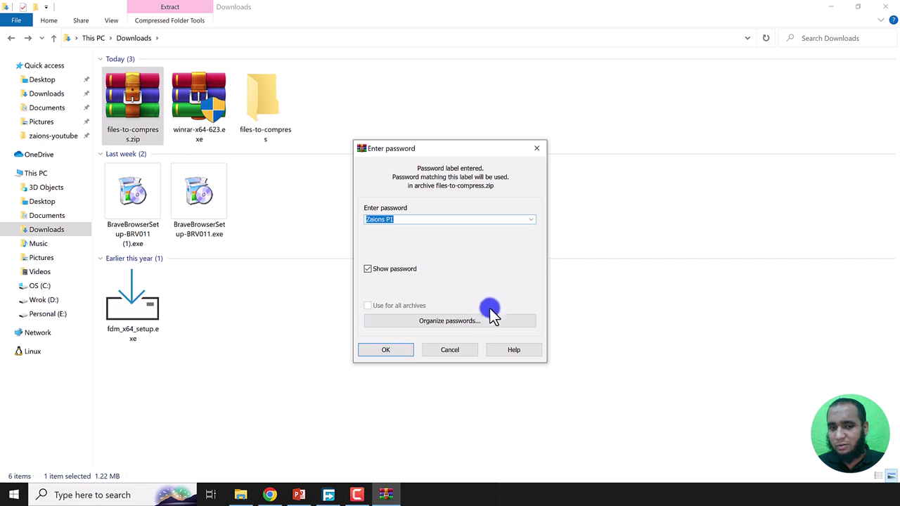
left_click(384, 270)
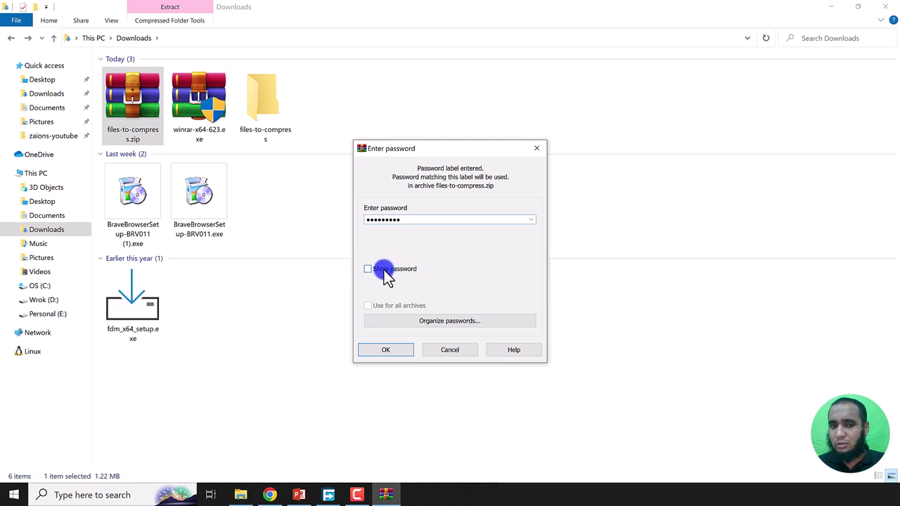
left_click(385, 270)
left_click(386, 349)
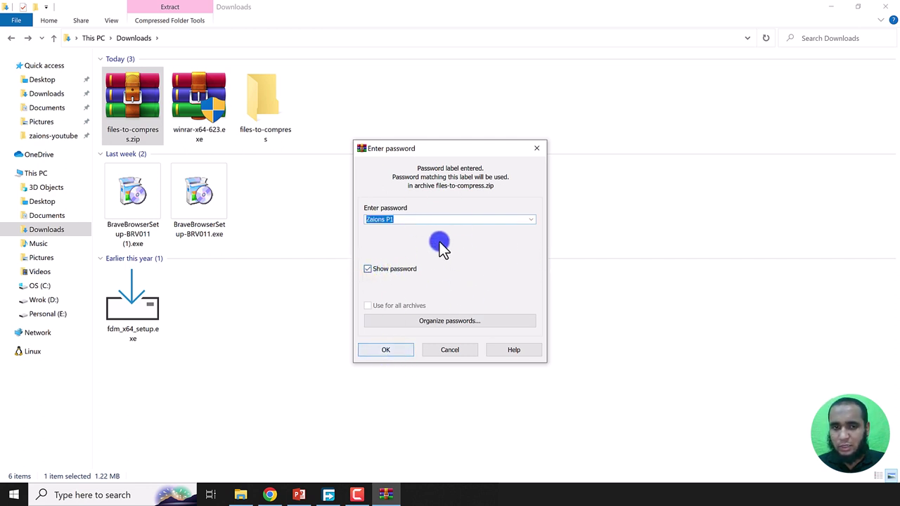
left_click(131, 105)
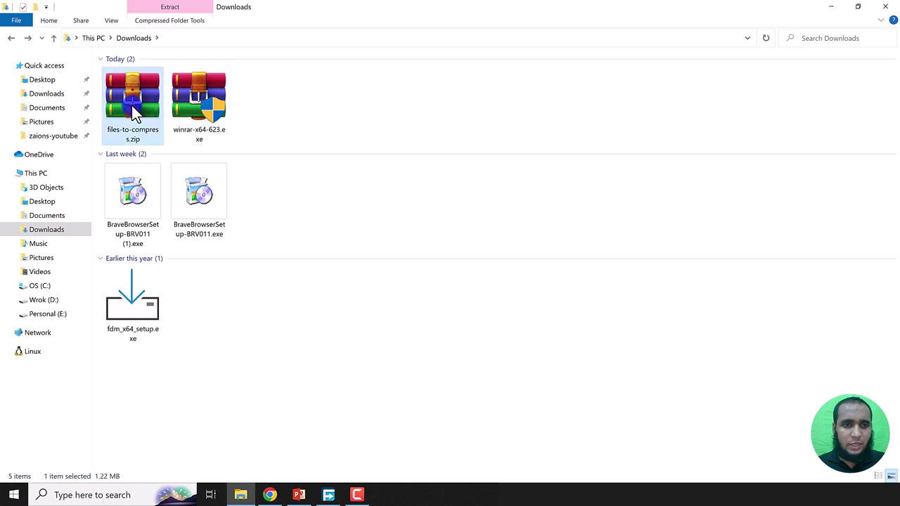
right_click(131, 105)
Step: Extract files-to-compress.zip here, replacing the typed password with the saved 'Zaions P1' label
left_click(181, 179)
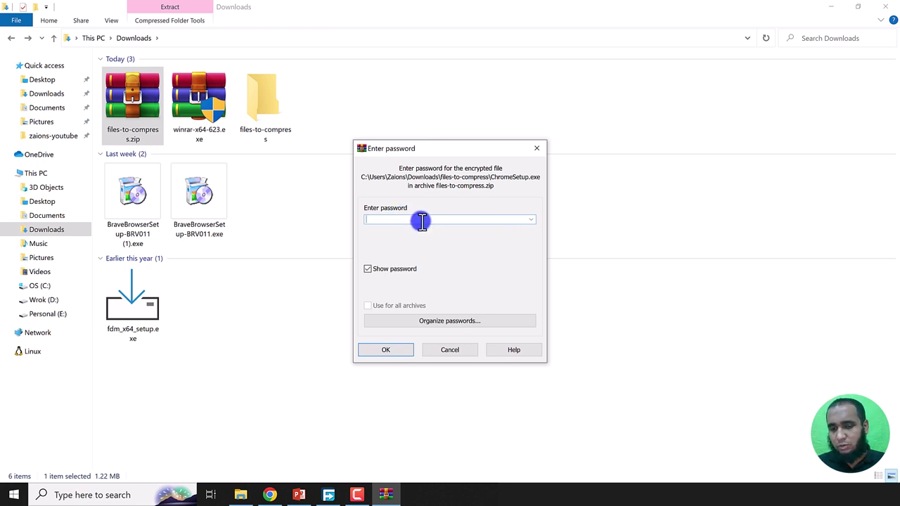
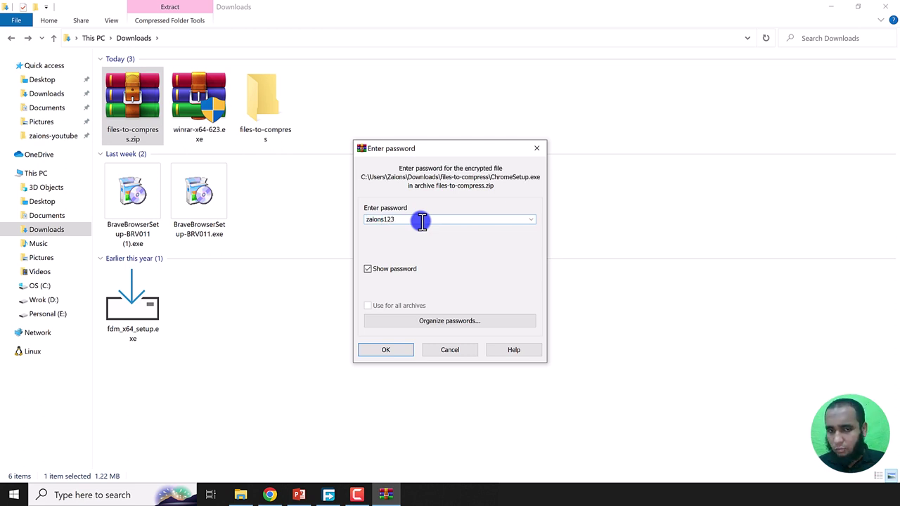
key("ctrl+a")
key("BackSpace")
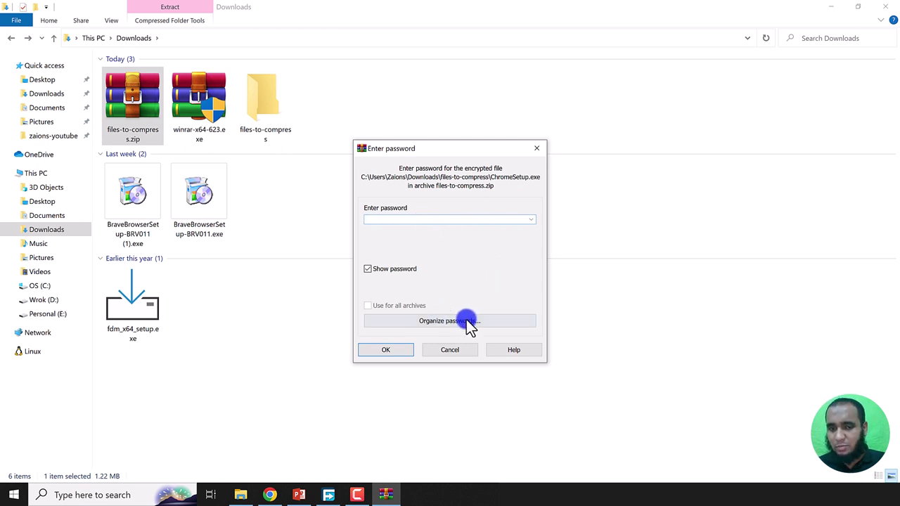
left_click(532, 221)
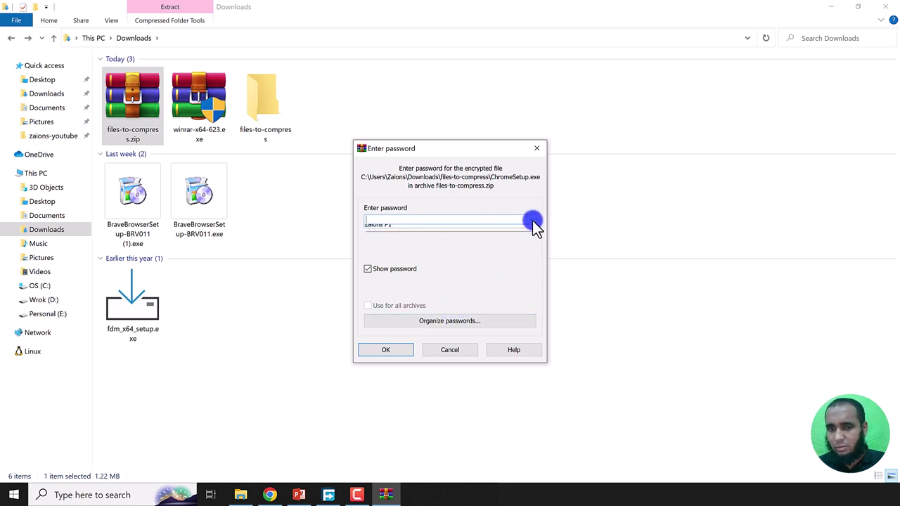
left_click(479, 230)
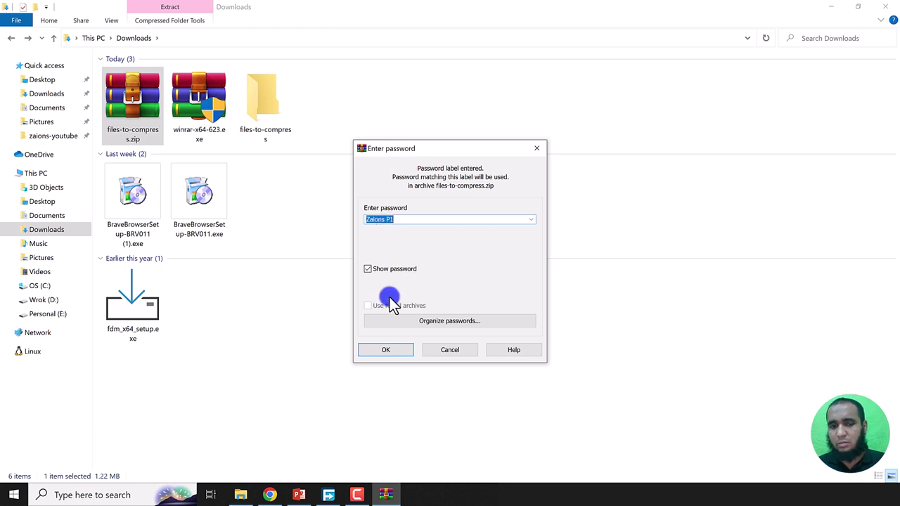
left_click(386, 350)
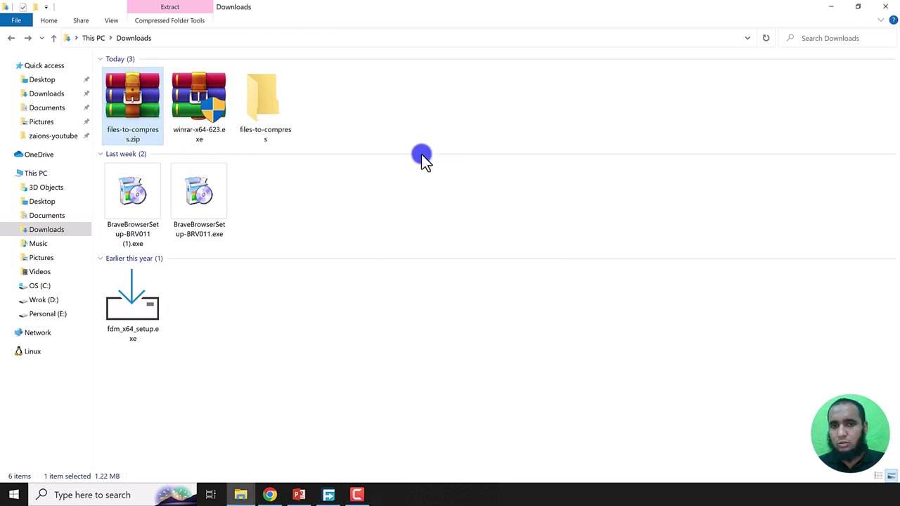
Step: Extract files-to-compress.zip here using the saved 'Zaions P1' password label
left_click(131, 100)
right_click(130, 99)
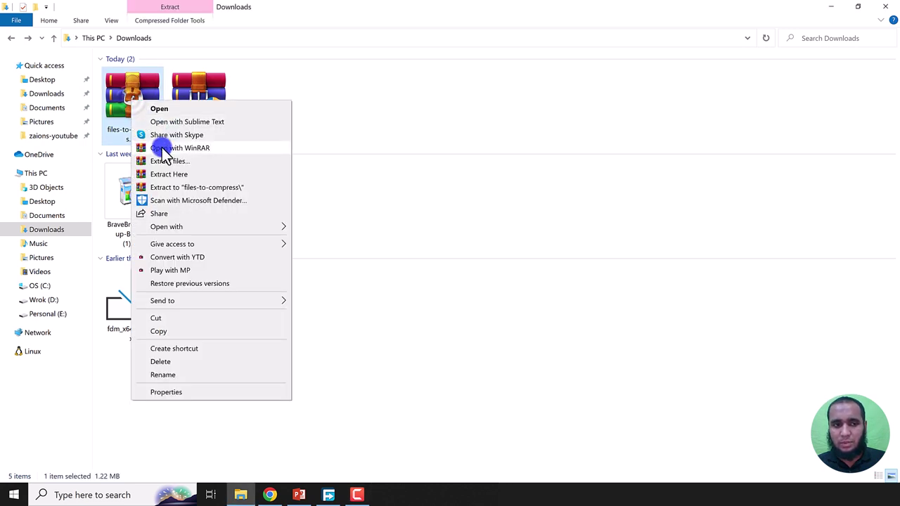
left_click(181, 176)
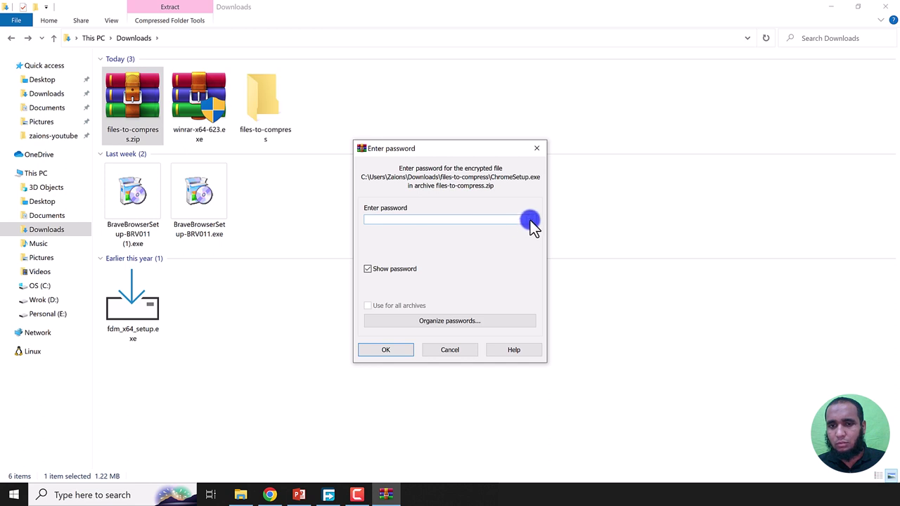
left_click(530, 220)
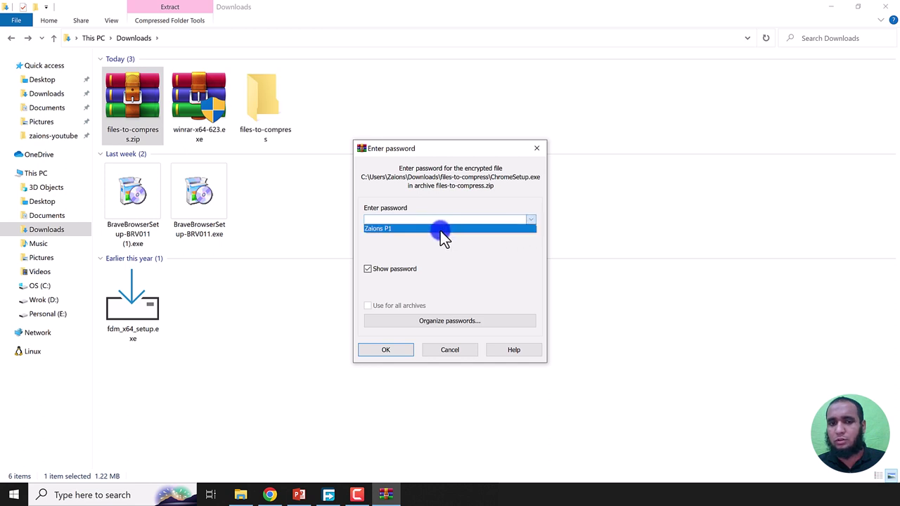
left_click(397, 228)
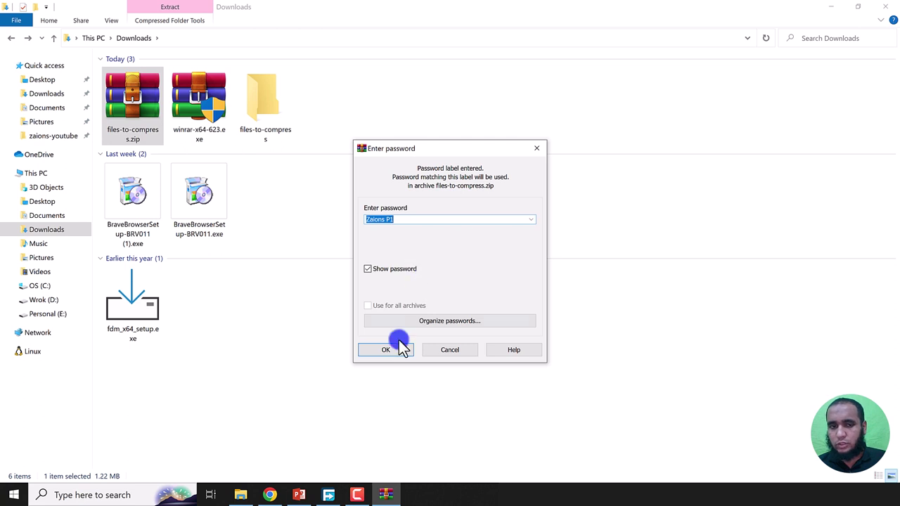
left_click_drag(384, 348, 383, 299)
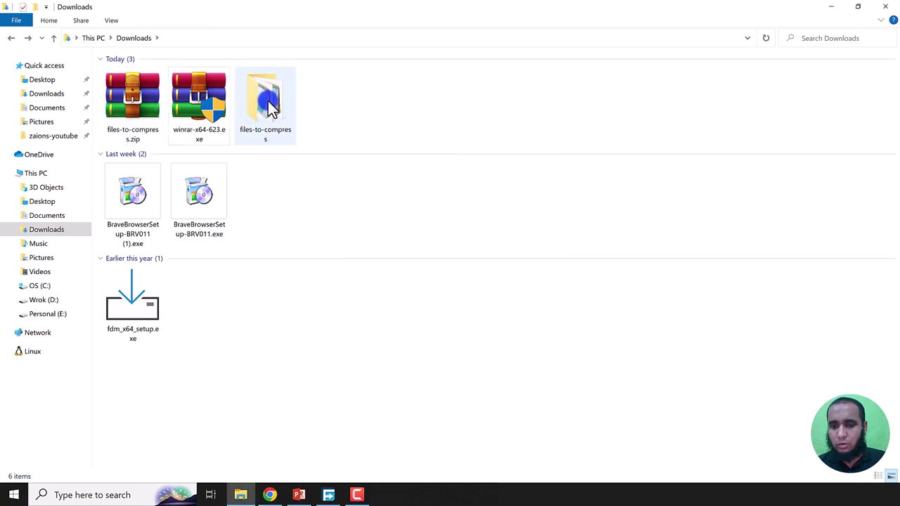
Step: Delete the extracted files-to-compress folder
left_click(276, 121)
right_click(277, 123)
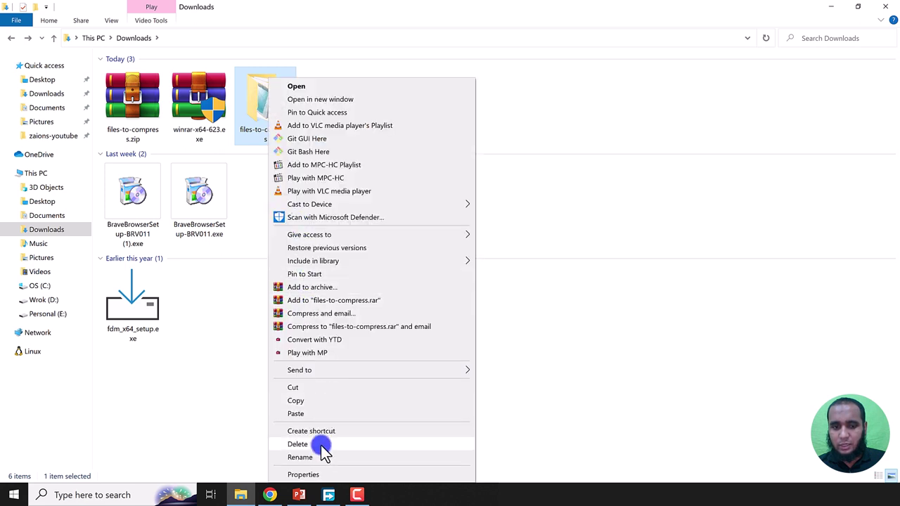
left_click(321, 445)
left_click(193, 104)
Step: Extract files-to-compress.zip again with the saved 'Zaions P1' label
left_click(134, 103)
right_click(134, 104)
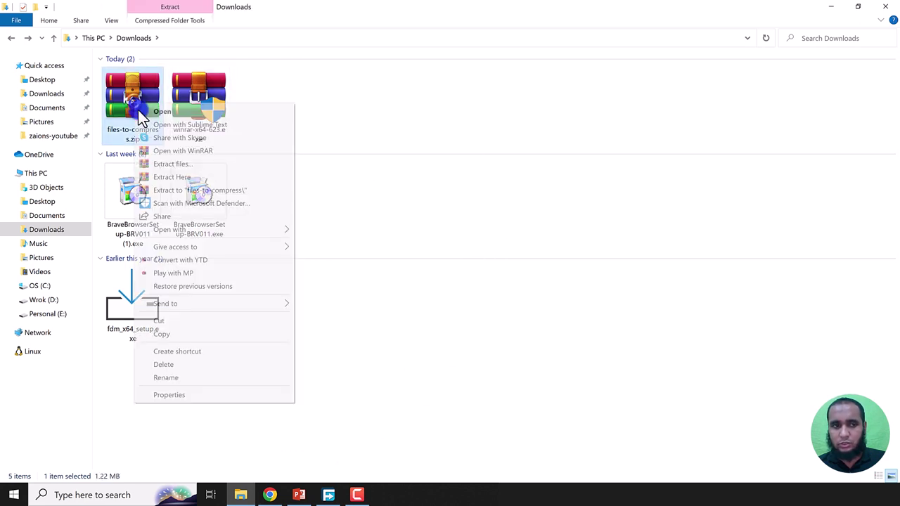
left_click(180, 178)
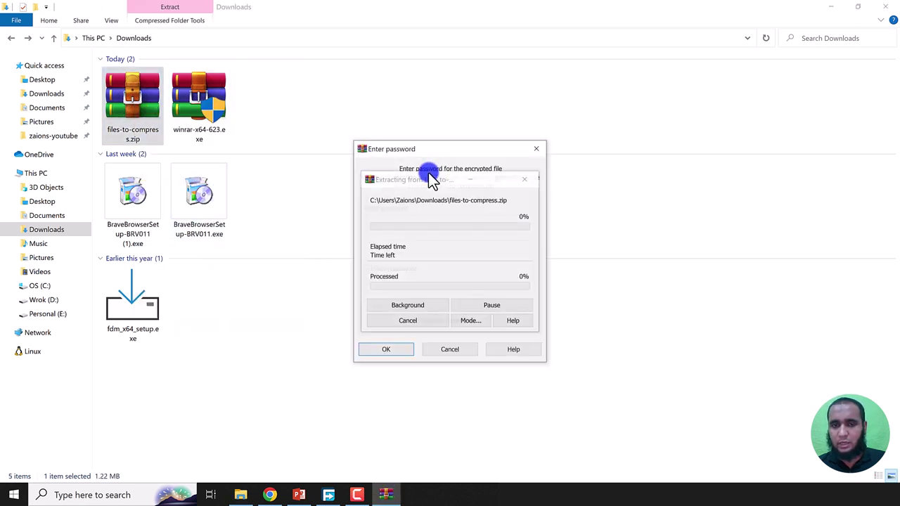
left_click(531, 220)
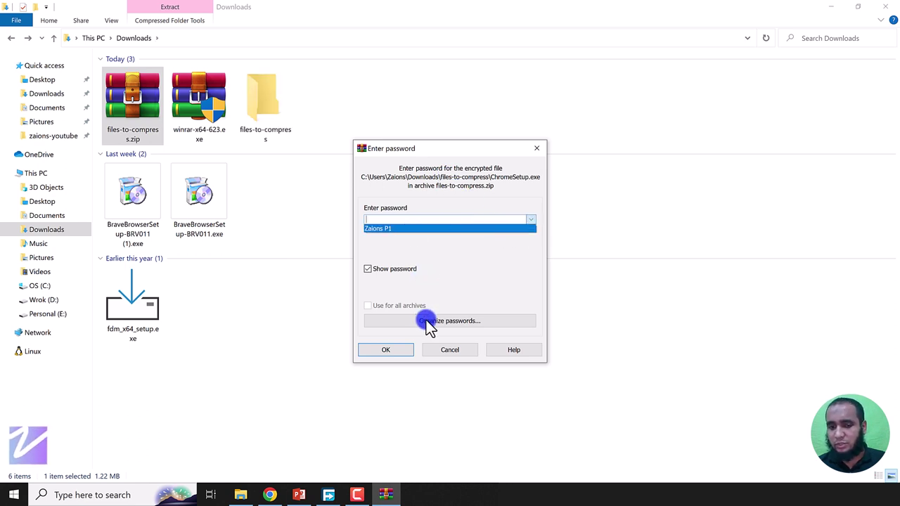
left_click(391, 229)
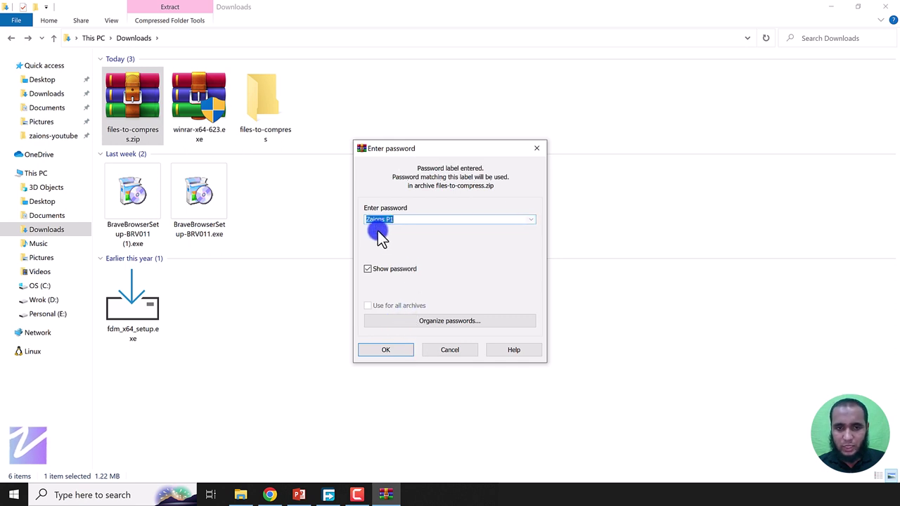
left_click(388, 353)
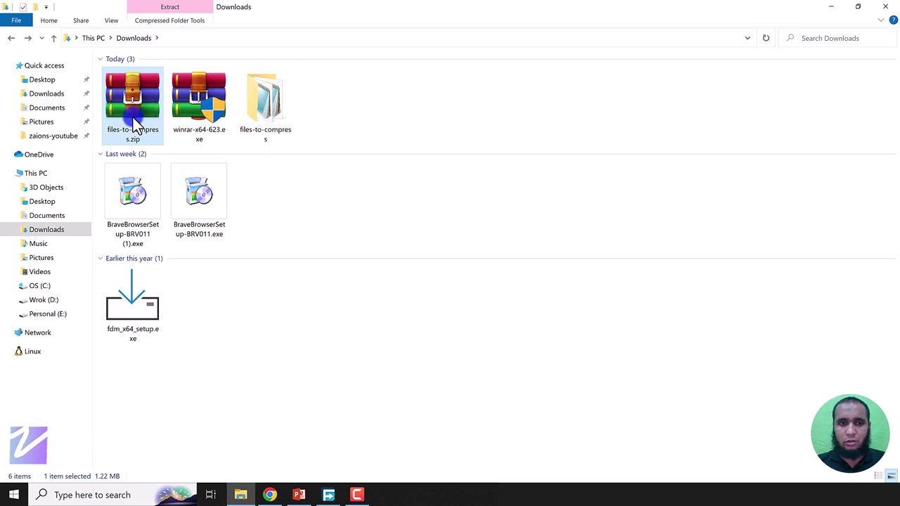
Step: Permanently delete files-to-compress.zip, keeping the extracted folder
key("shift+Delete")
key("Return")
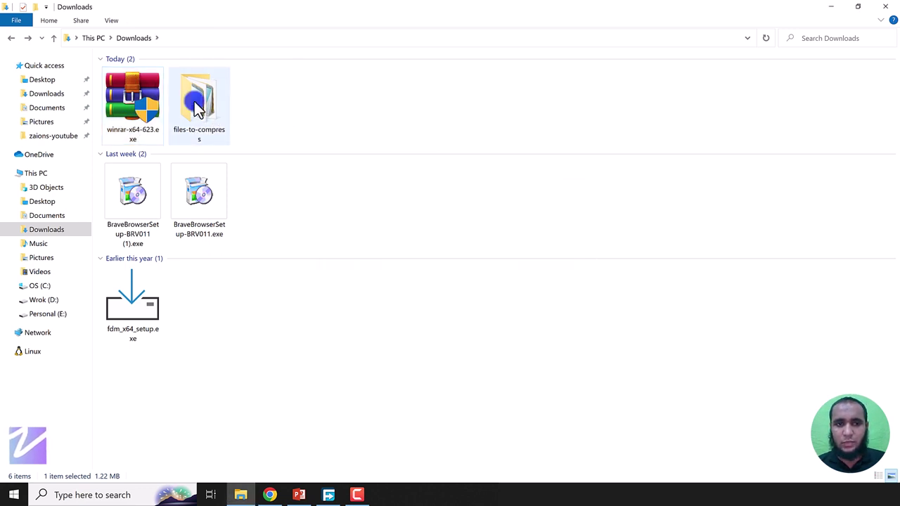
right_click(197, 105)
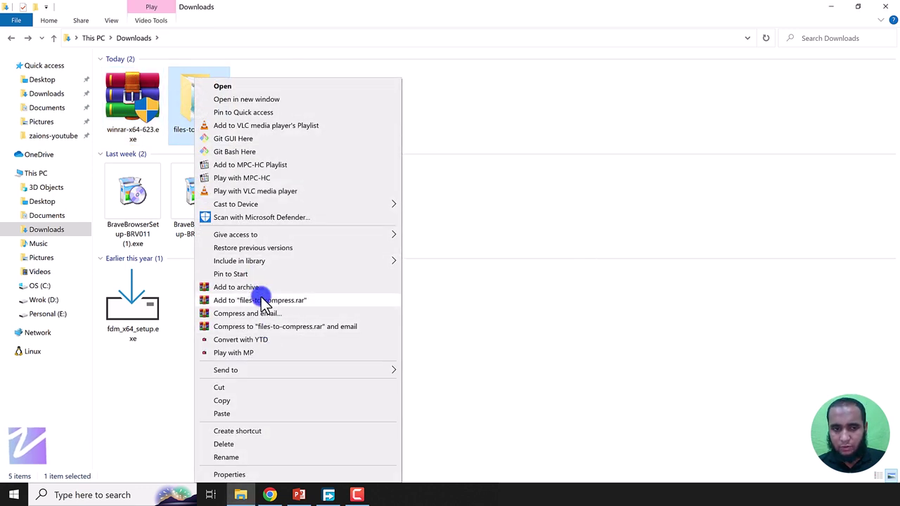
Step: Add the folder to a ZIP archive with Delete files after archiving ticked
left_click(261, 288)
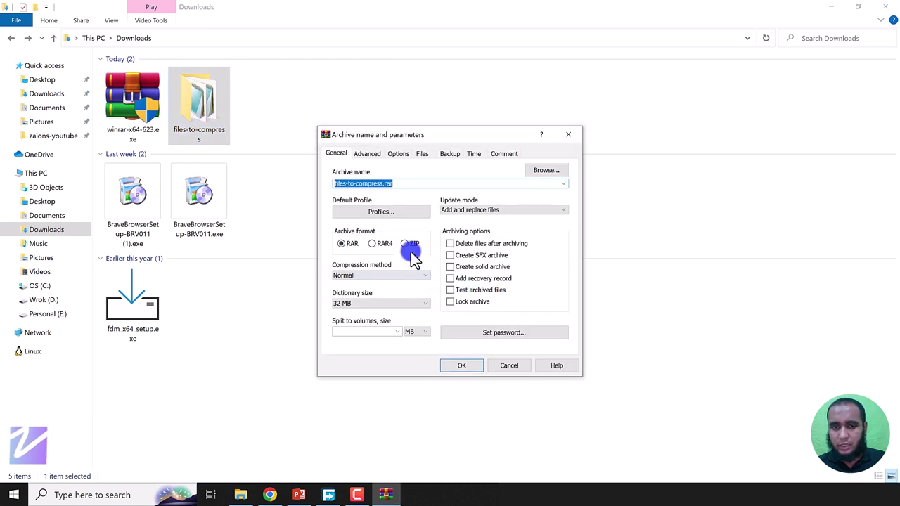
left_click(412, 248)
left_click(472, 243)
Step: Set a master password for the saved passwords in the password organizer
left_click(520, 336)
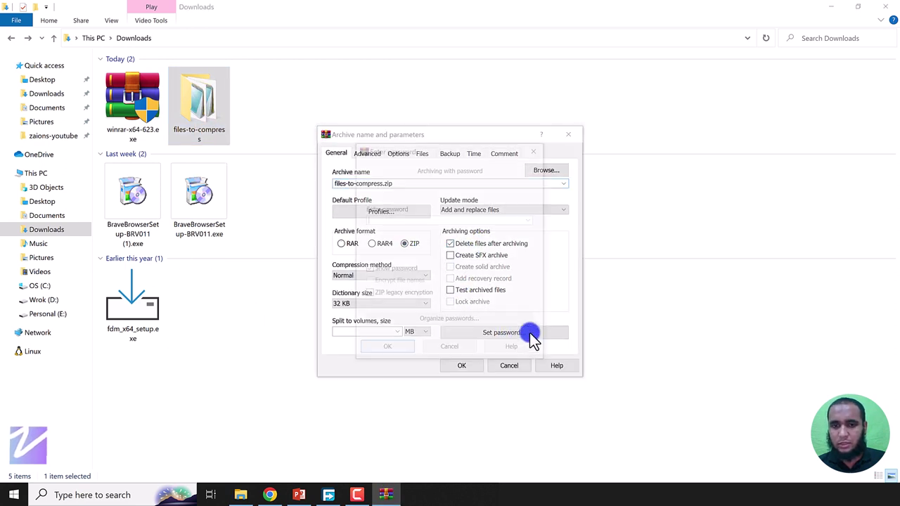
left_click(450, 322)
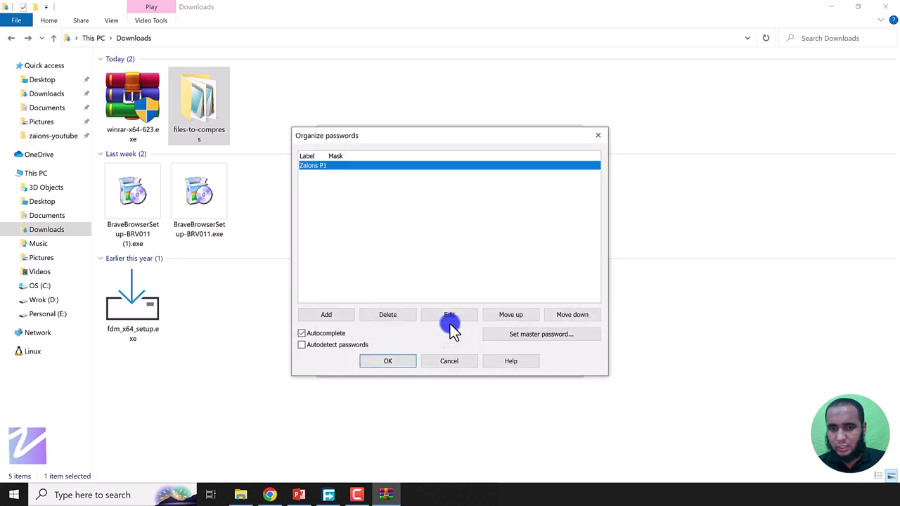
left_click(530, 336)
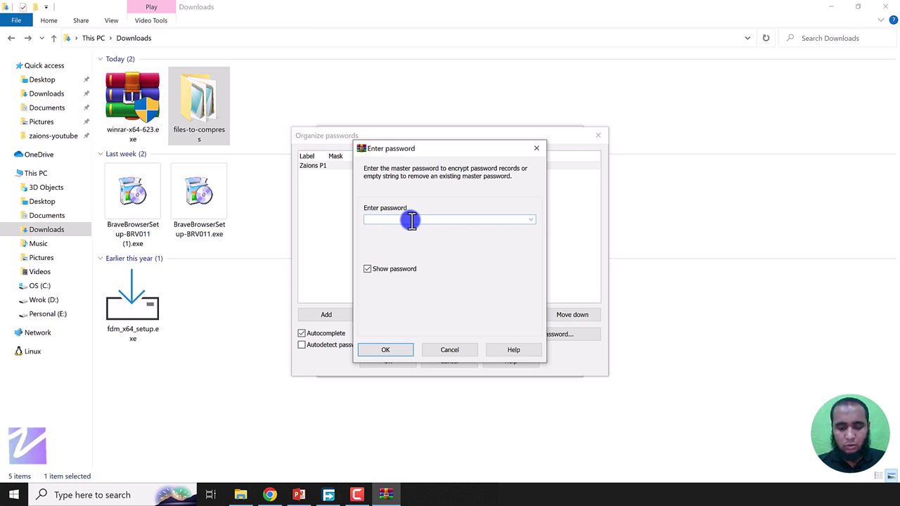
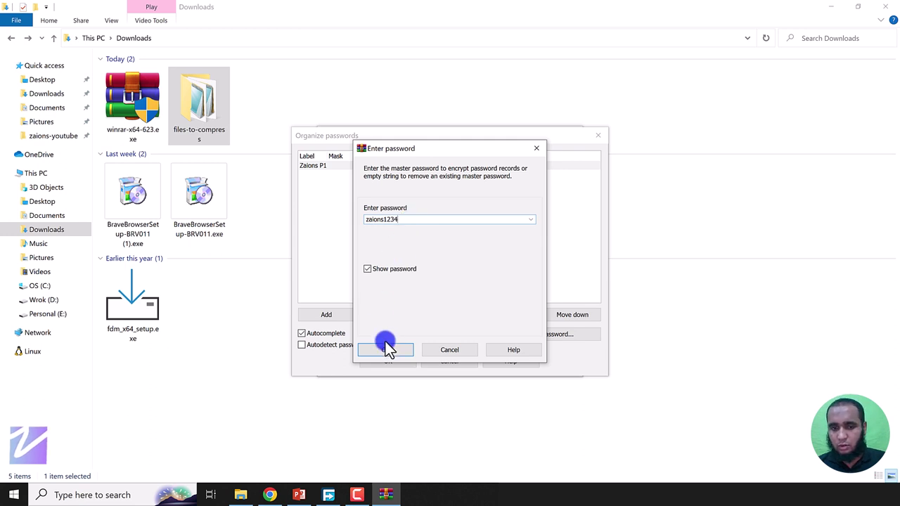
left_click(385, 346)
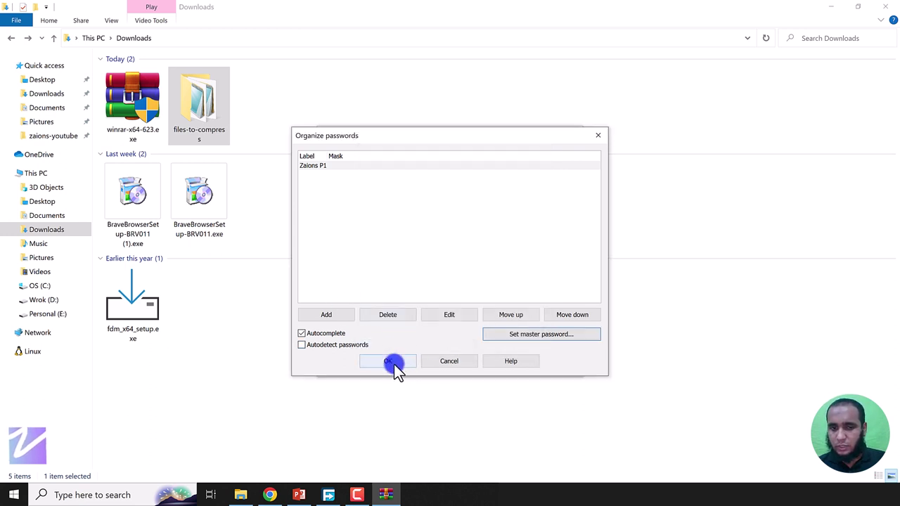
left_click(377, 363)
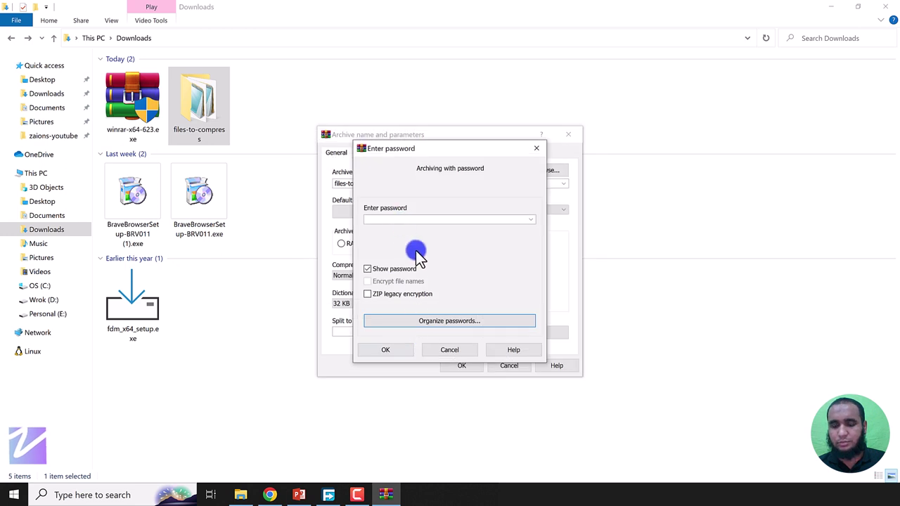
Step: Apply the saved Zaions P1 password label and create files-to-compress.zip at Best compression
left_click(531, 218)
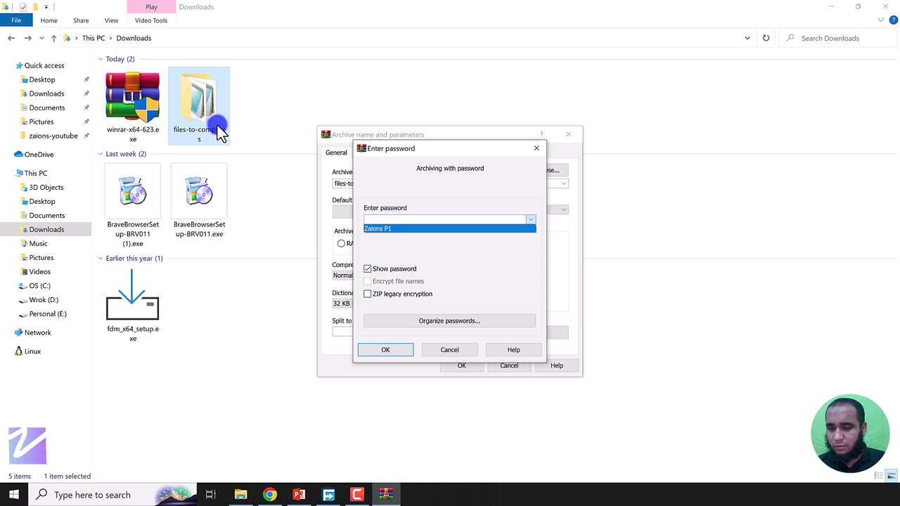
left_click(381, 227)
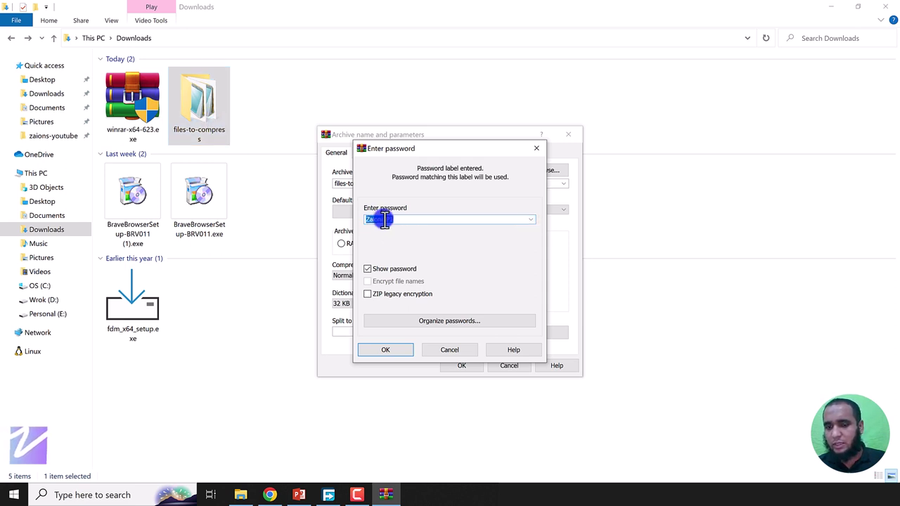
left_click(392, 352)
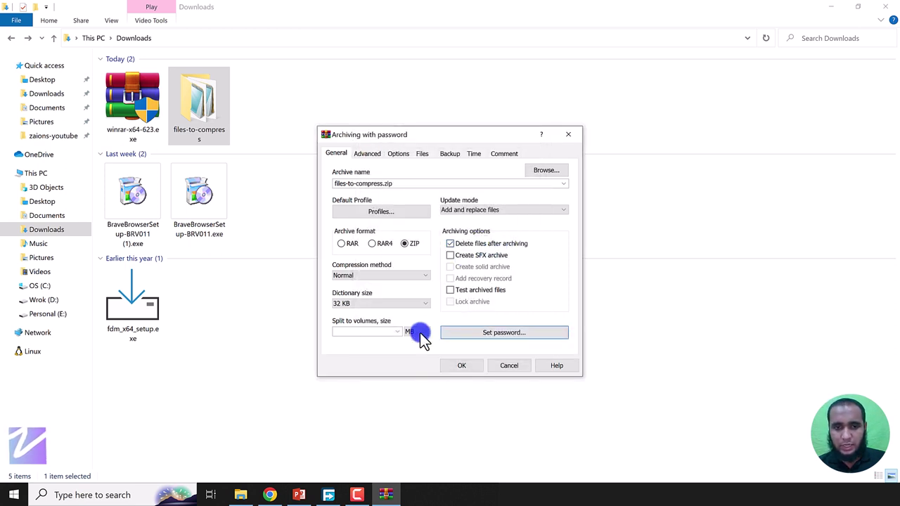
left_click(413, 275)
left_click(342, 321)
left_click(461, 365)
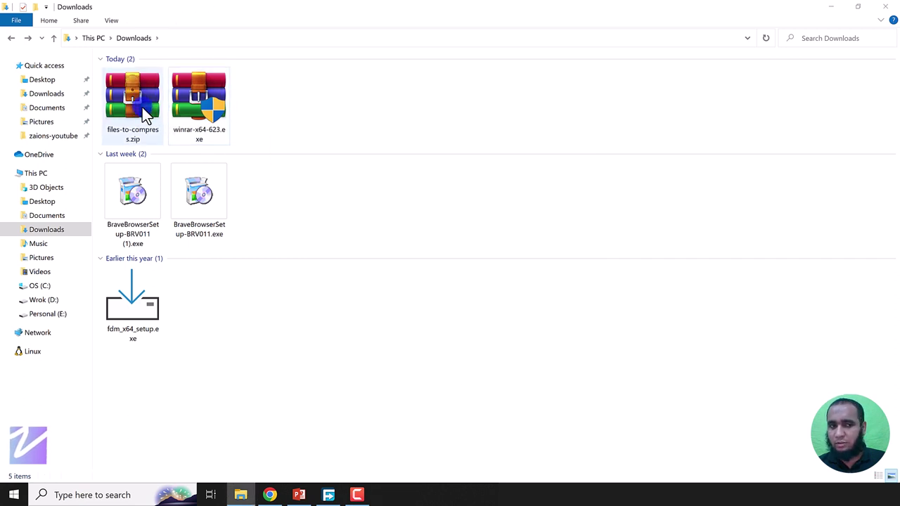
left_click(137, 109)
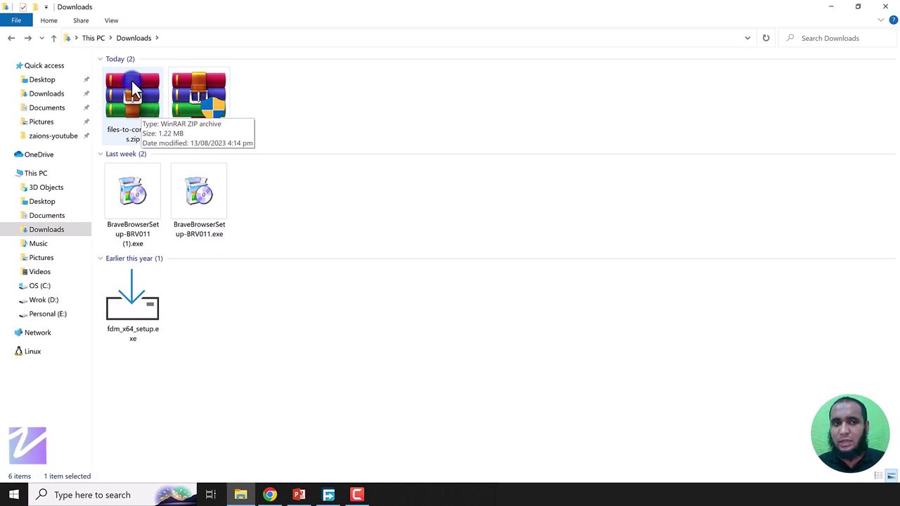
left_click(362, 129)
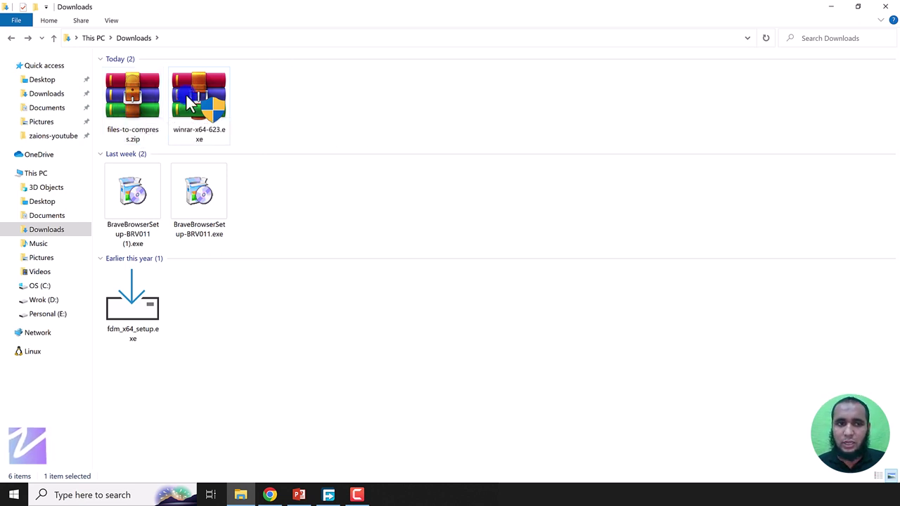
left_click(139, 105)
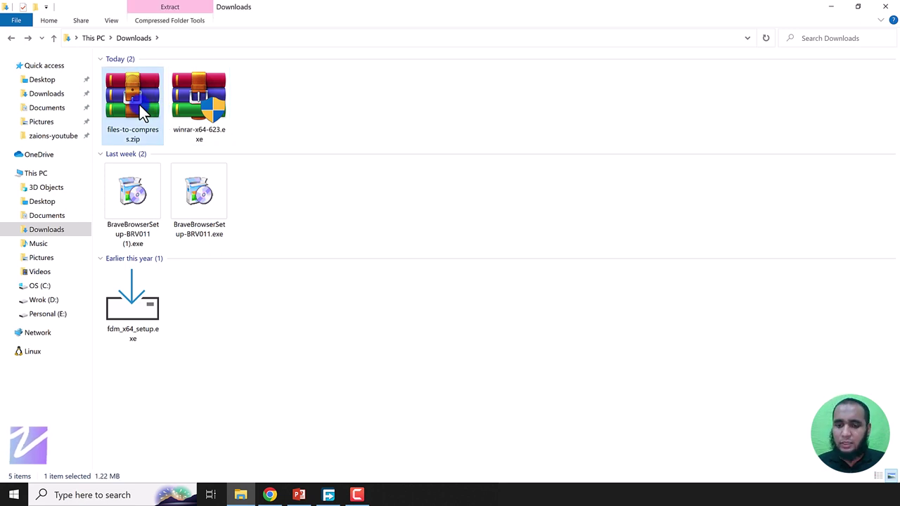
Step: Start Extract Here on files-to-compress.zip and unlock the password manager with the master password
right_click(139, 105)
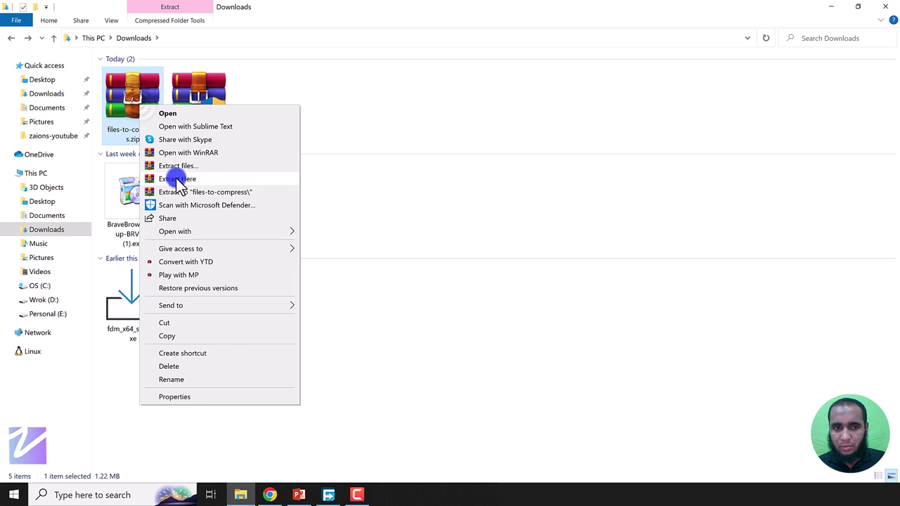
left_click(160, 176)
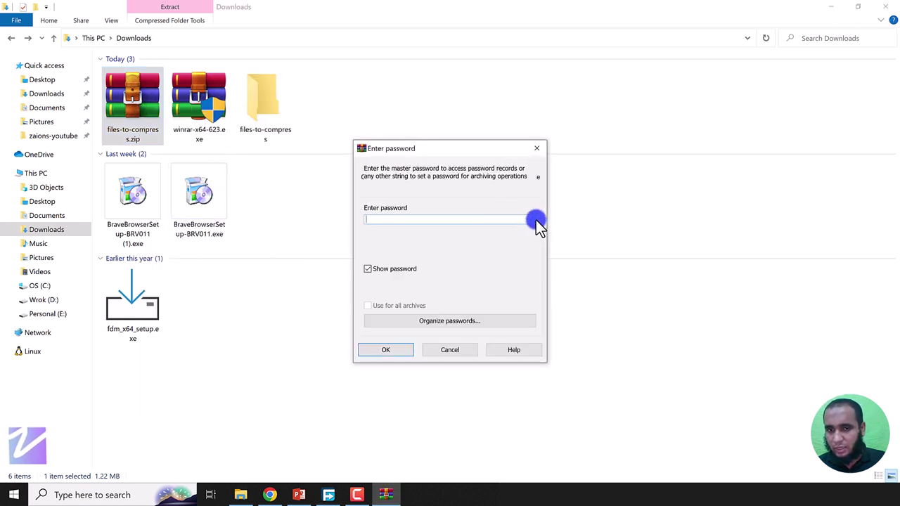
left_click(535, 220)
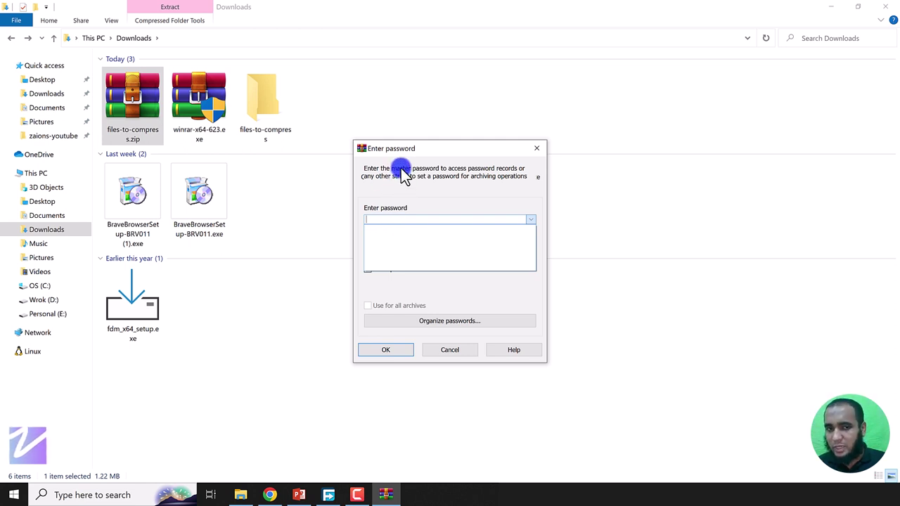
left_click(389, 222)
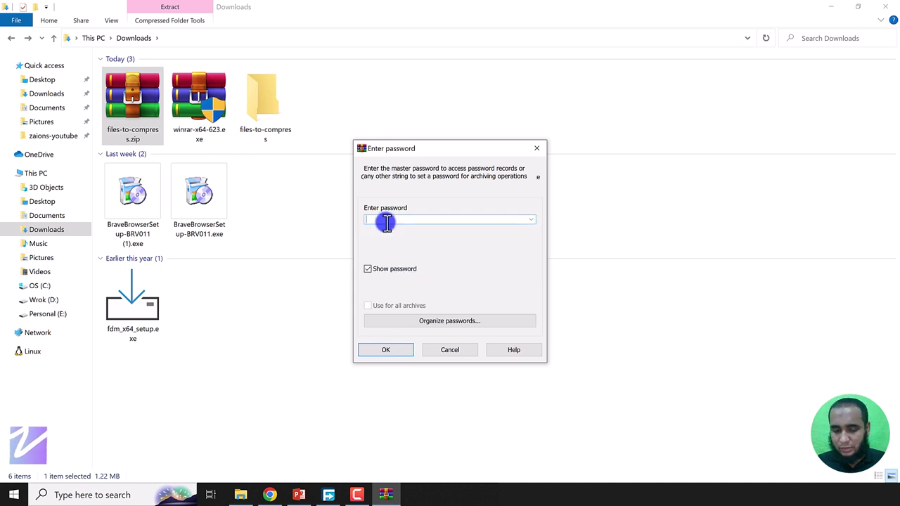
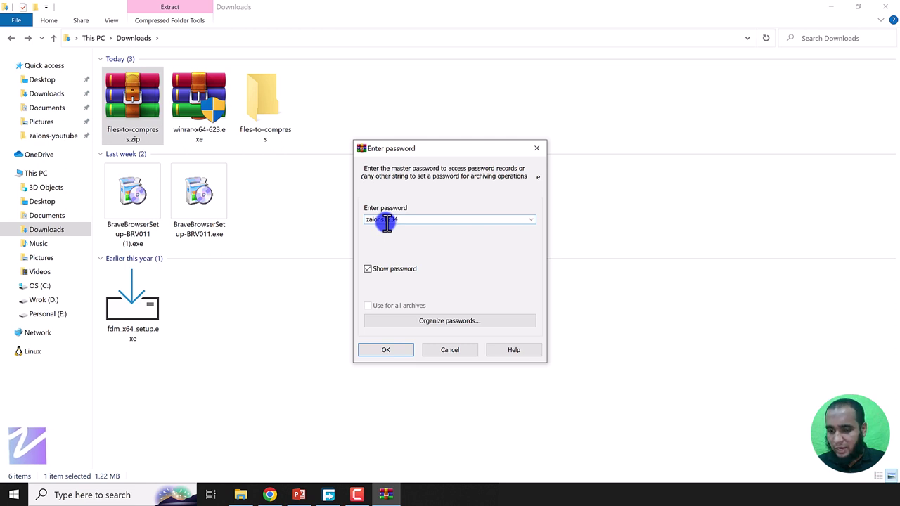
key("Return")
Step: Choose the saved password label and extract the zip into Downloads
left_click(532, 221)
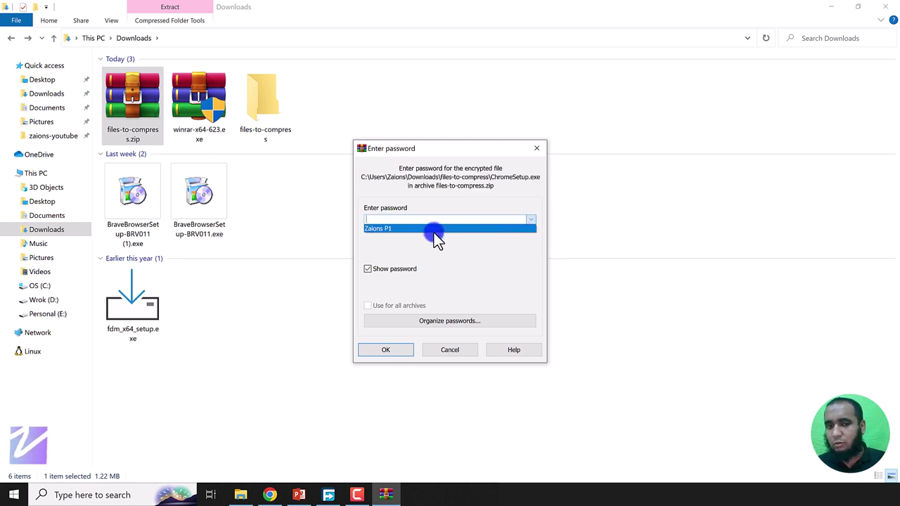
left_click(386, 231)
left_click(401, 221)
left_click_drag(400, 221, 362, 221)
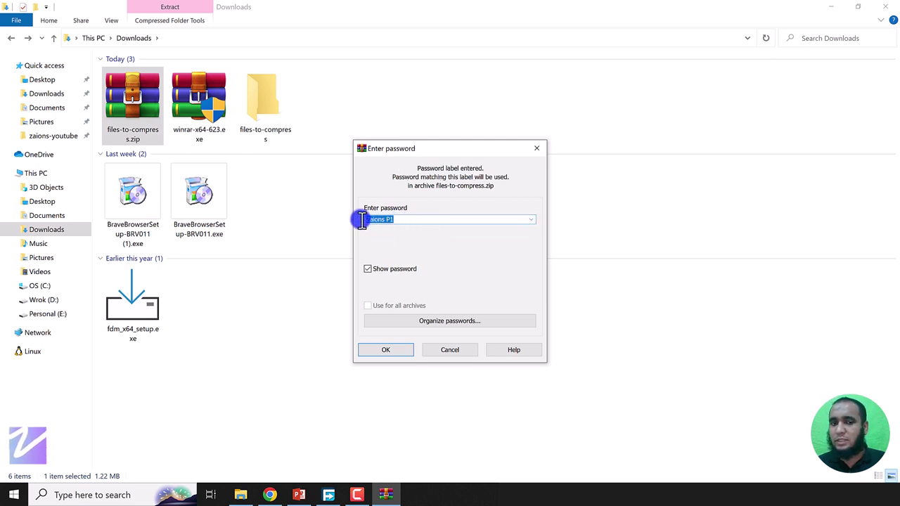
left_click(371, 351)
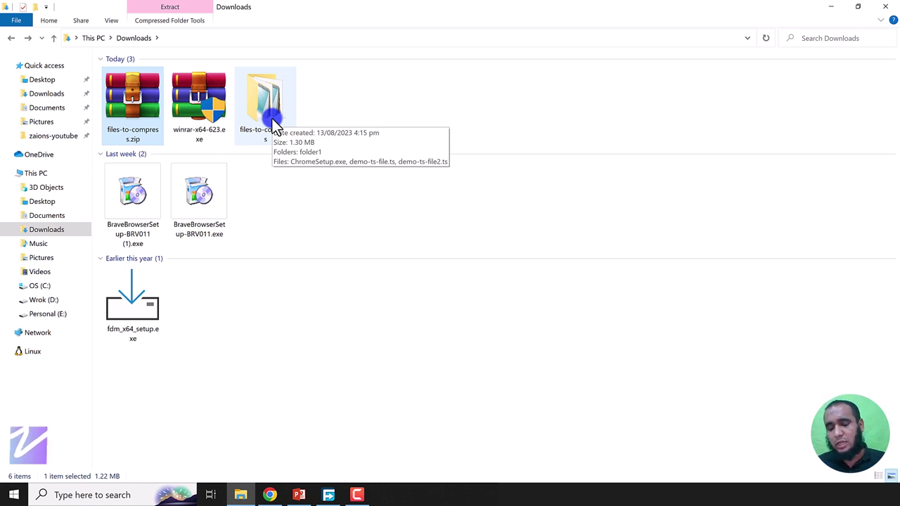
Step: Permanently delete the extracted folder and re-extract files-to-compress.zip using the master password
left_click(272, 119)
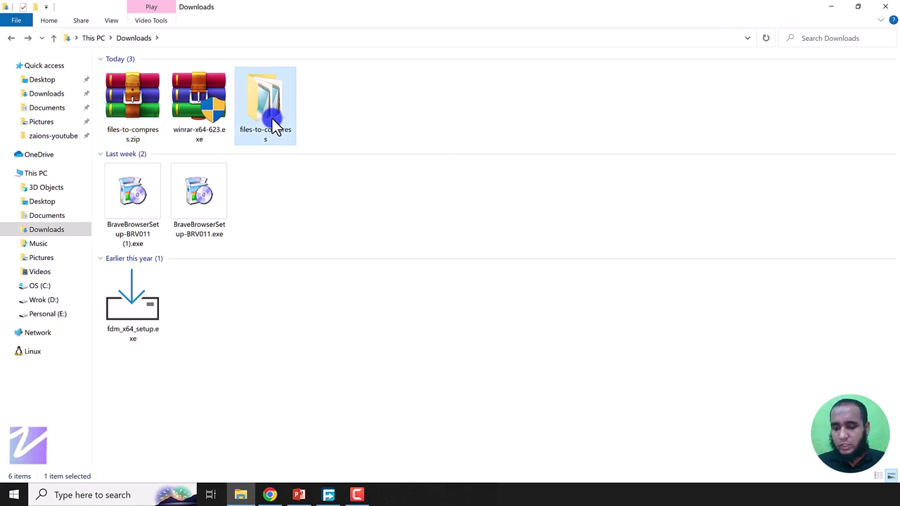
key("shift+Delete")
key("Return")
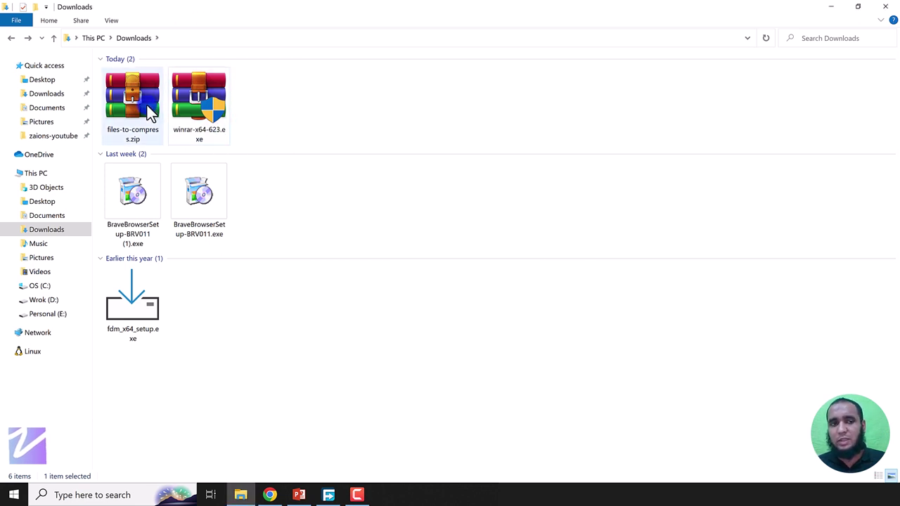
right_click(150, 113)
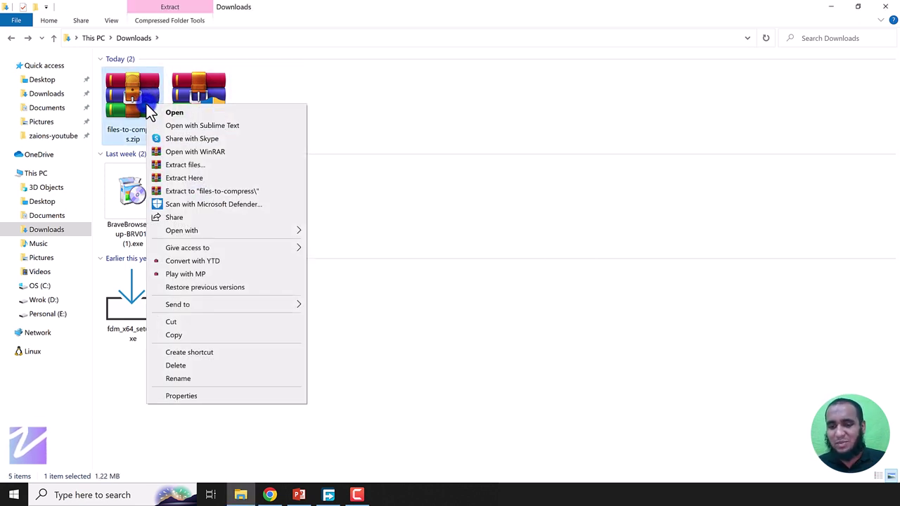
left_click(179, 177)
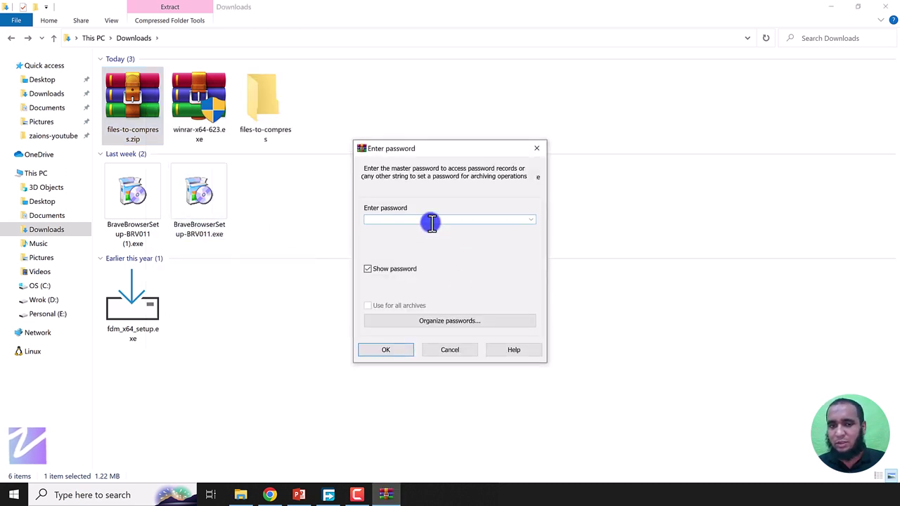
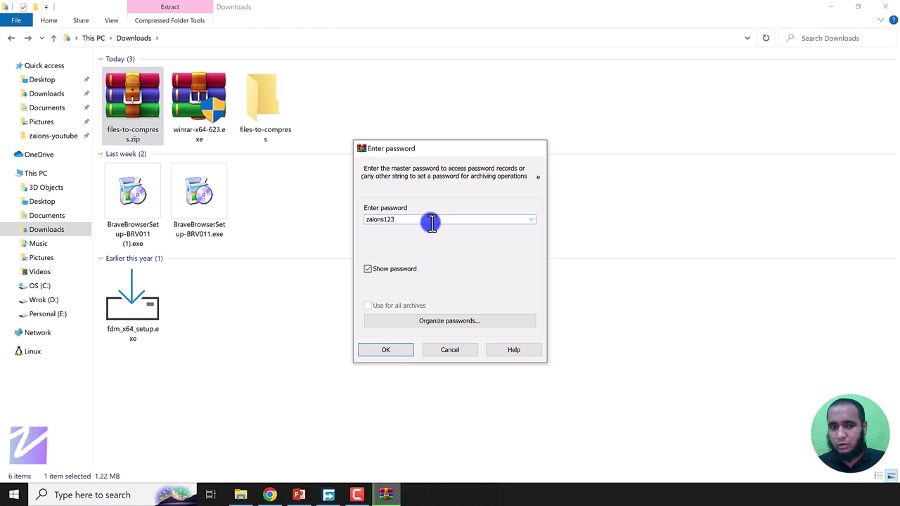
key("Return")
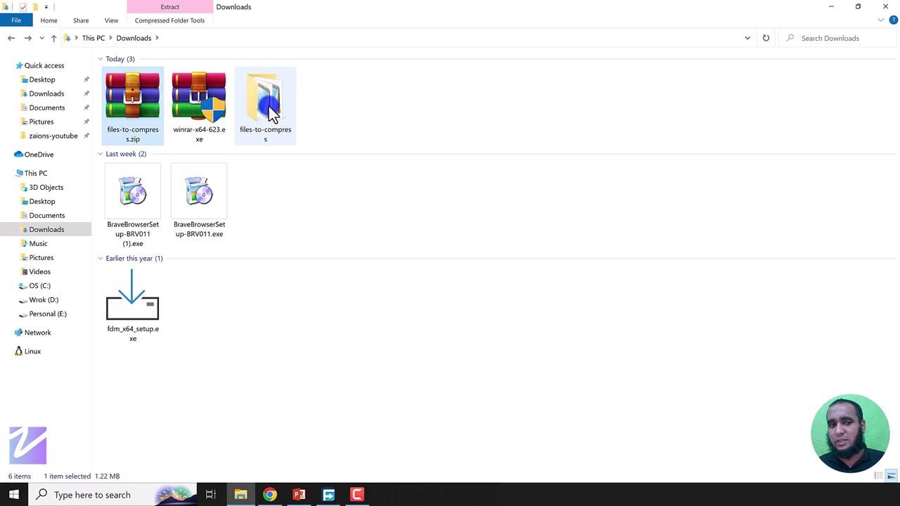
Step: Delete files-to-compress.zip, keeping only the extracted files-to-compress folder
left_click(272, 114)
left_click(117, 110)
key("Delete")
key("Return")
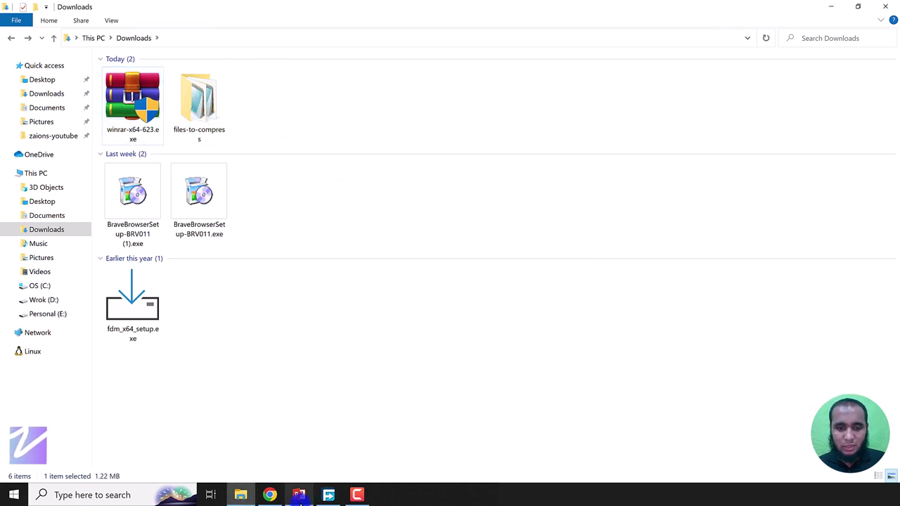
Step: Strike through the Set Password bullet on the WinRar checklist slide
left_click(299, 495)
left_click_drag(379, 314, 312, 315)
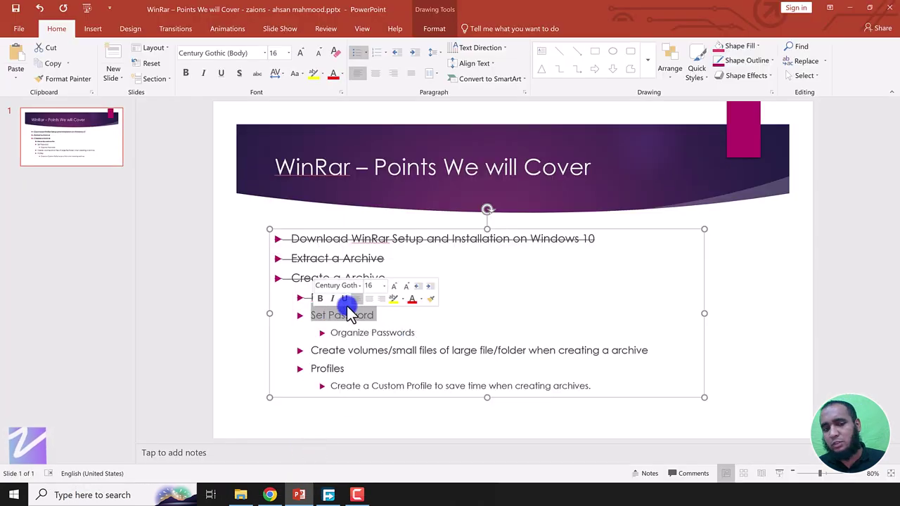
left_click(252, 73)
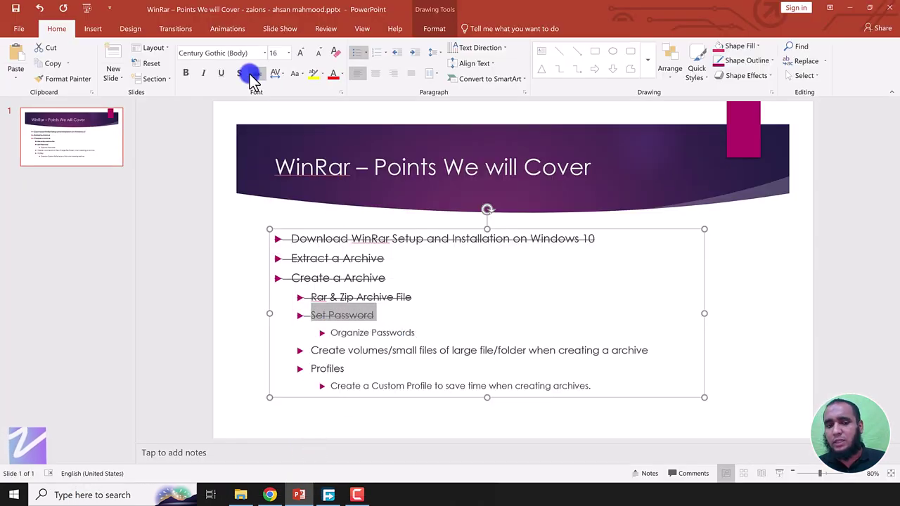
Step: Strike through the Organize Passwords line as well
left_click(419, 332)
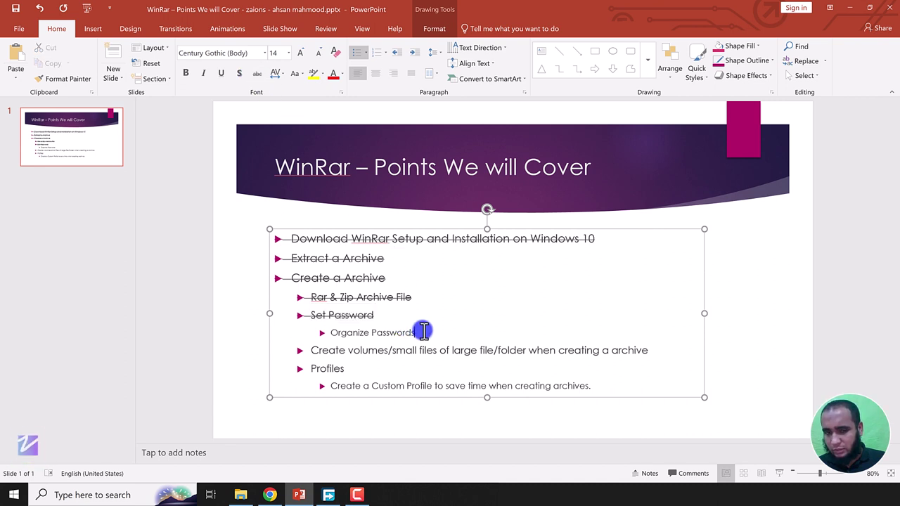
left_click(330, 333, "shift")
left_click(256, 76)
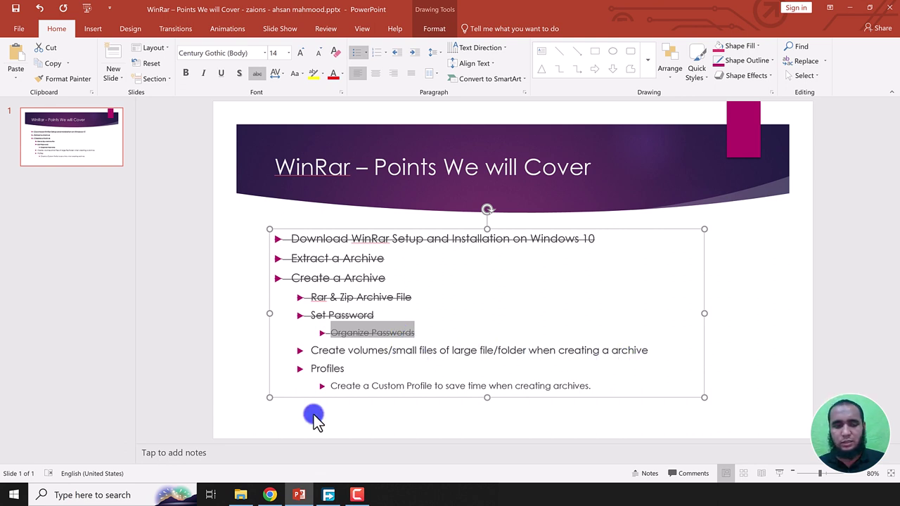
left_click_drag(371, 356, 343, 364)
left_click(343, 366)
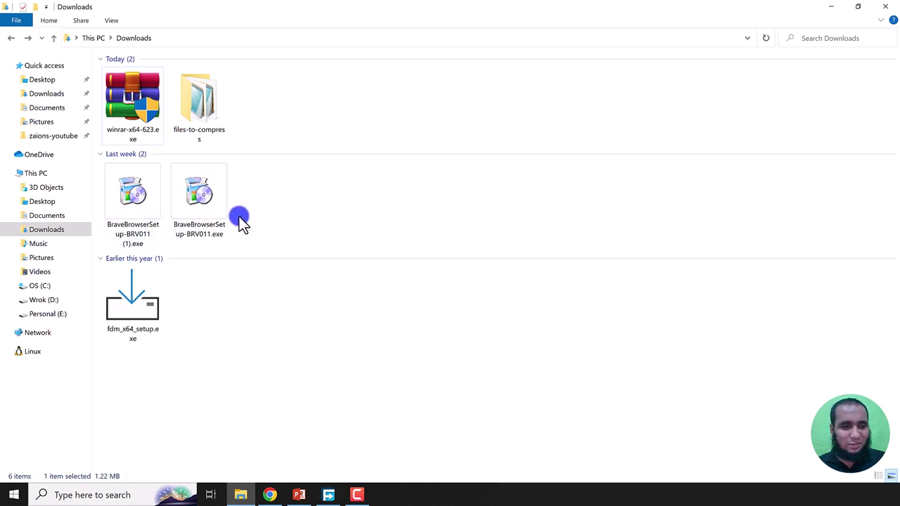
Step: Open the Add to archive settings for fdm_x64_setup.exe
left_click(131, 297)
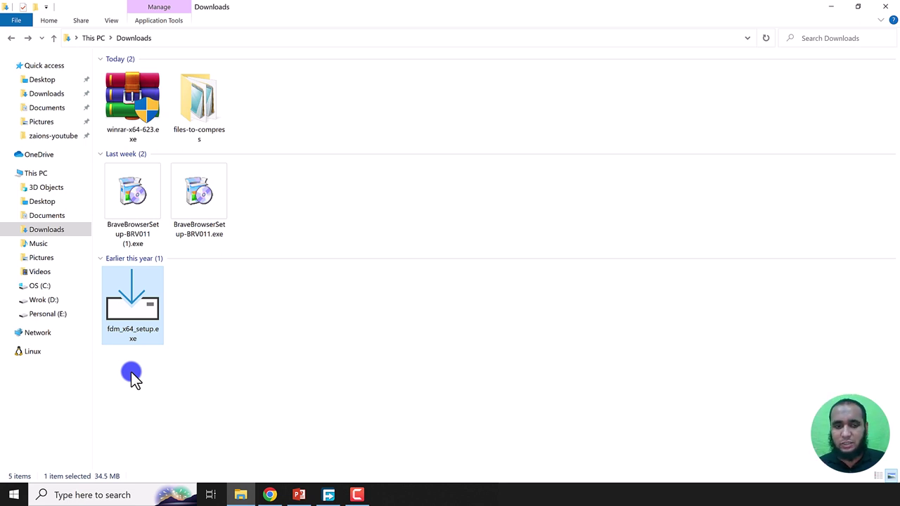
right_click(143, 308)
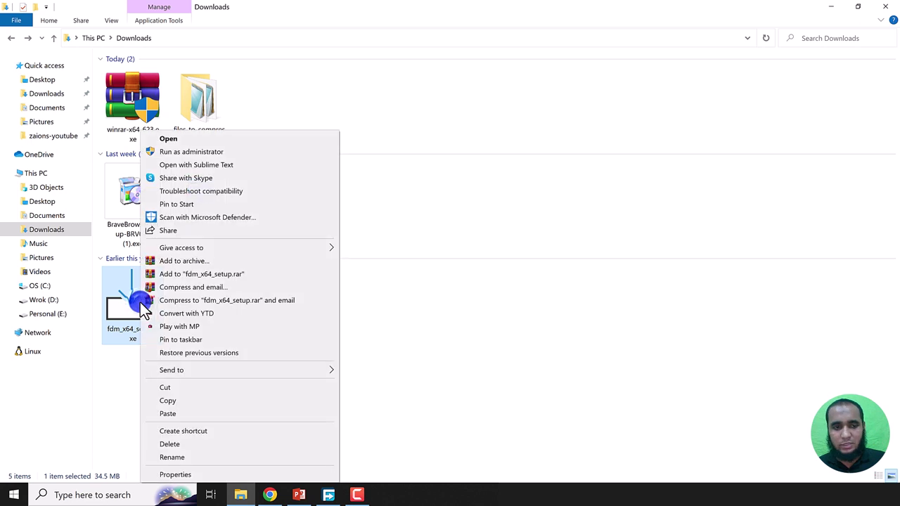
left_click(185, 261)
Step: Choose ZIP format, Best compression, and delete the source file after archiving
left_click(404, 243)
left_click(450, 243)
left_click(386, 276)
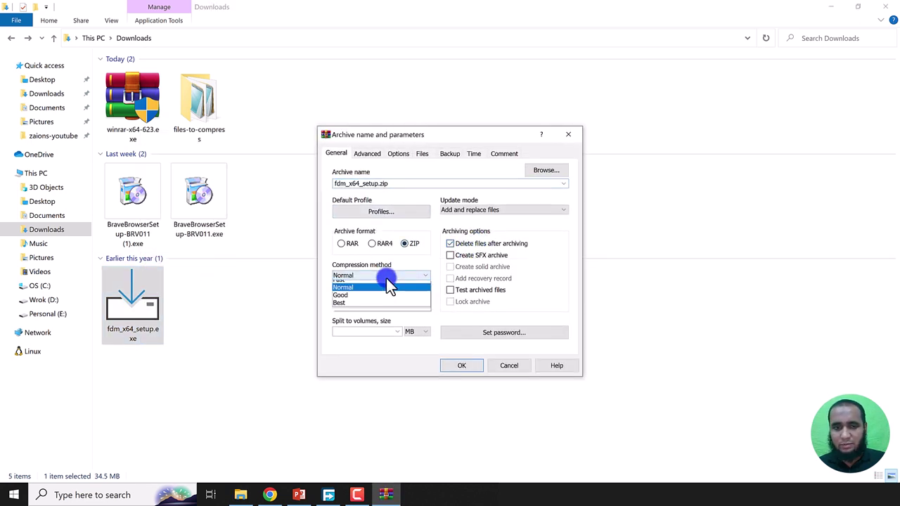
left_click(360, 311)
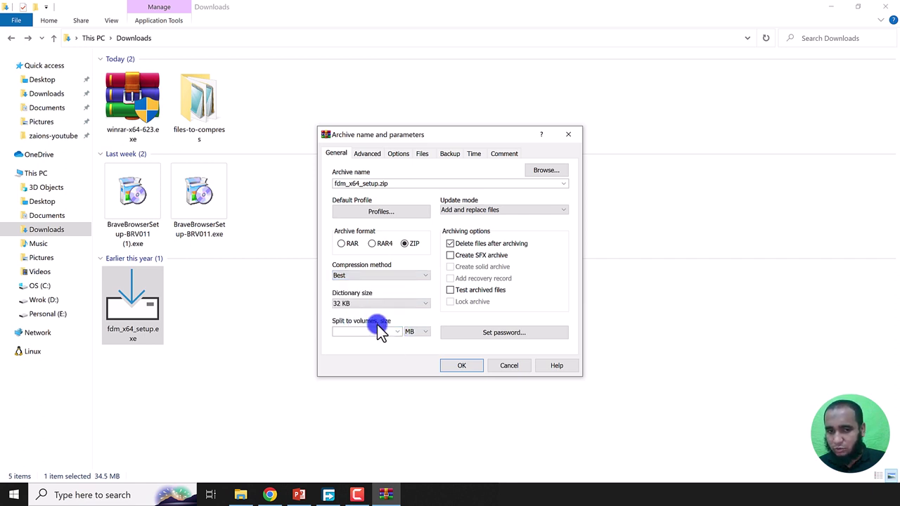
left_click(416, 332)
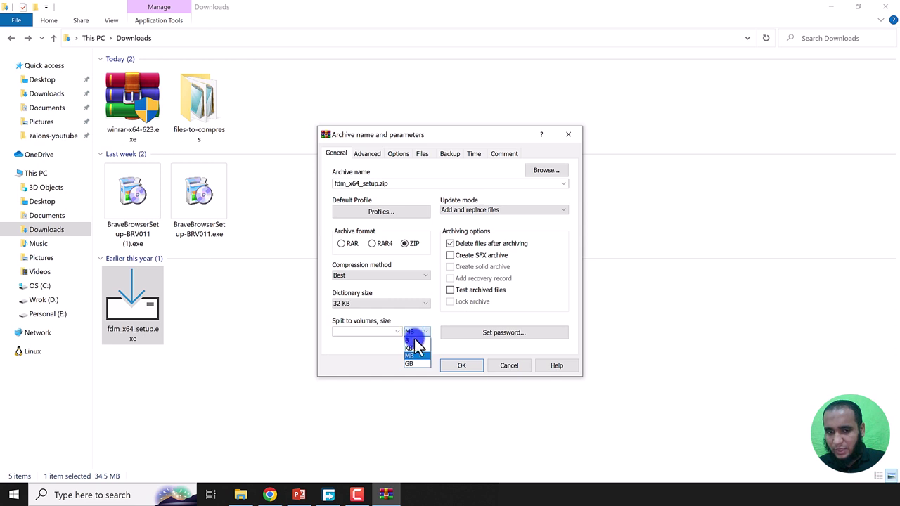
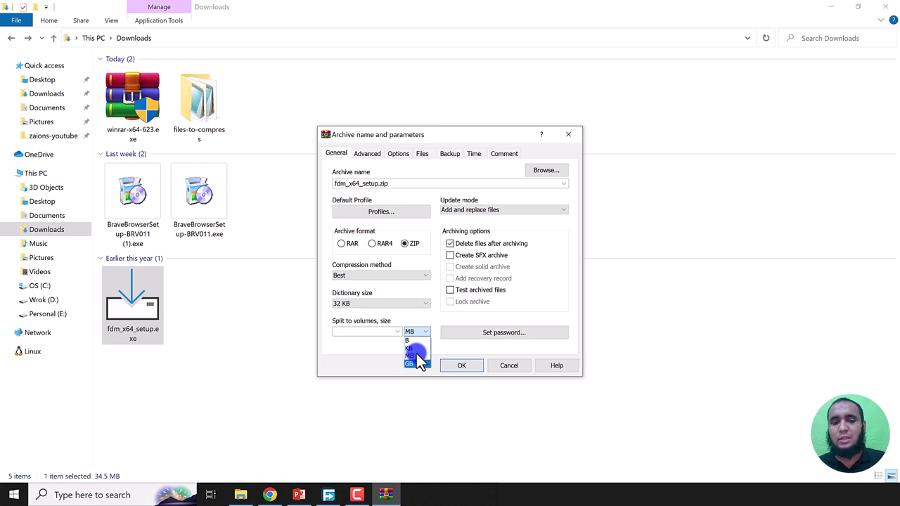
Step: Set Split to volumes to 4 MB and create the split fdm_x64_setup.zip archive
left_click(414, 357)
left_click(363, 332)
type("4")
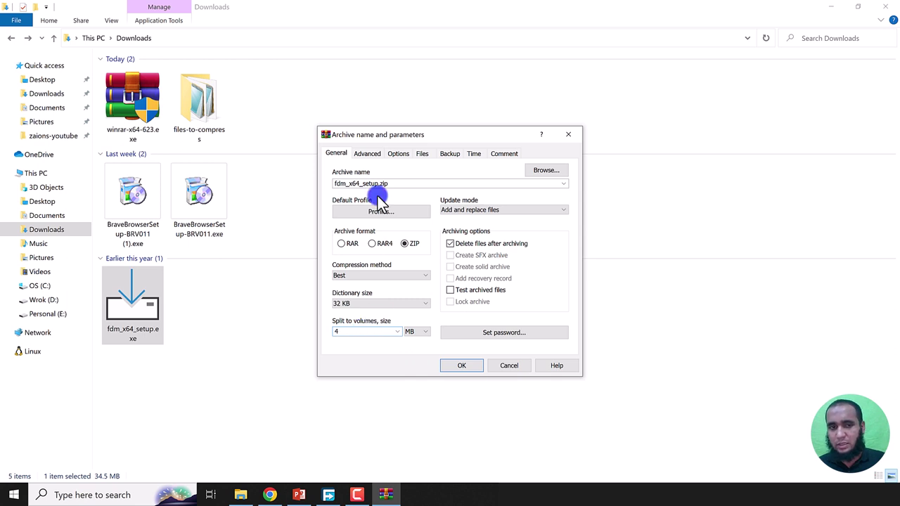
left_click(461, 366)
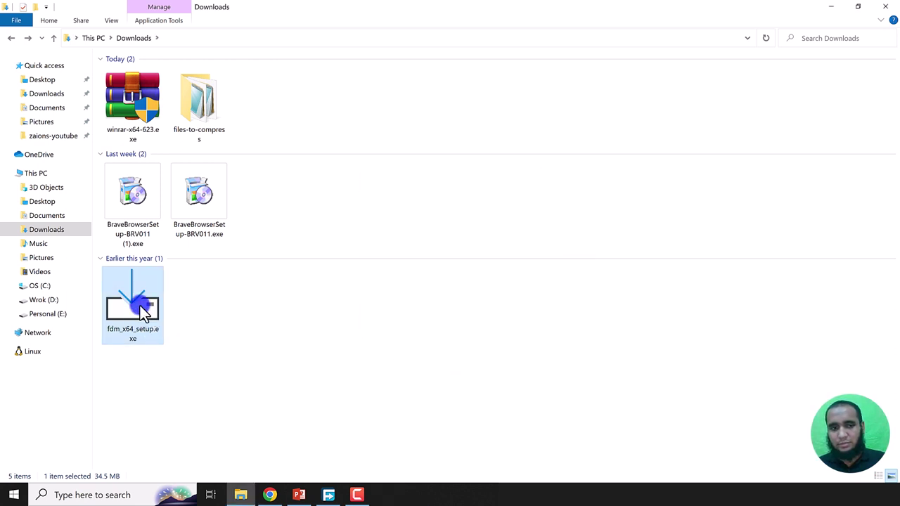
Step: Select all nine split parts, then only the main fdm_x64_setup.zip, to compare them
left_click(133, 113)
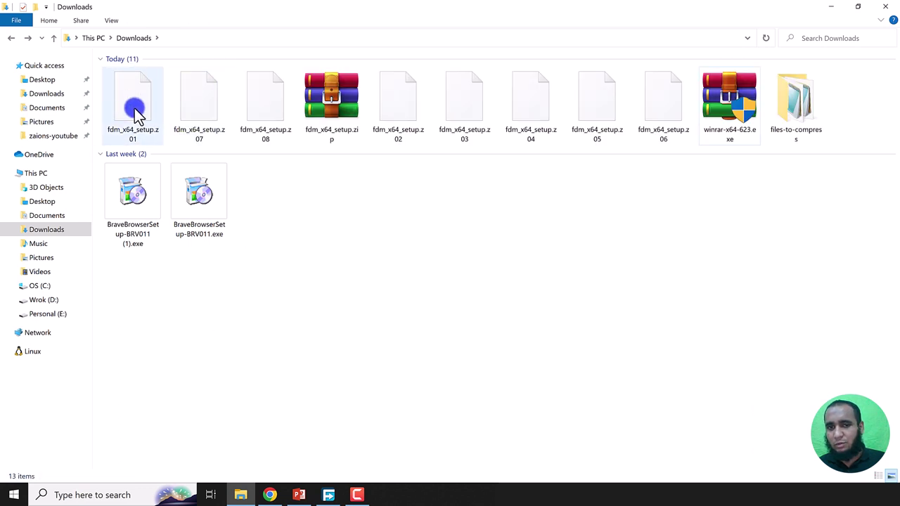
left_click(134, 108)
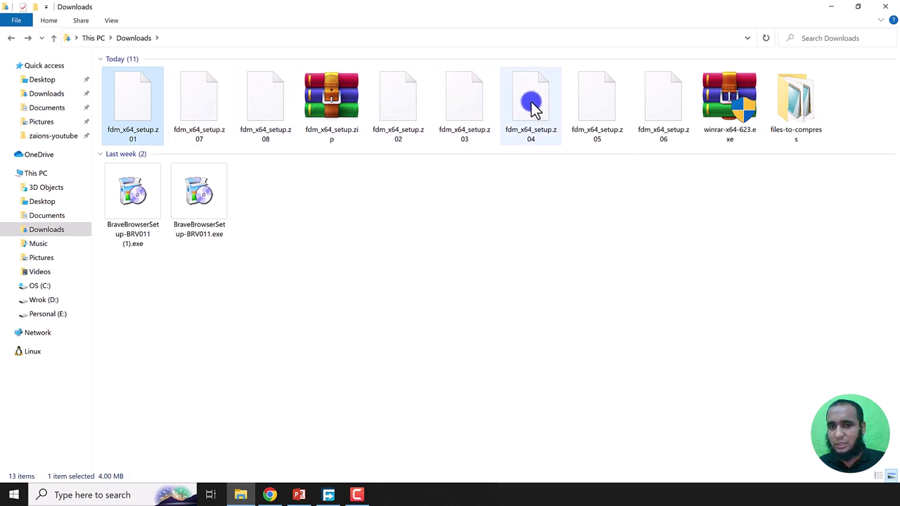
left_click(671, 96, "shift")
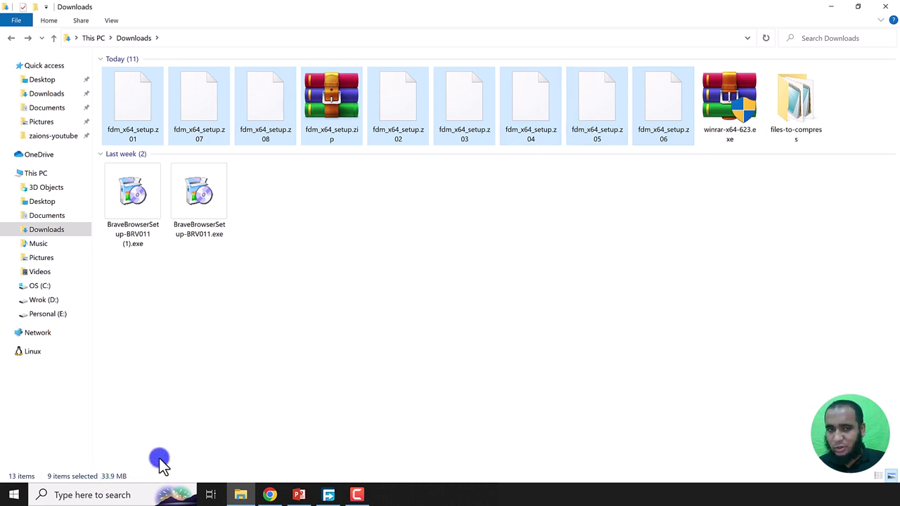
left_click(327, 121)
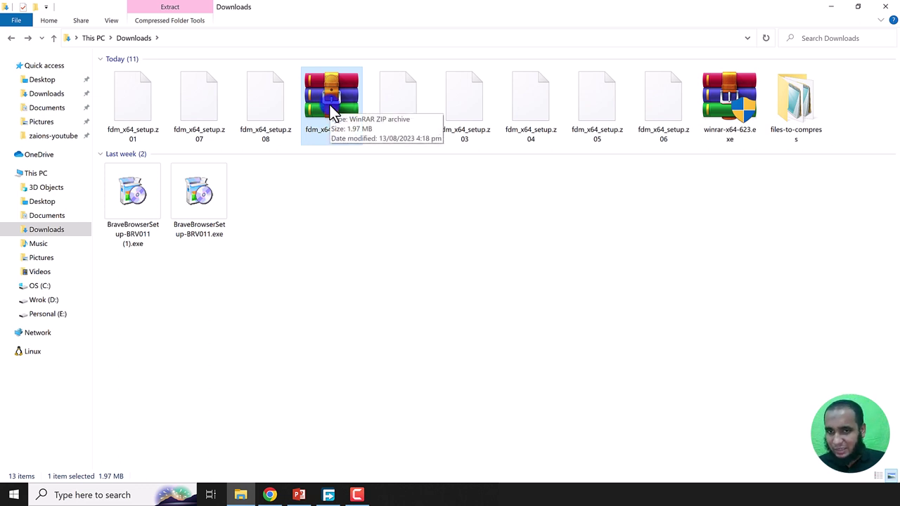
left_click(644, 120)
left_click(491, 122)
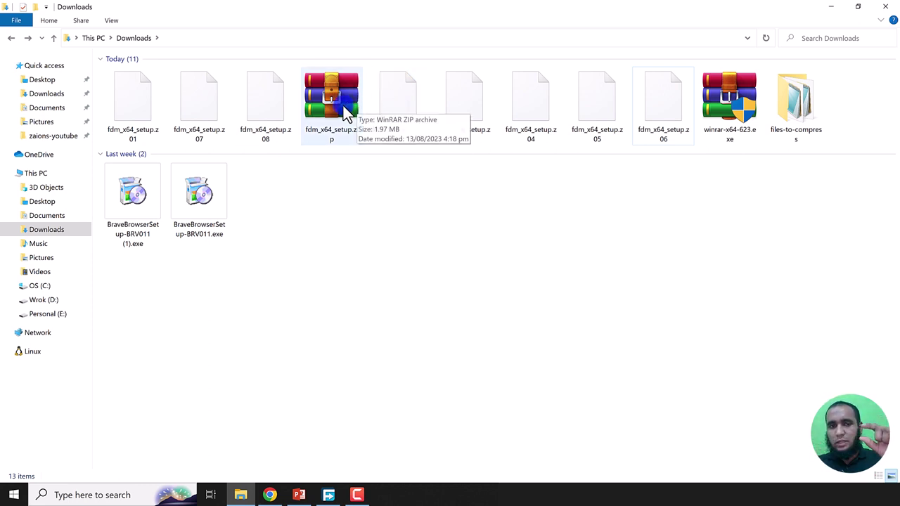
Step: Step through fdm_x64_setup.zip and volumes z01 to z08 one by one
left_click(346, 112)
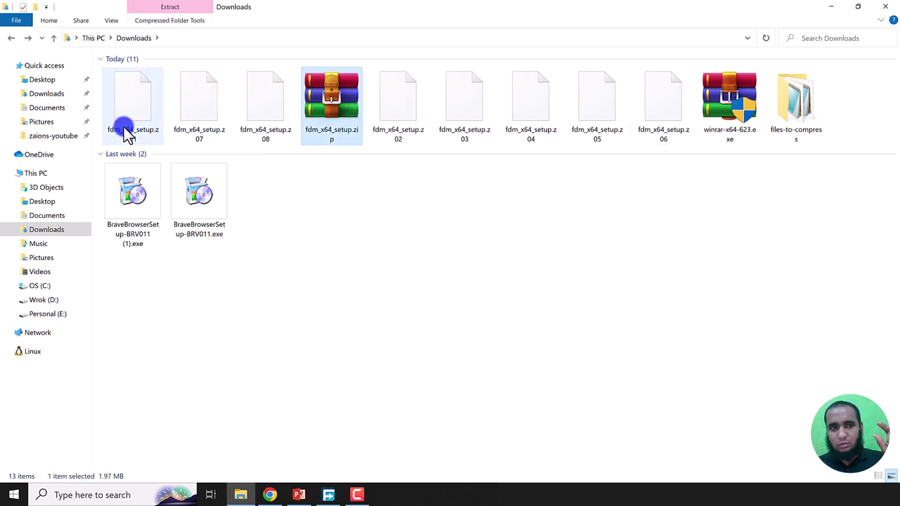
left_click(141, 146)
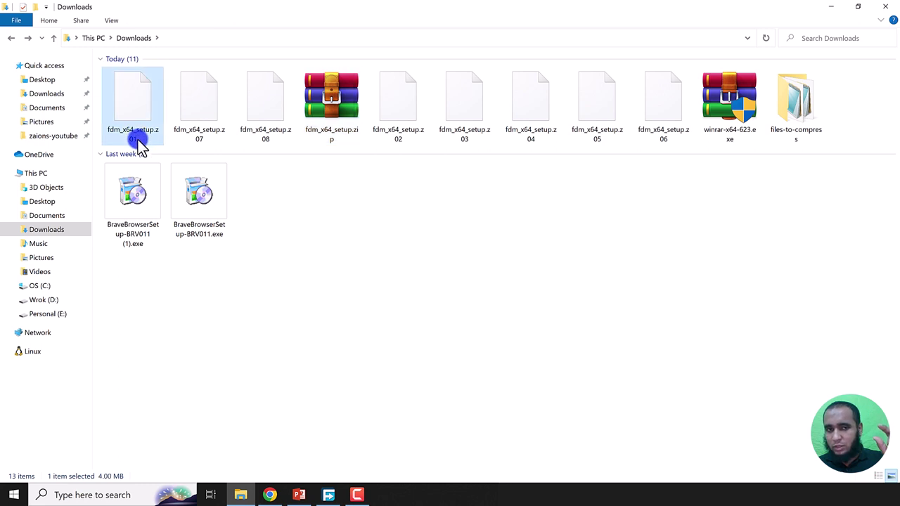
left_click(411, 137)
left_click(455, 128)
left_click(527, 130)
left_click(606, 126)
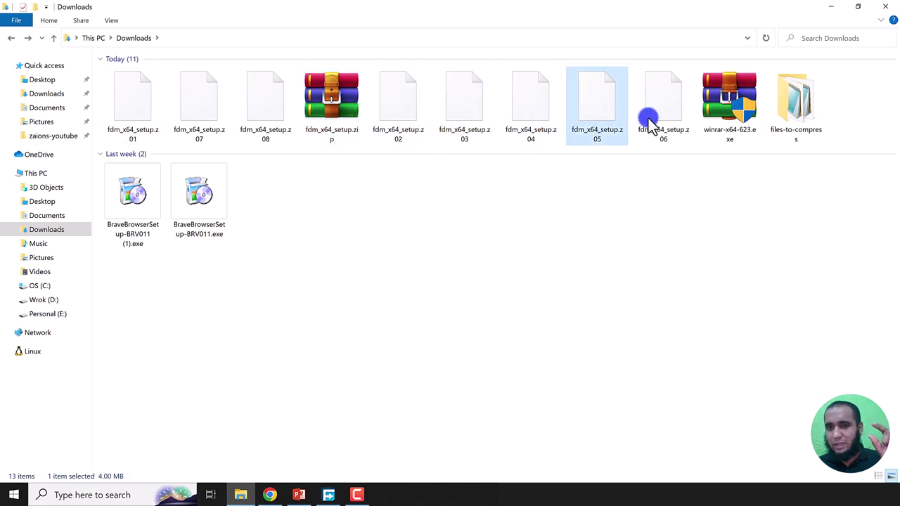
left_click(631, 123)
left_click(256, 115)
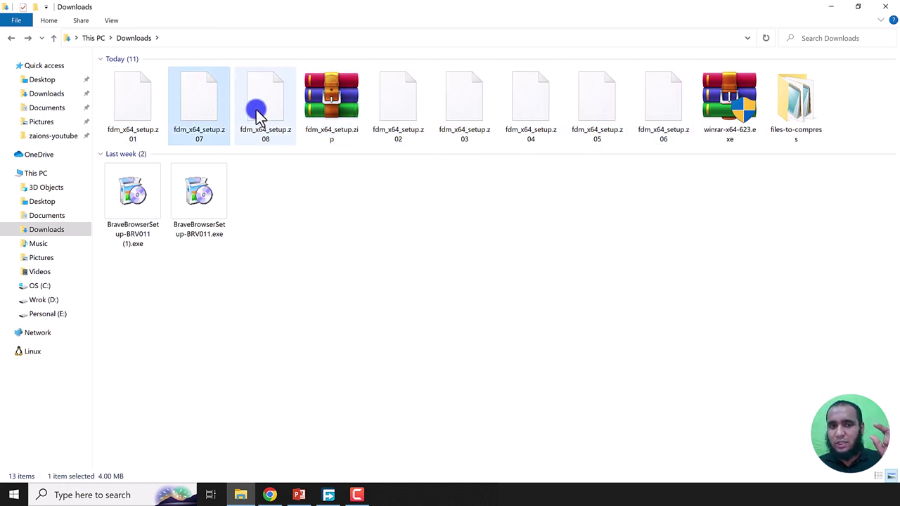
left_click(195, 114)
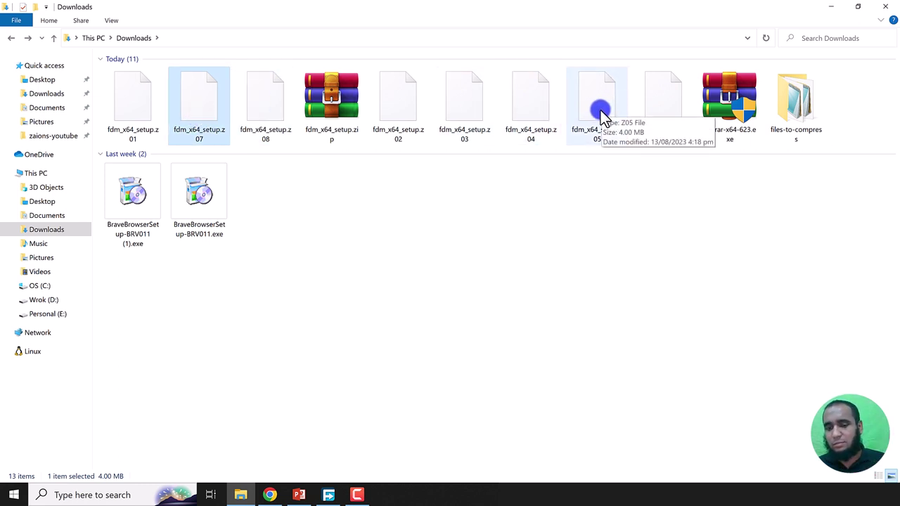
left_click(338, 101)
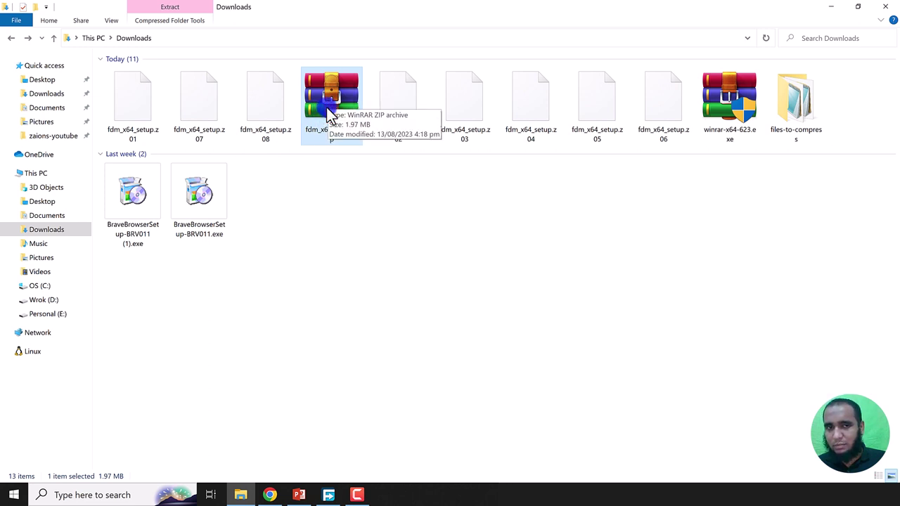
Step: Extract fdm_x64_setup.zip here to restore fdm_x64_setup.exe in Downloads
right_click(338, 93)
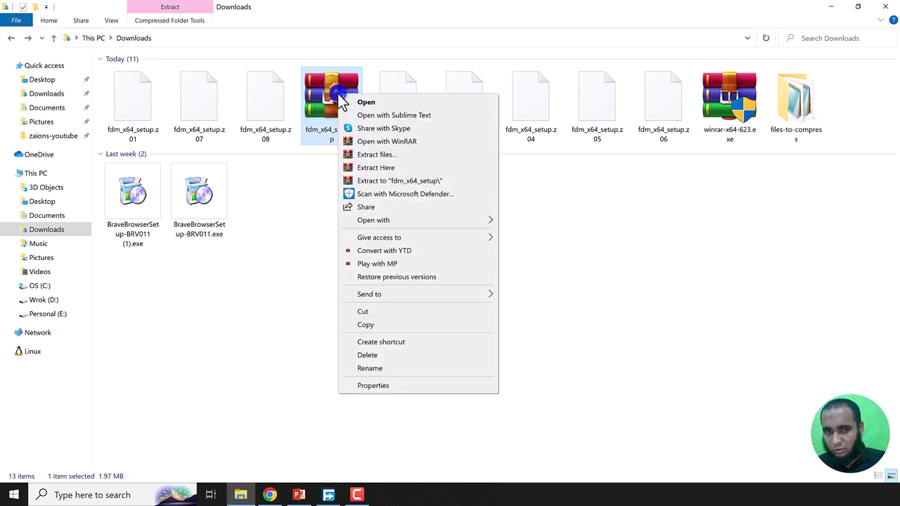
left_click(400, 169)
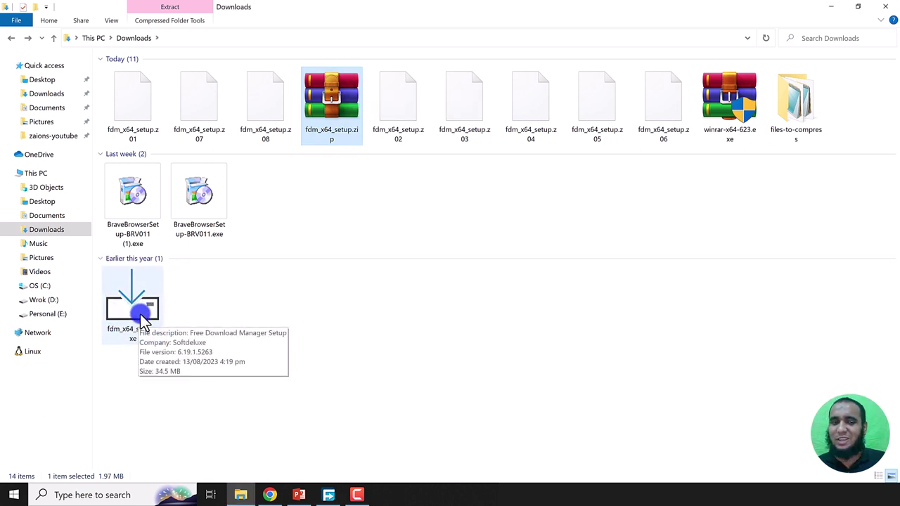
left_click(143, 320)
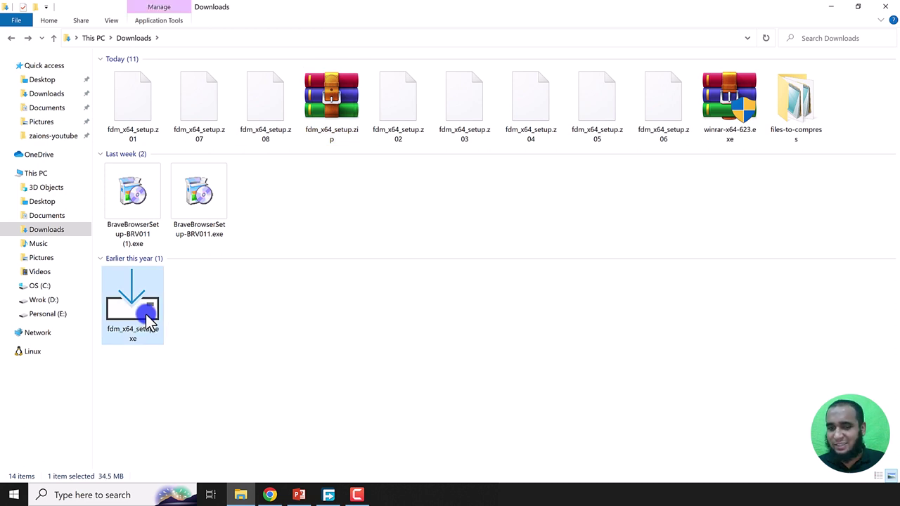
Step: Delete the extracted fdm_x64_setup.exe, leaving only the nine archive parts
left_click(129, 104)
left_click(644, 118, "shift")
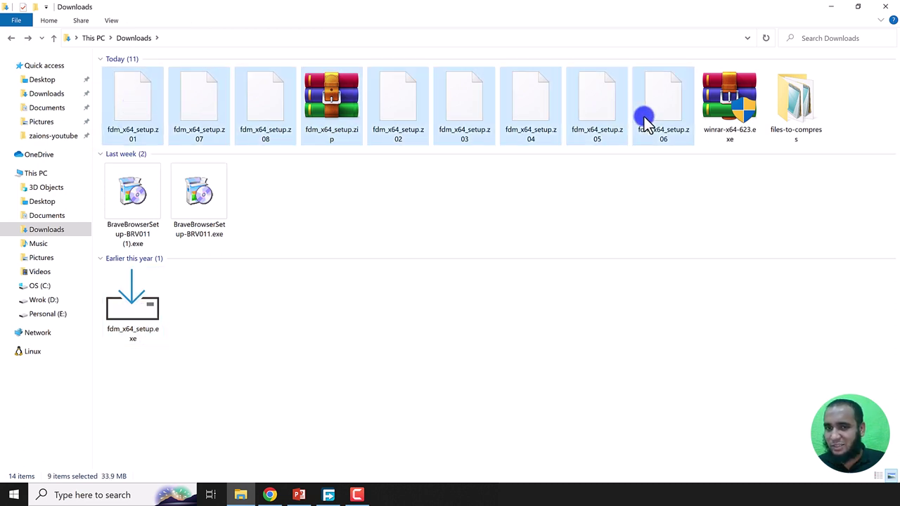
left_click(303, 277)
left_click(133, 308)
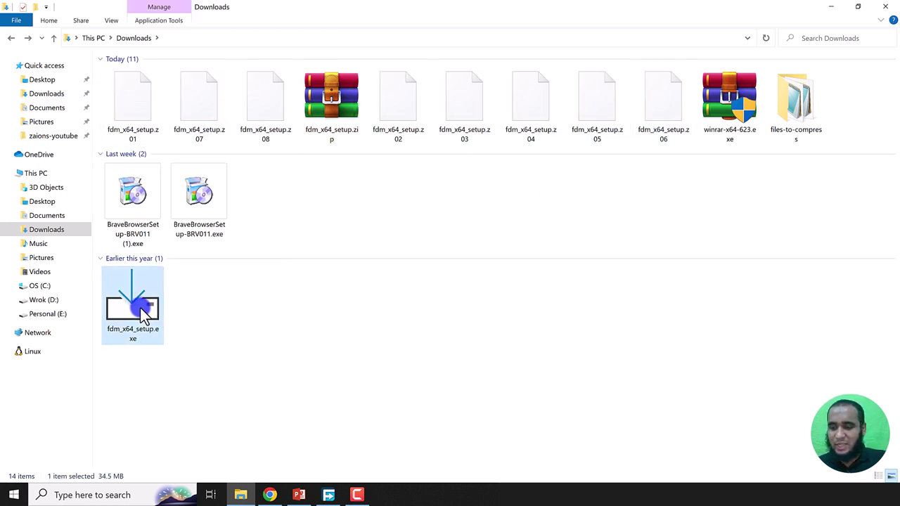
key("Delete")
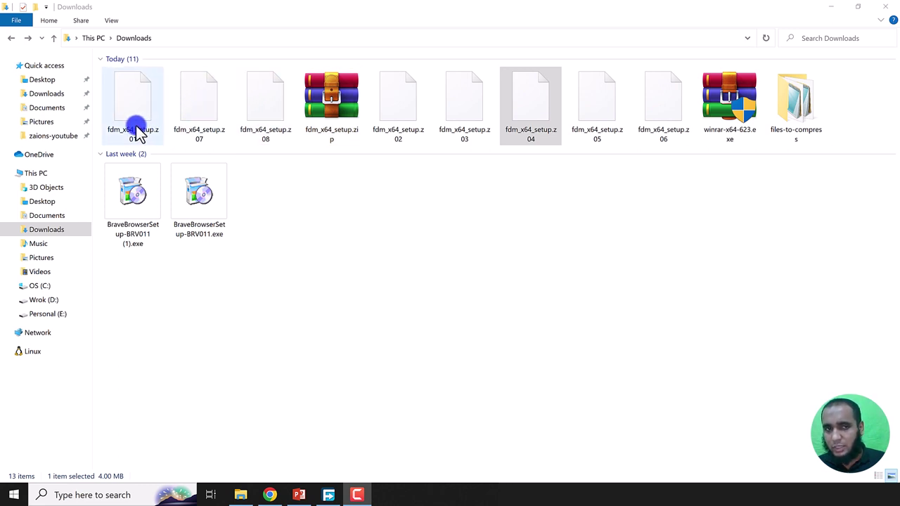
Step: Select fdm_x64_setup.zip and volume z01 in turn
left_click(333, 116)
left_click(138, 109)
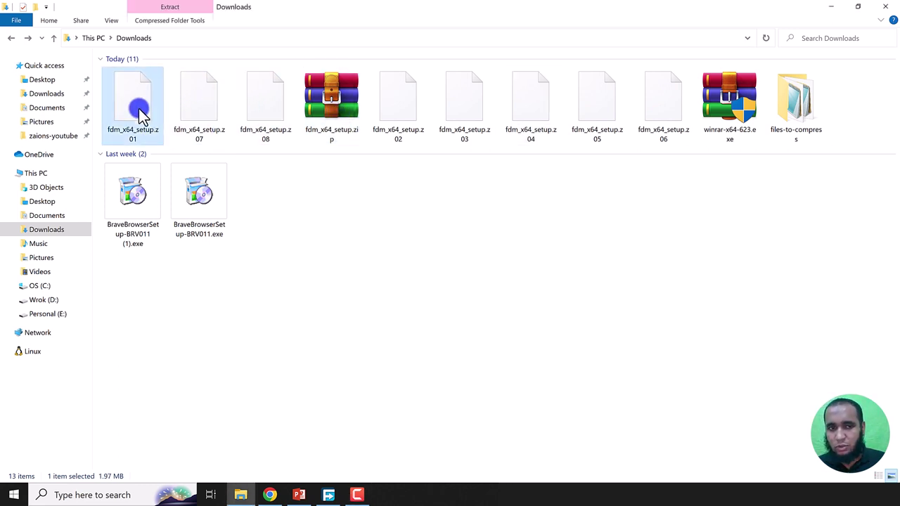
left_click(342, 109)
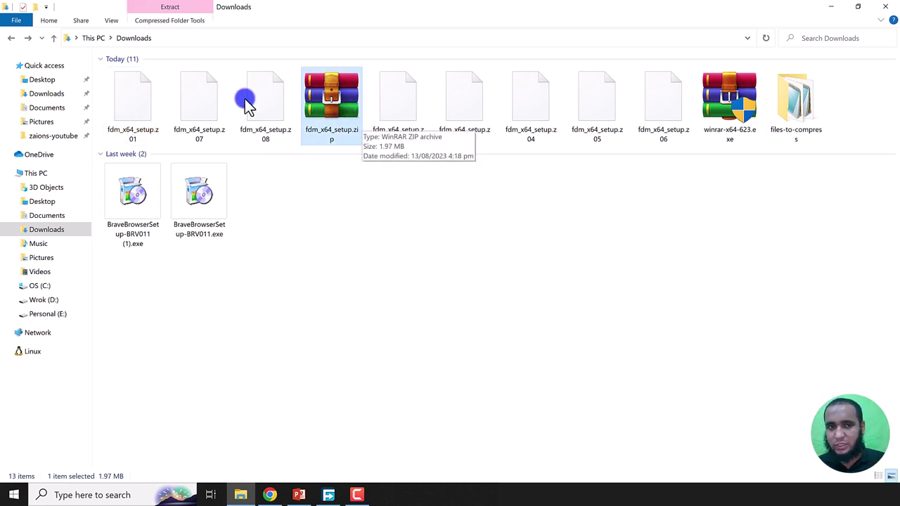
left_click(145, 109)
Step: Extract starting from volume z01, then close the corrupt-archive error report
right_click(142, 107)
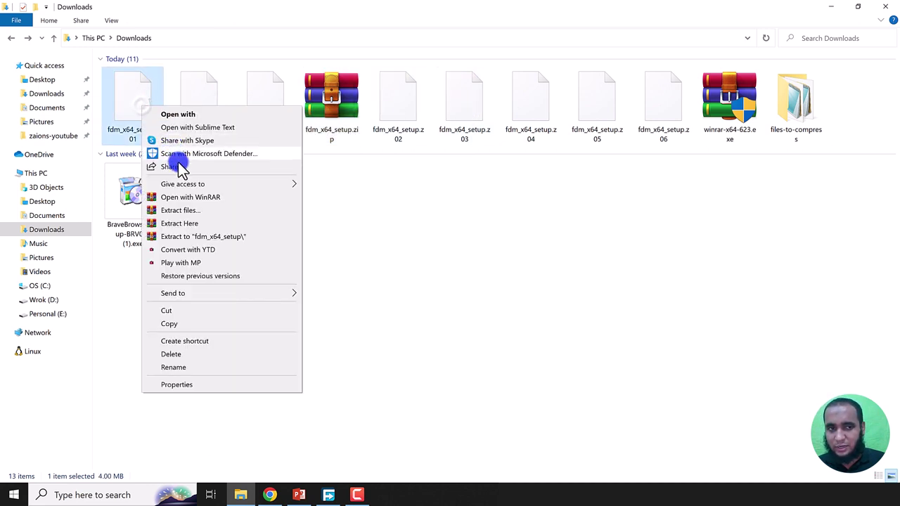
left_click(202, 223)
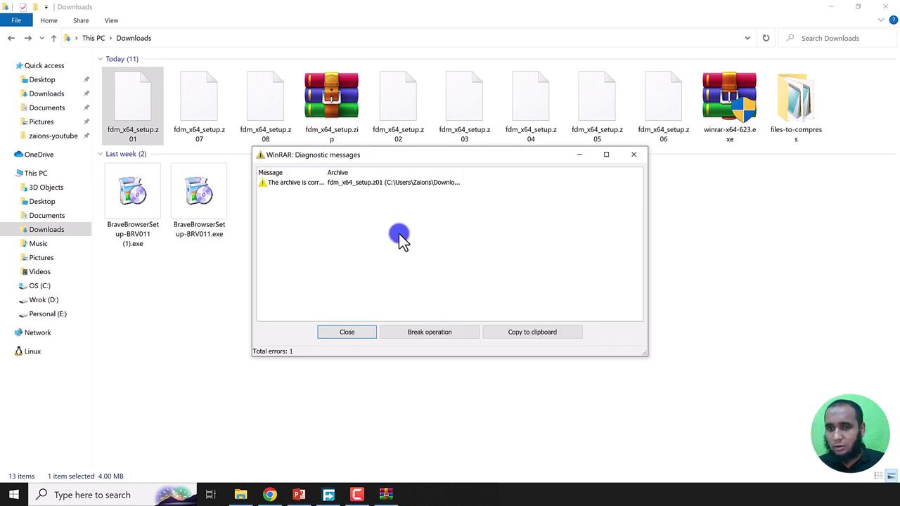
left_click(632, 154)
Step: Delete volume z08 and extract fdm_x64_setup.zip into Downloads again
left_click(260, 106)
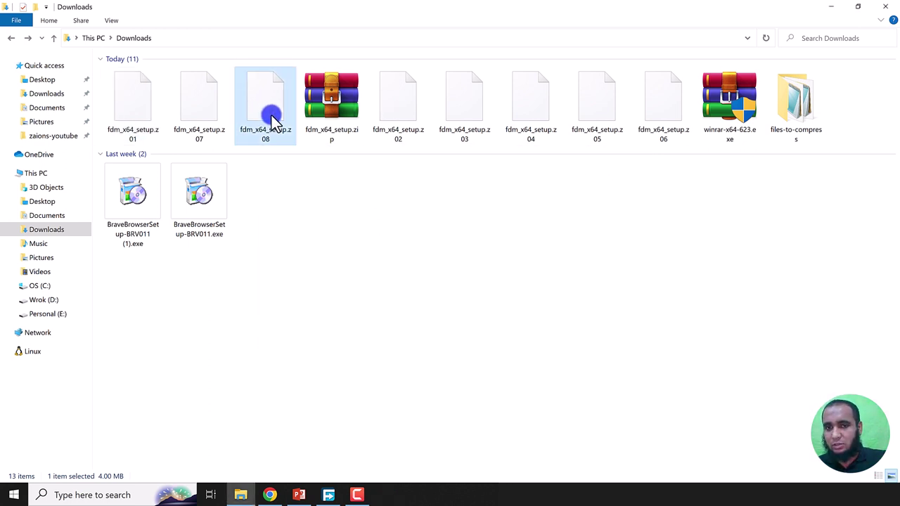
key("Delete")
right_click(265, 102)
left_click(305, 173)
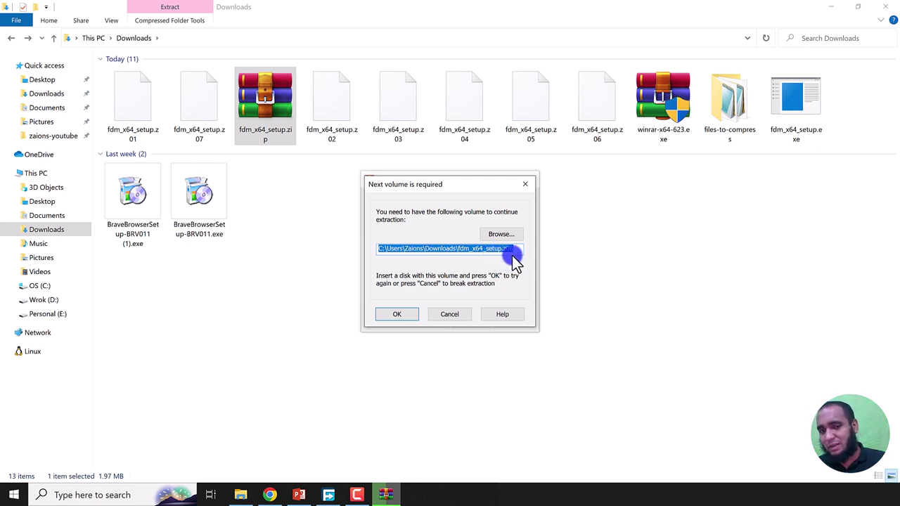
Step: Restore the missing last volume to finish extracting fdm_x64_setup.exe, then switch to PowerPoint
key("Escape")
left_click(636, 272)
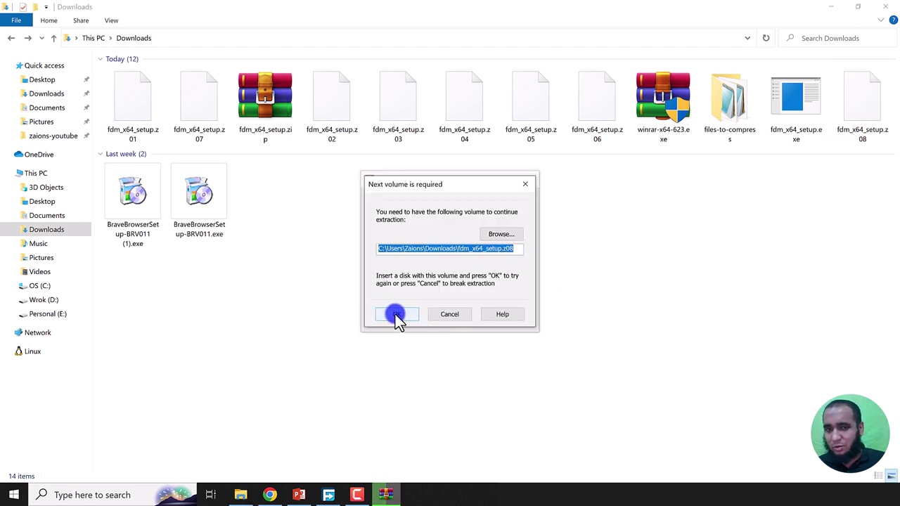
left_click(396, 314)
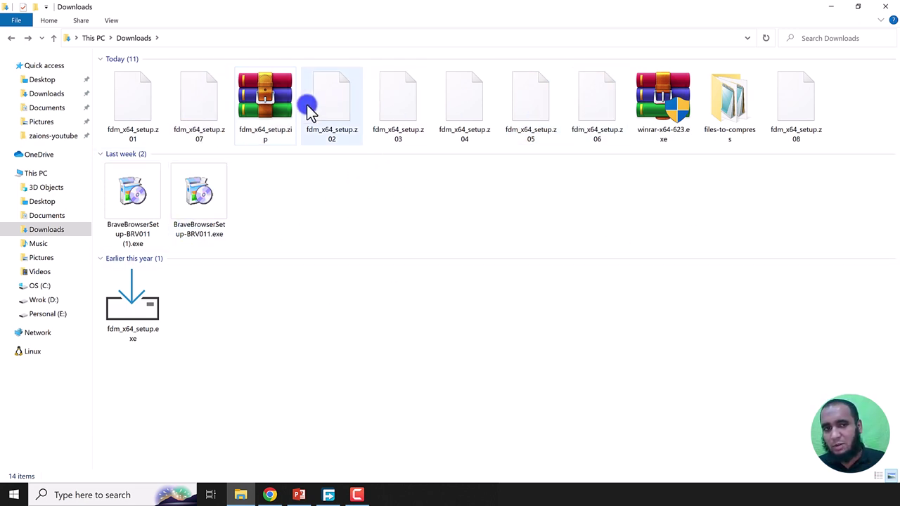
key("alt+Tab")
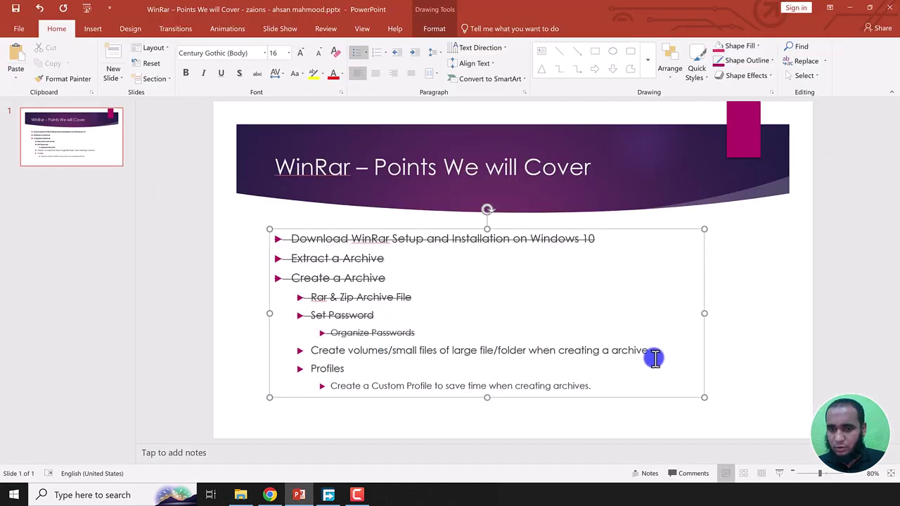
Step: Strike through the 'Create volumes/small files' bullet on the outline slide
left_click_drag(648, 352, 426, 360)
left_click_drag(340, 352, 311, 346)
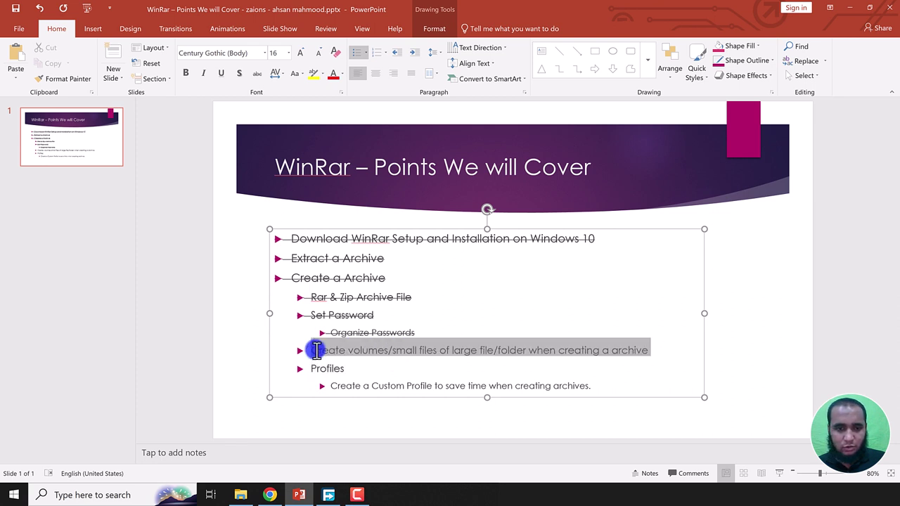
left_click(243, 73)
left_click(340, 386)
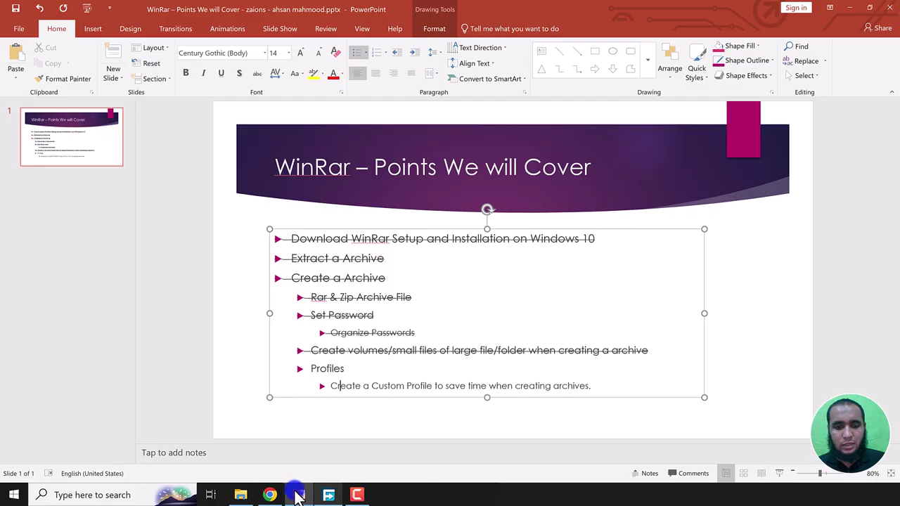
Step: Return to the Downloads folder and select the files-to-compress folder
left_click(298, 495)
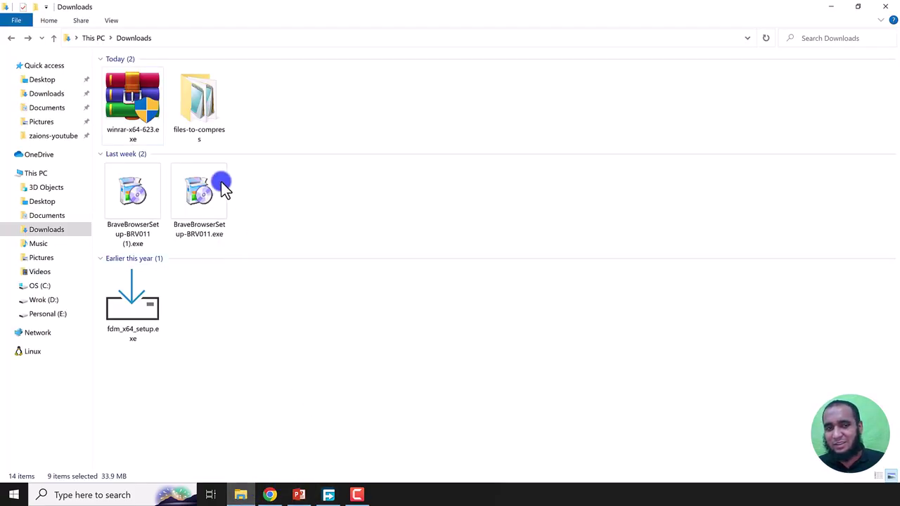
left_click(214, 118)
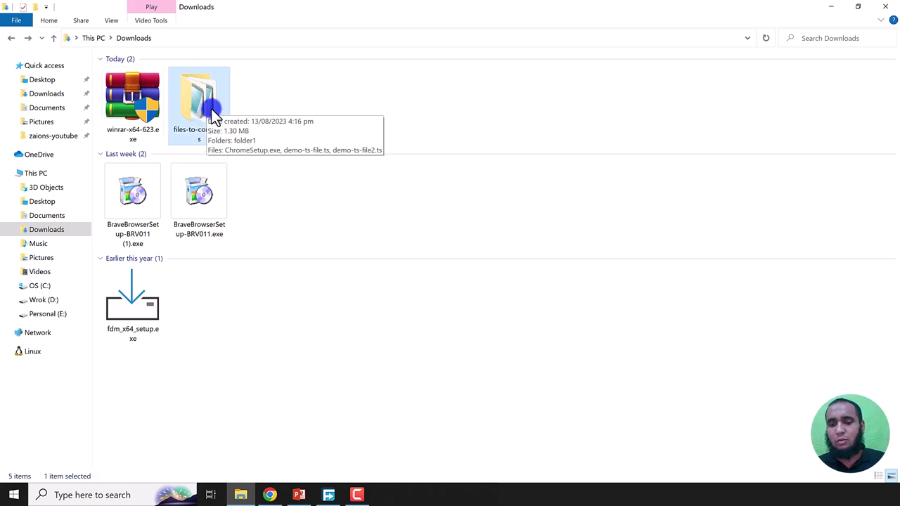
left_click(389, 91)
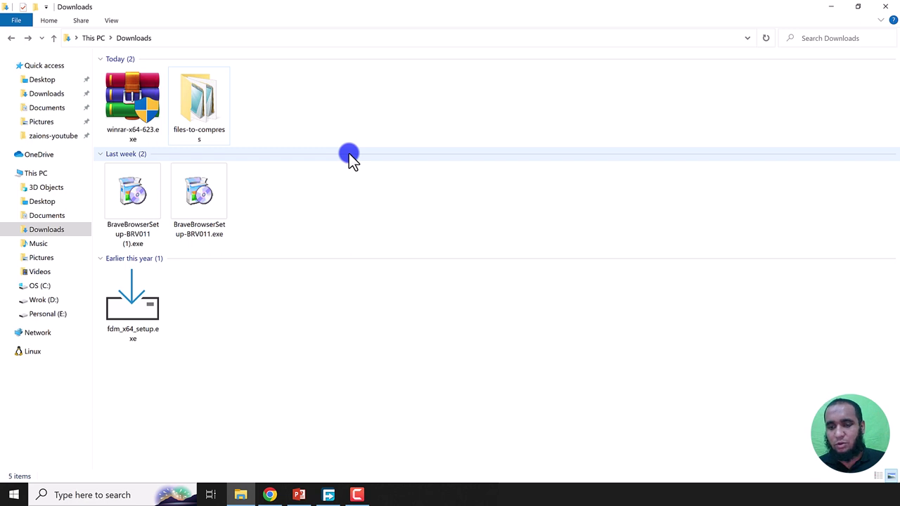
left_click(198, 104)
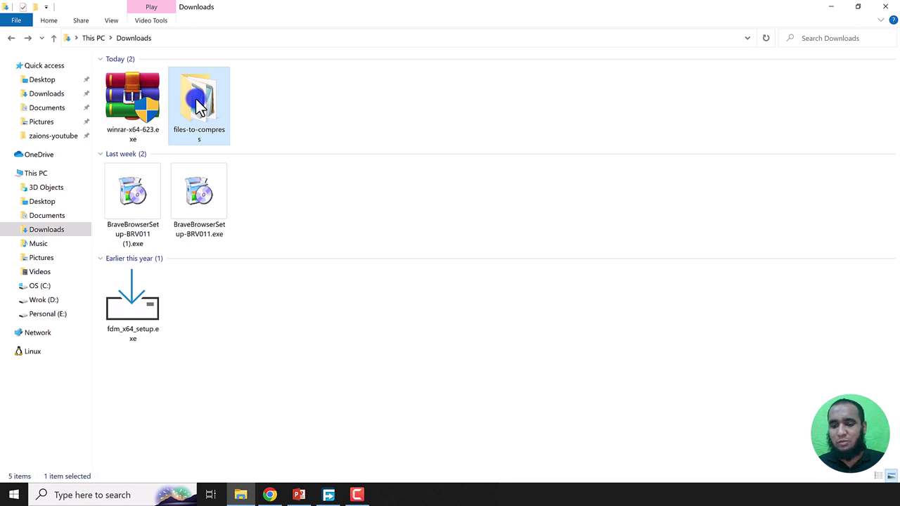
Step: Add files-to-compress to a ZIP archive with Best compression, deleting the originals afterwards
right_click(189, 82)
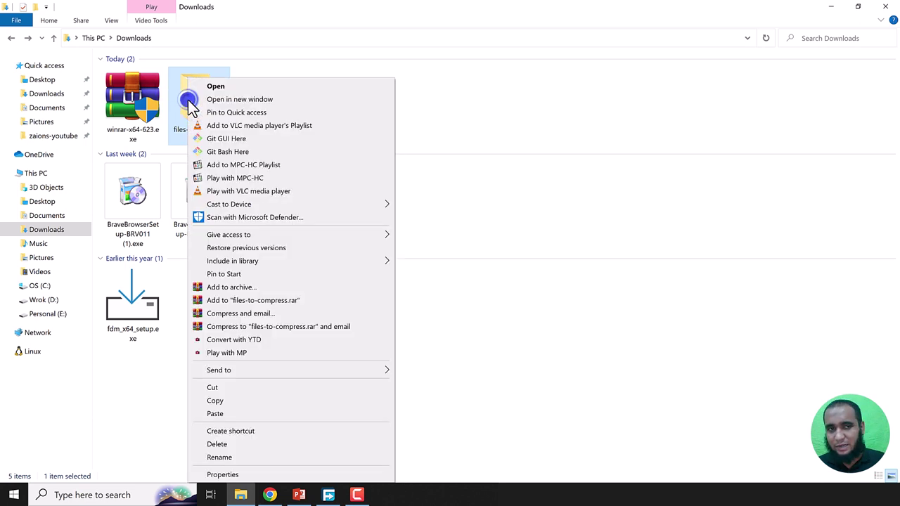
left_click(243, 287)
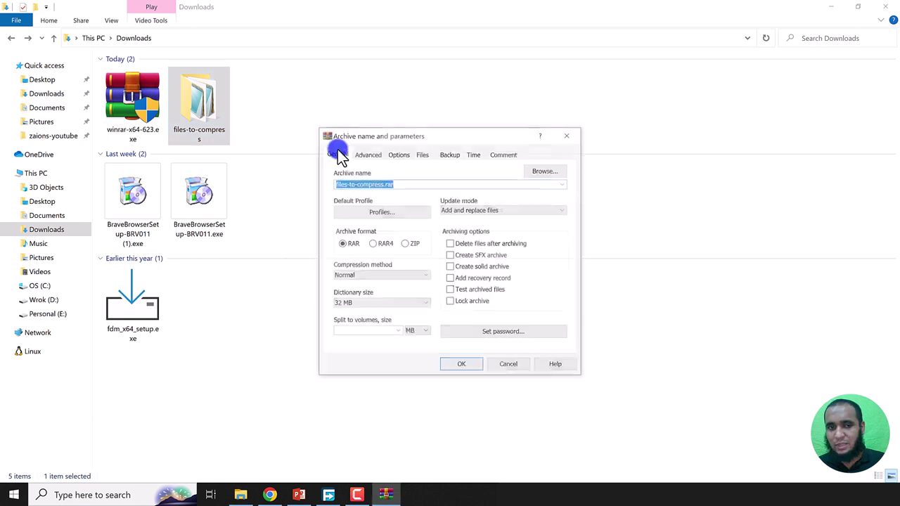
left_click(414, 244)
left_click(507, 253)
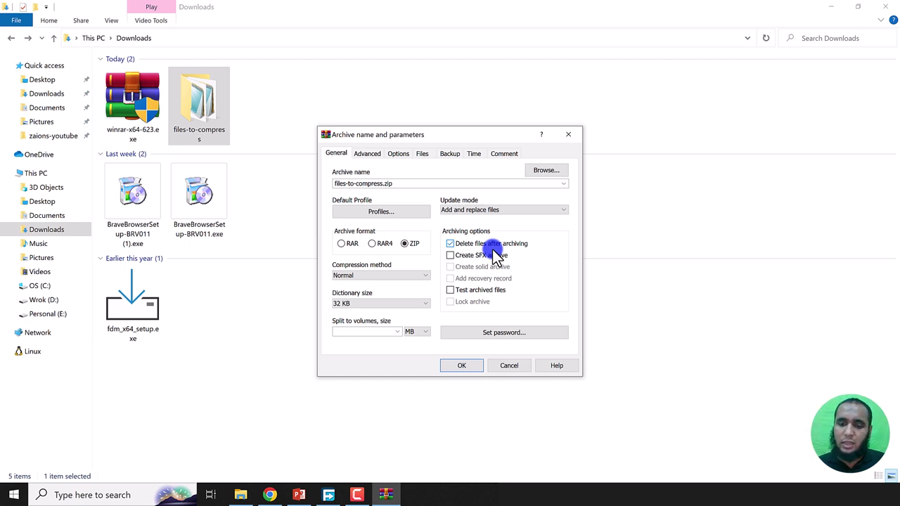
left_click(422, 275)
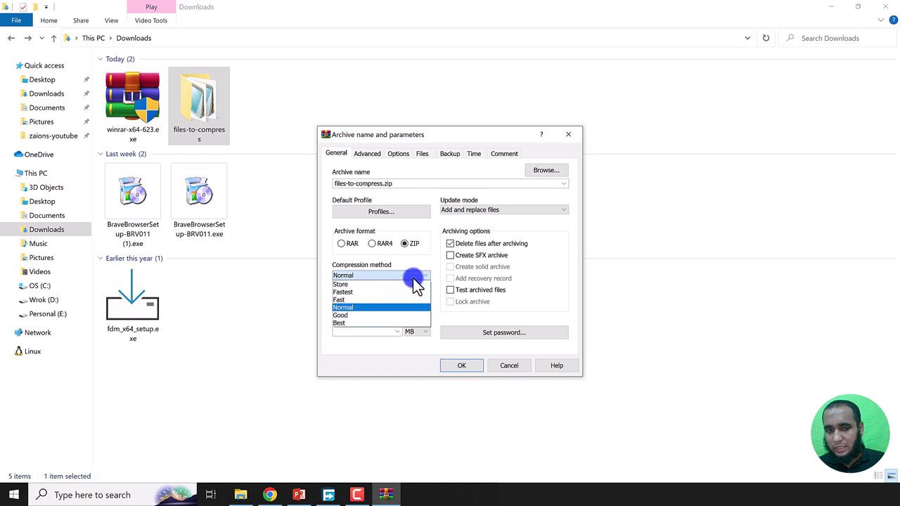
left_click(362, 319)
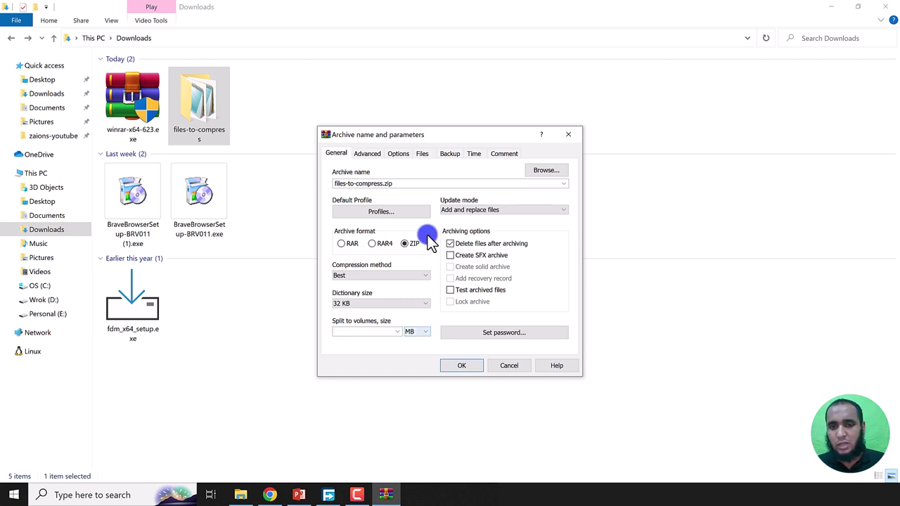
left_click(498, 333)
Step: Unlock saved passwords with the master password and apply the stored password to the ZIP
left_click(530, 220)
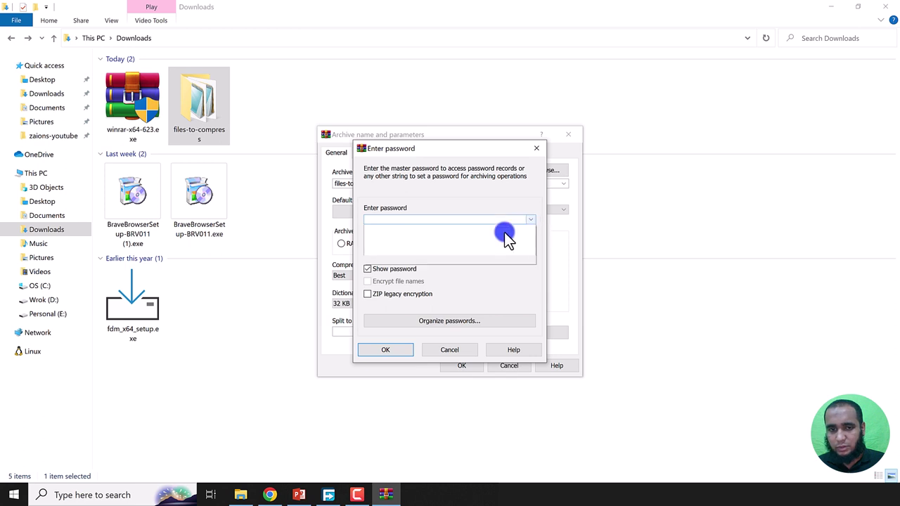
left_click(438, 286)
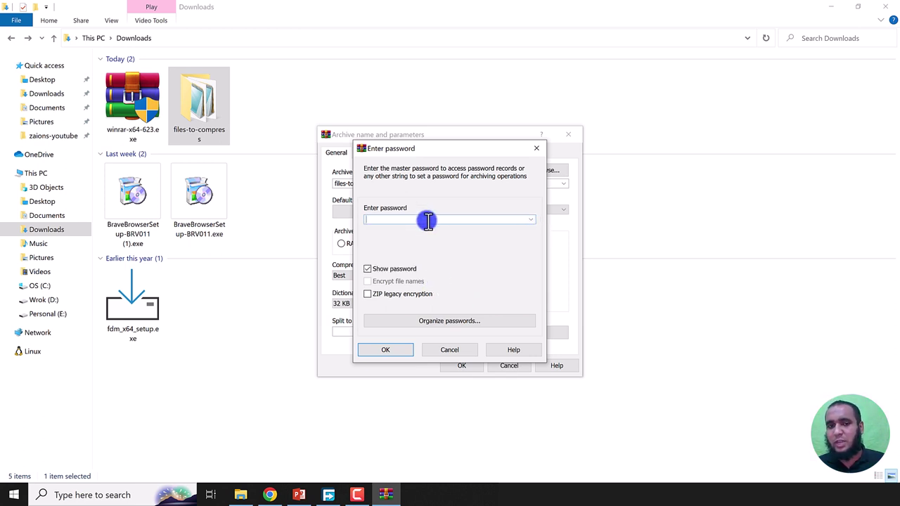
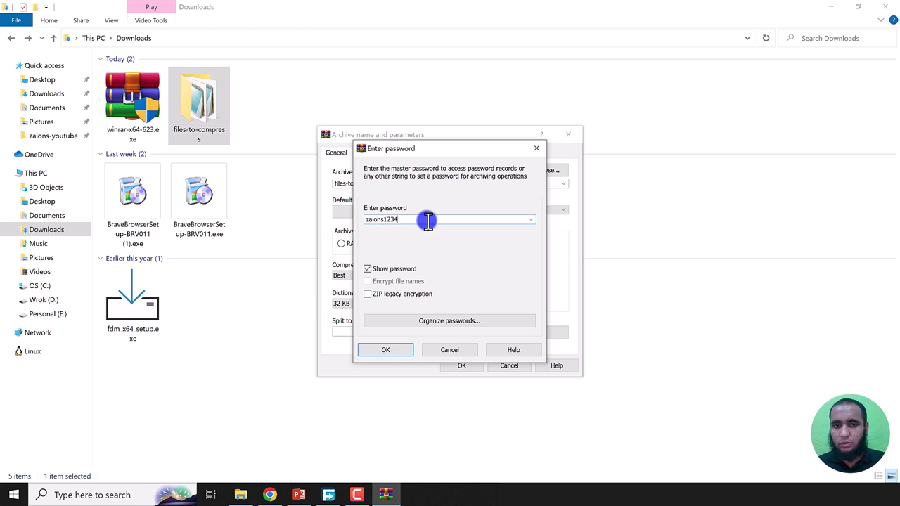
key("Return")
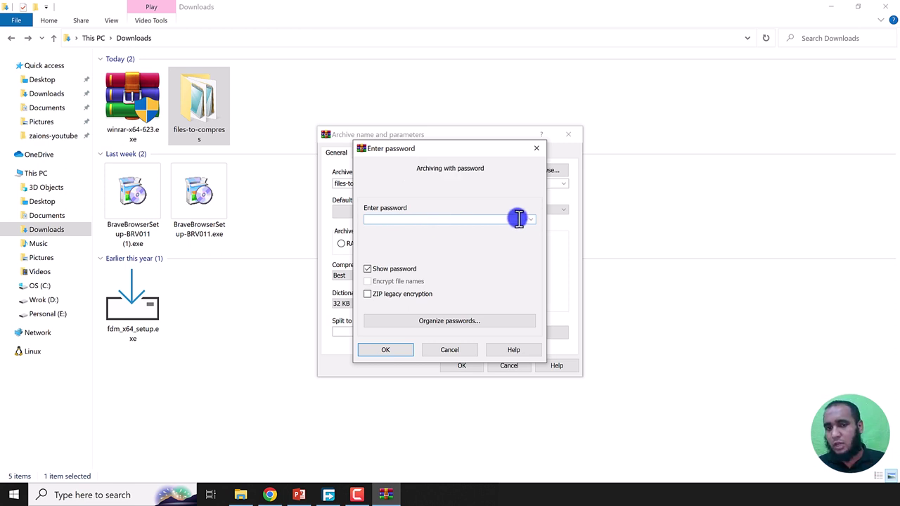
left_click(532, 220)
left_click(420, 235)
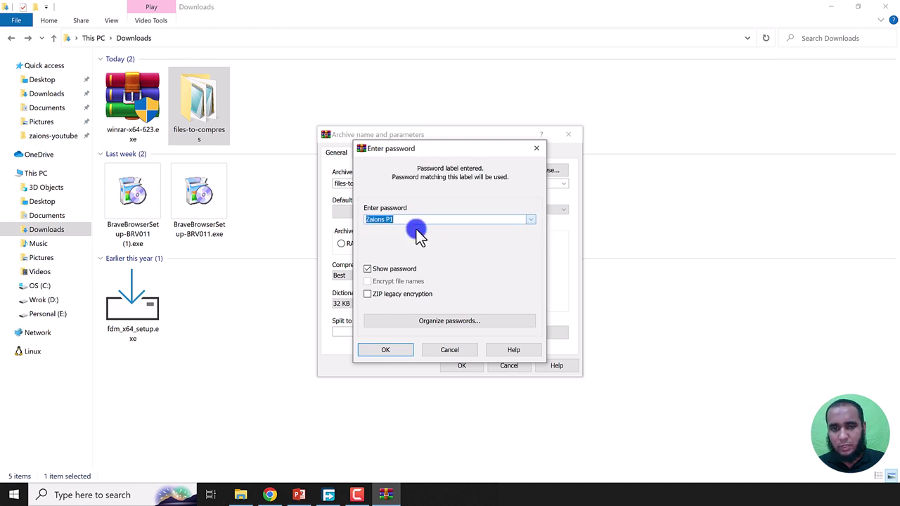
left_click(382, 347)
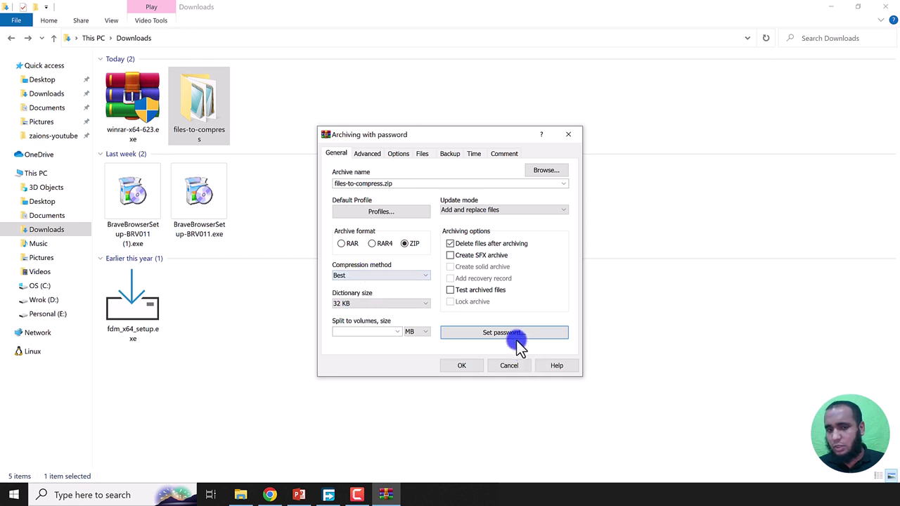
Step: Save these settings, password included, as 'Zaions Profile 1', default and in the context menu
left_click(365, 213)
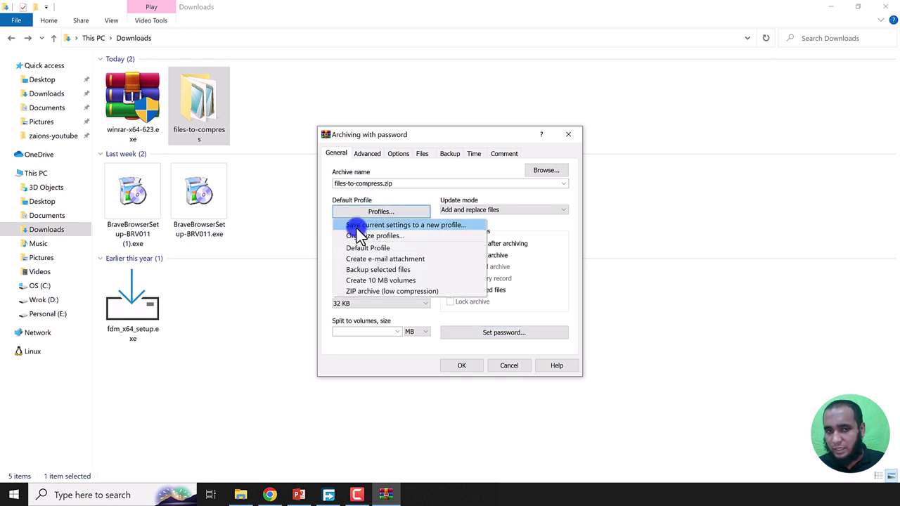
left_click(430, 228)
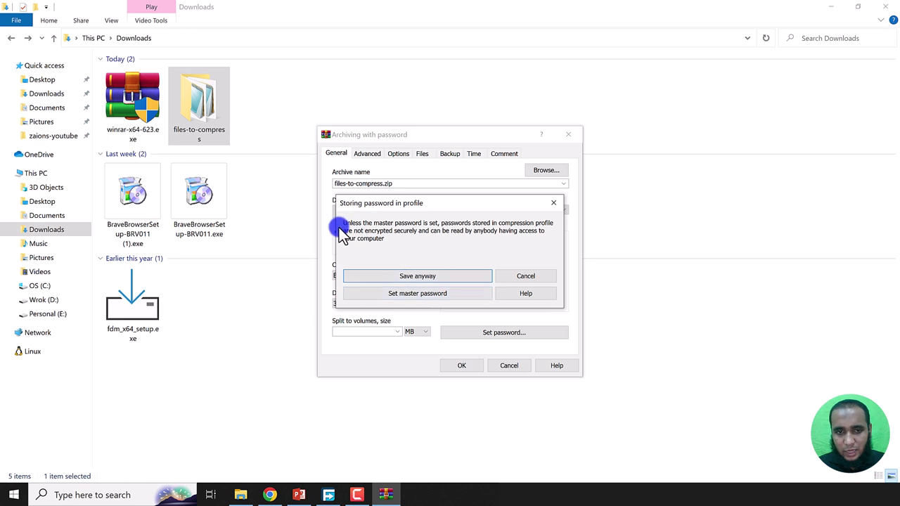
left_click(415, 276)
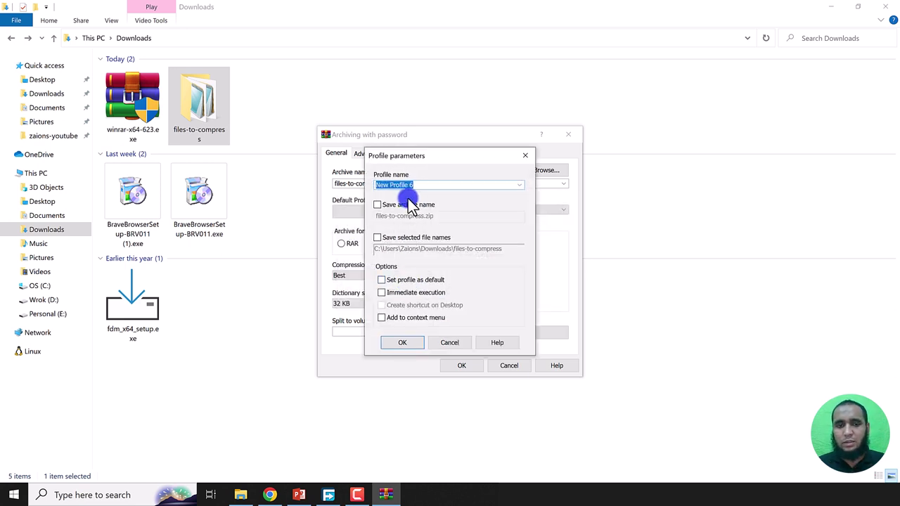
type("Zai")
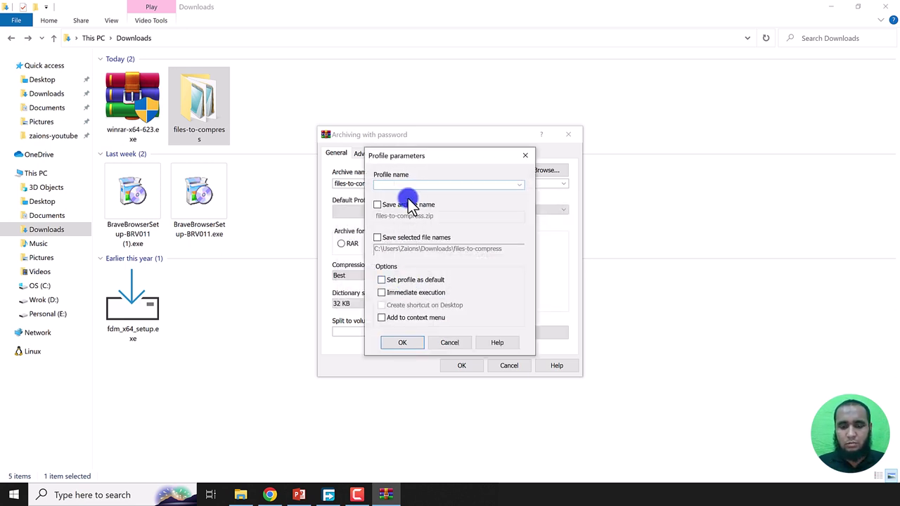
type("ons Profile 1")
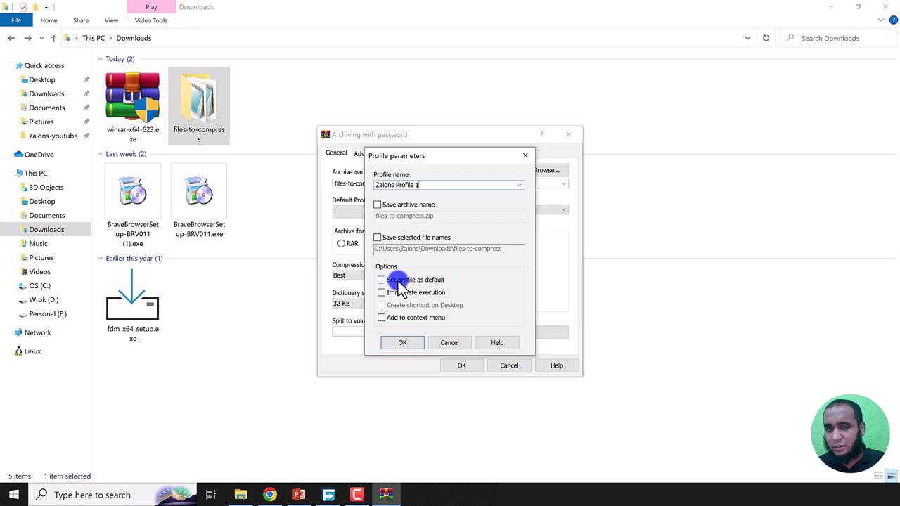
left_click(420, 281)
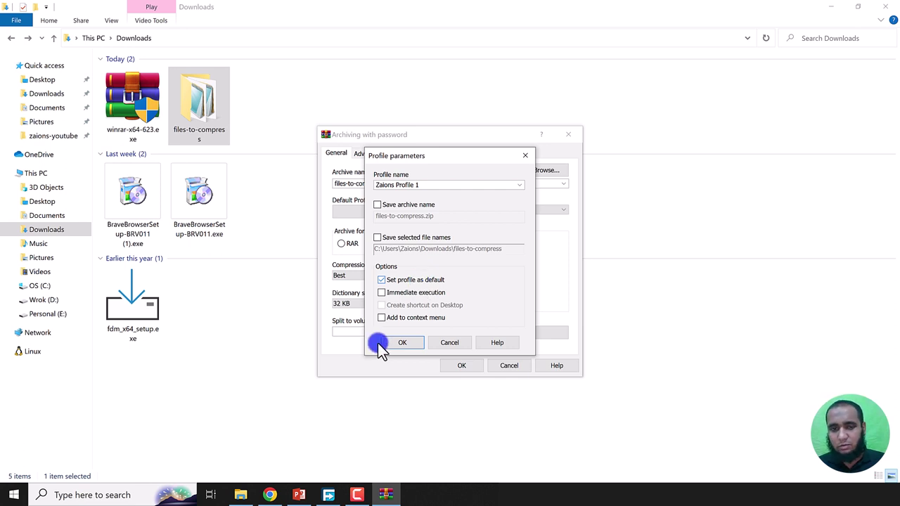
left_click(412, 318)
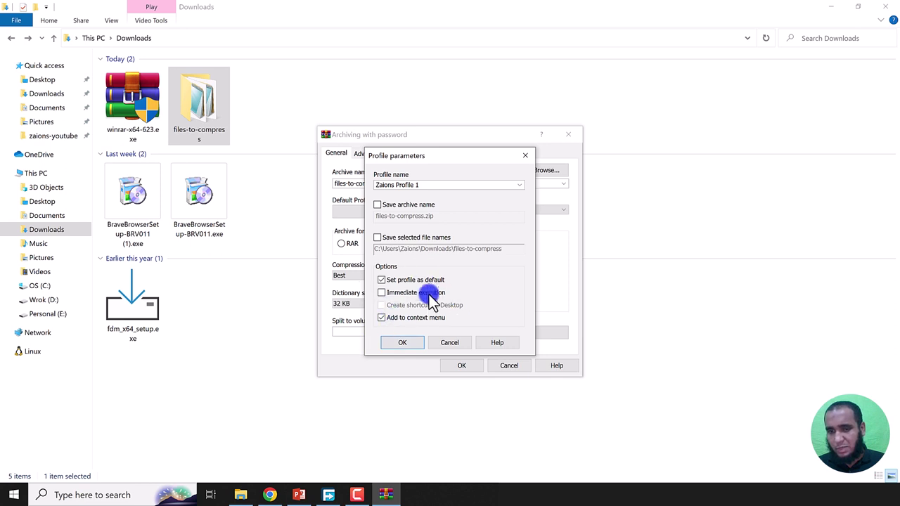
left_click(407, 344)
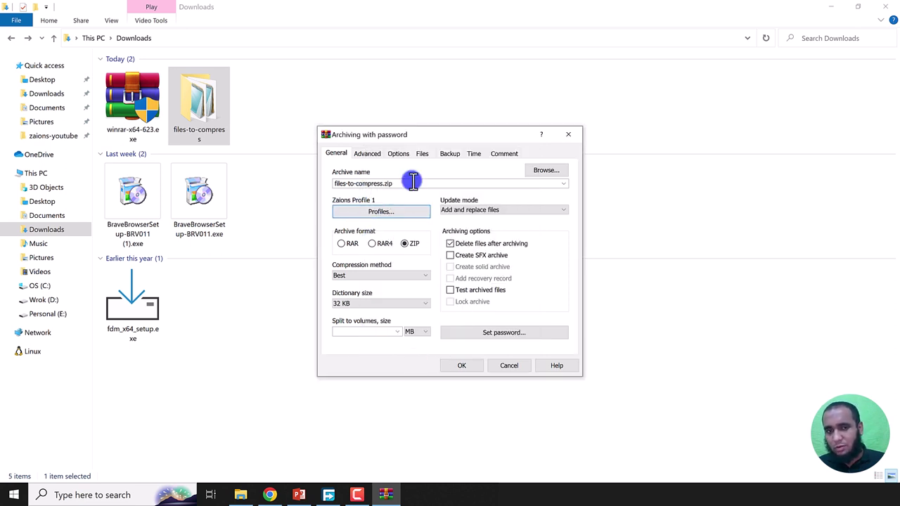
Step: Create the password-protected files-to-compress.zip and extract it into Downloads
left_click(464, 366)
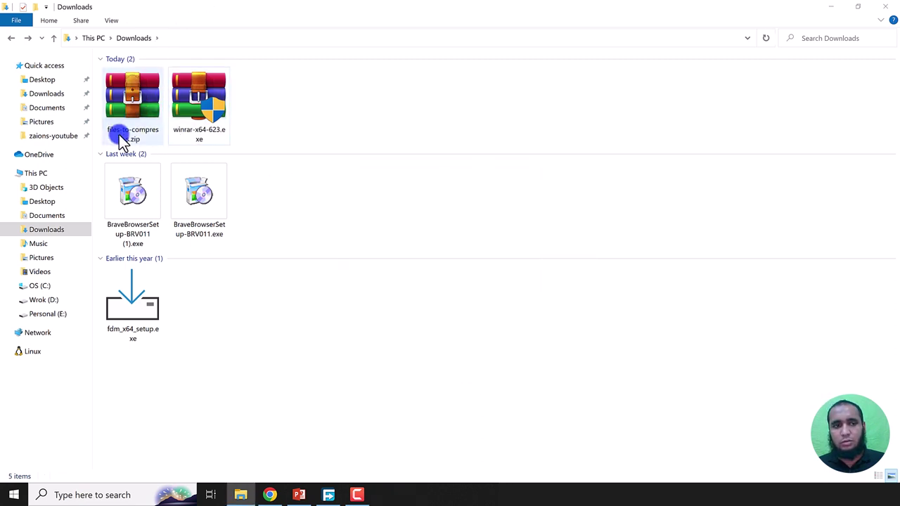
left_click(134, 111)
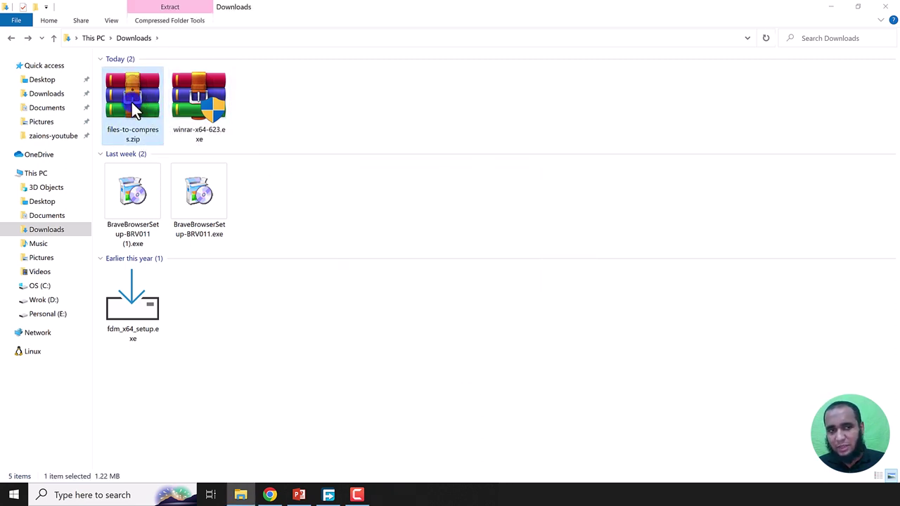
right_click(132, 102)
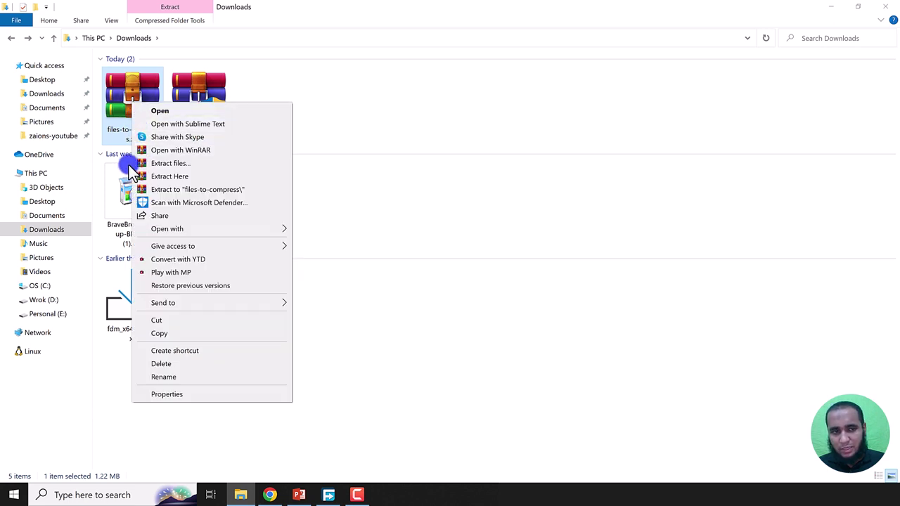
left_click(181, 178)
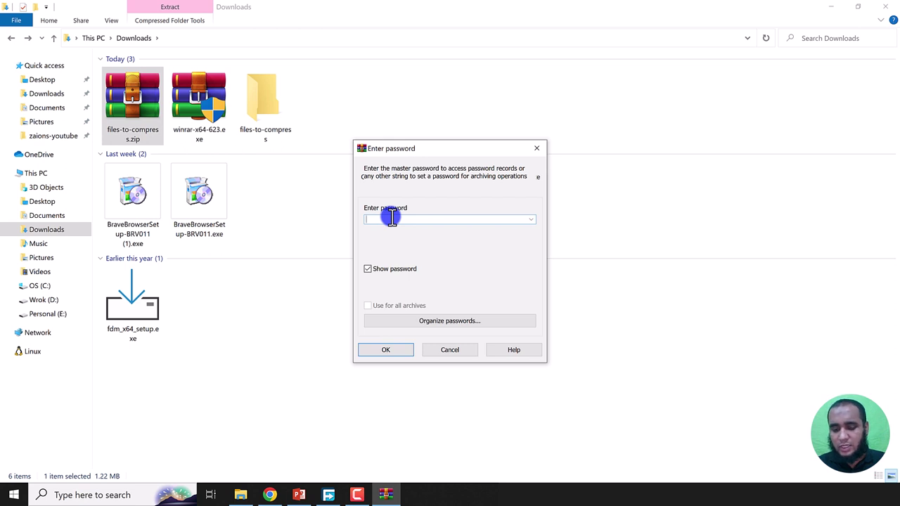
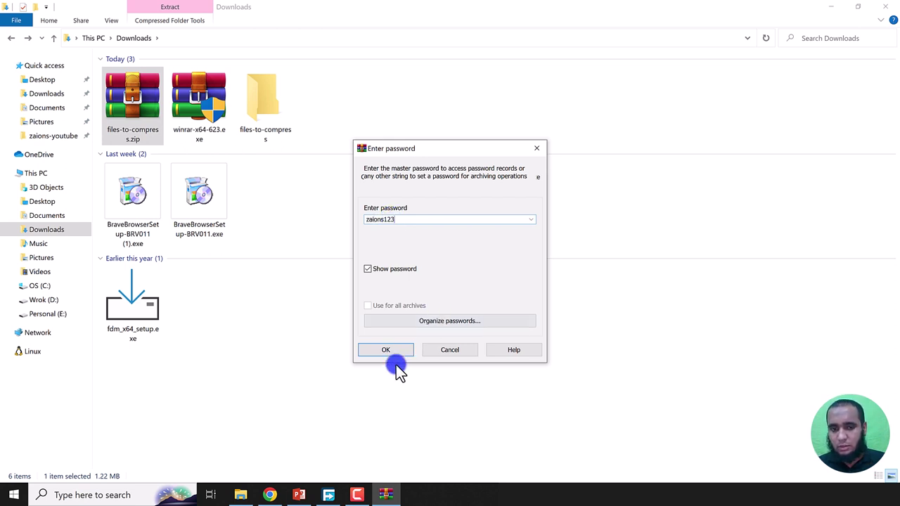
Step: Enter the archive password to finish extraction, then delete the zip
left_click(395, 353)
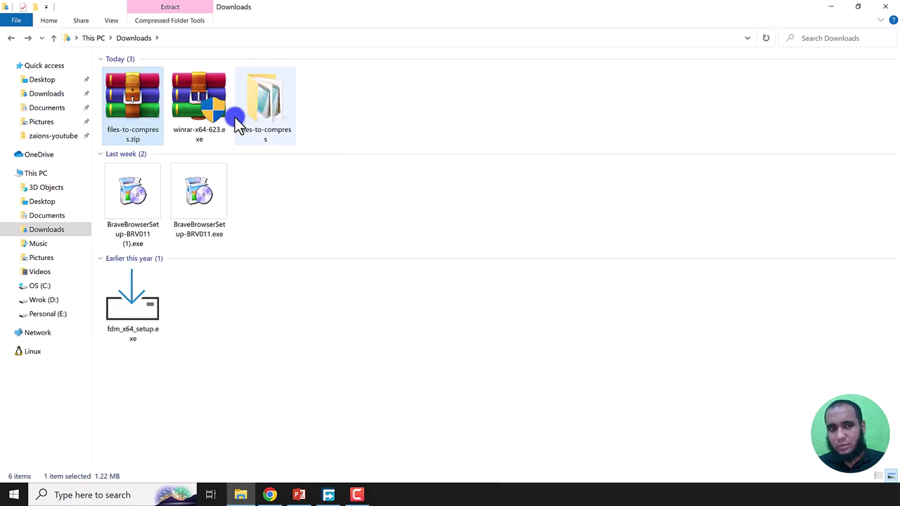
key("Delete")
left_click(197, 106)
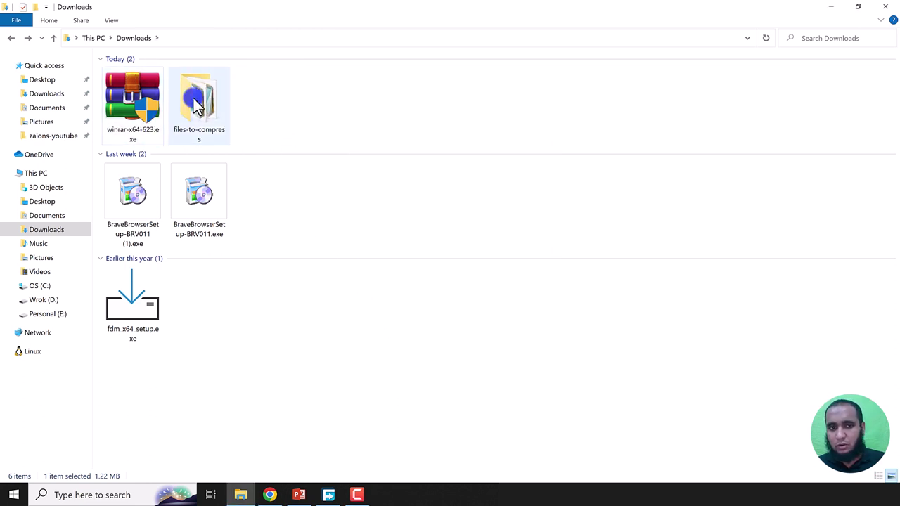
Step: Archive the files-to-compress folder via the 'Zaions Profile 1' context-menu entry
right_click(197, 106)
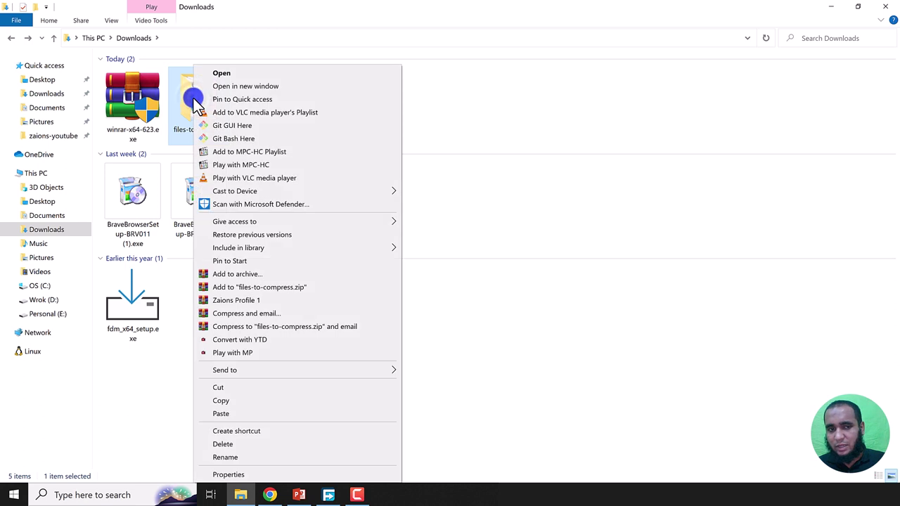
left_click(239, 300)
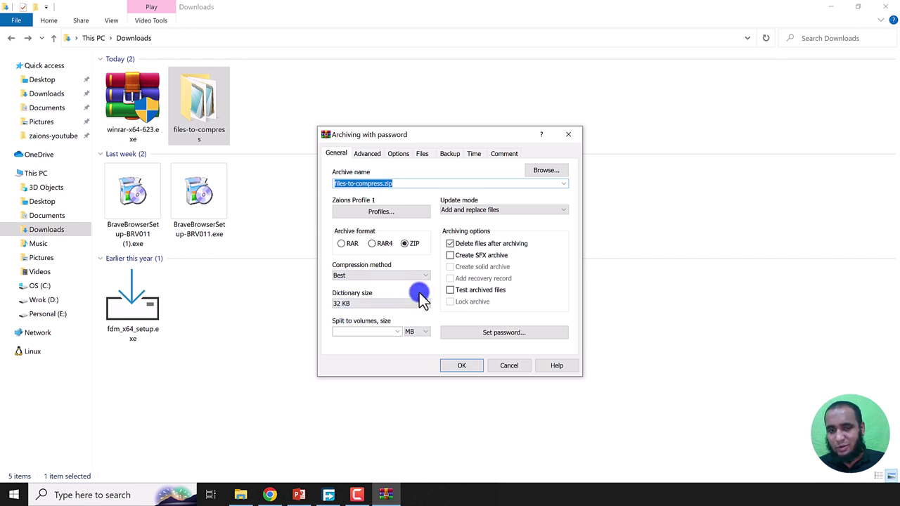
left_click(467, 370)
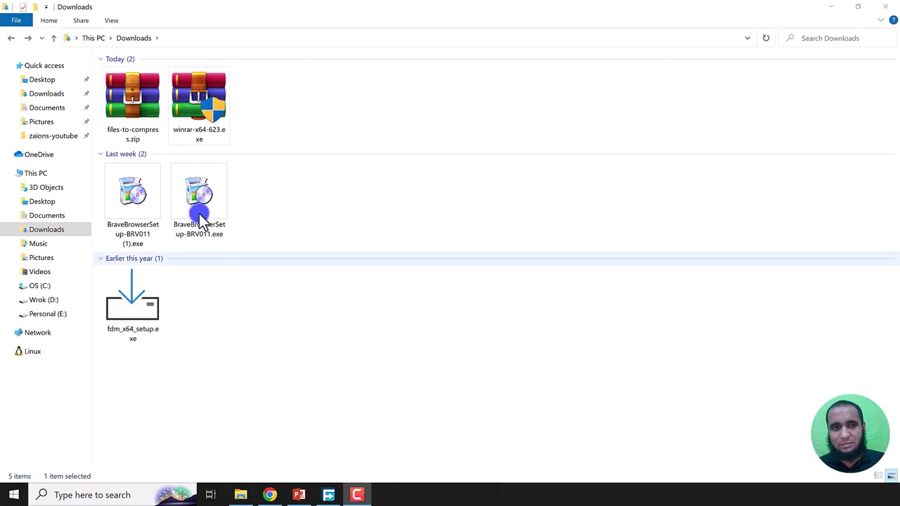
left_click(125, 116)
right_click(138, 132)
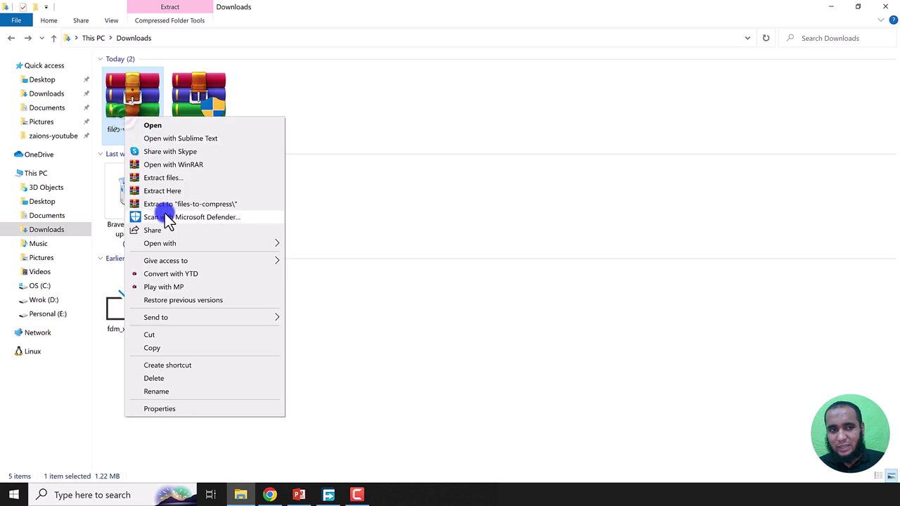
left_click(165, 190)
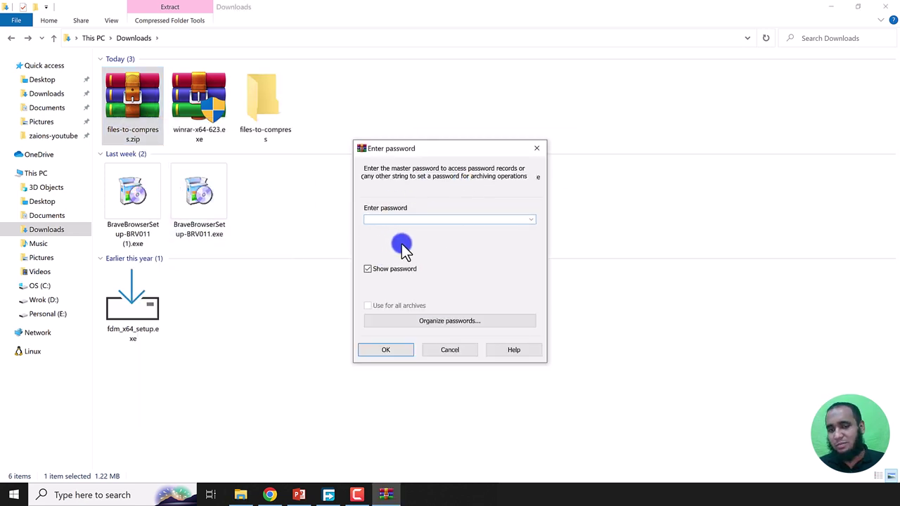
left_click(457, 349)
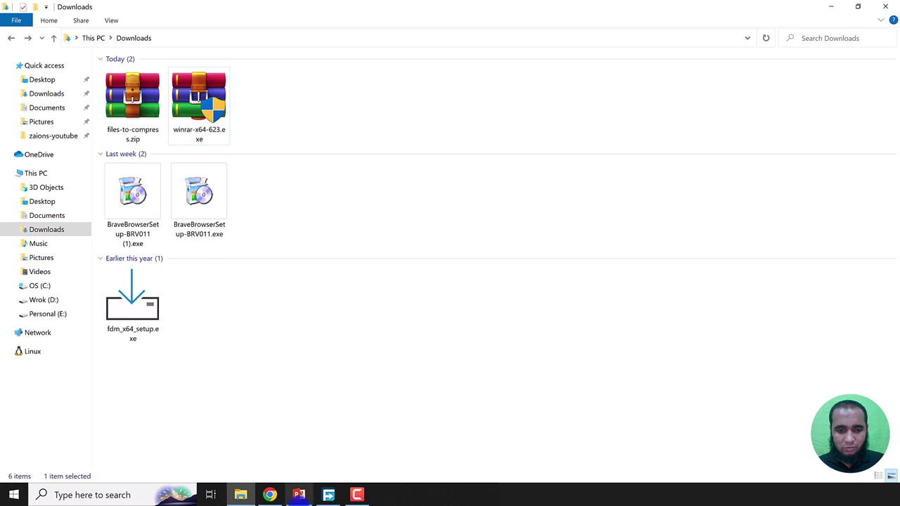
left_click(299, 495)
Step: Strike through the Profiles bullet and its custom-profile sub-point, then minimize the presentation
left_click_drag(594, 386, 311, 368)
left_click(259, 75)
left_click(745, 340)
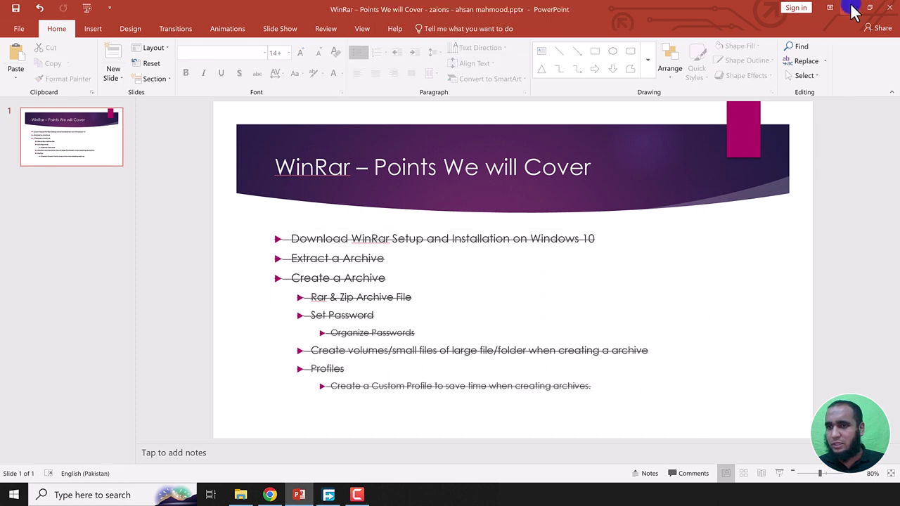
left_click(848, 8)
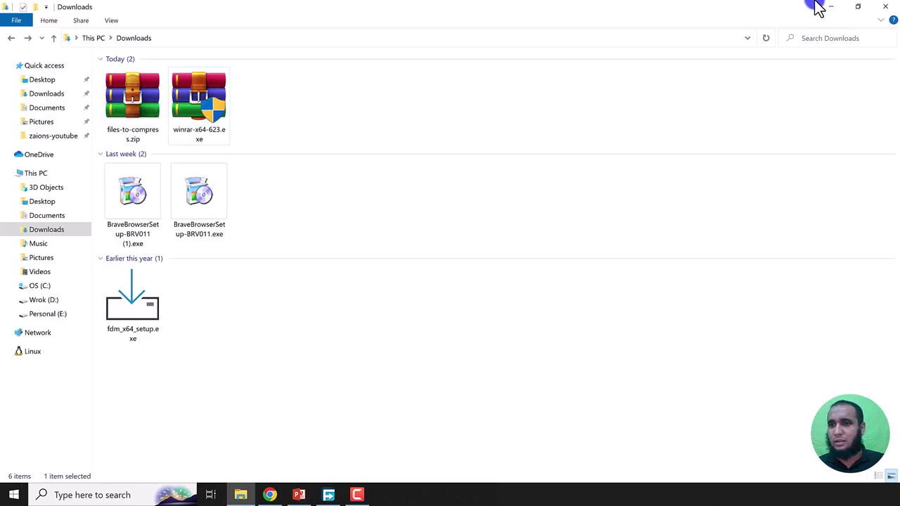
Step: Close the WinRAR download tab and set WinRar's Done cell D5 to Yes
left_click(830, 7)
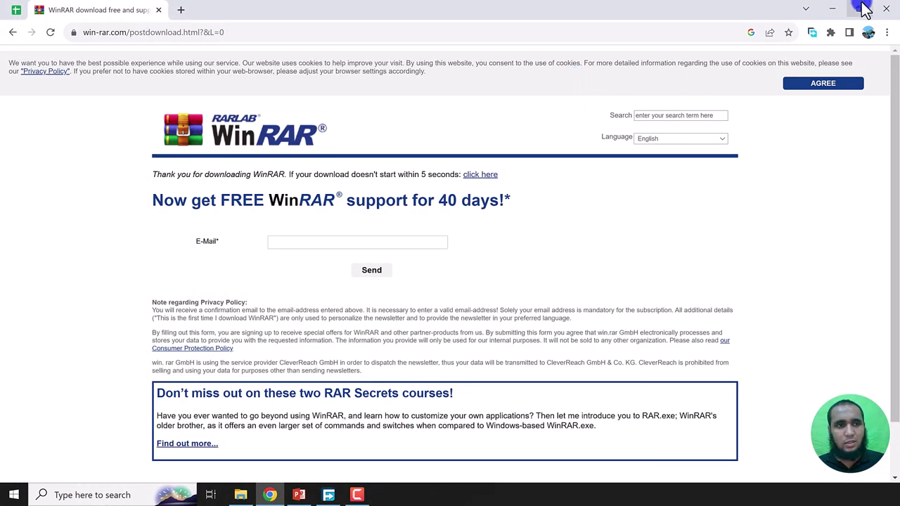
key("ctrl+w")
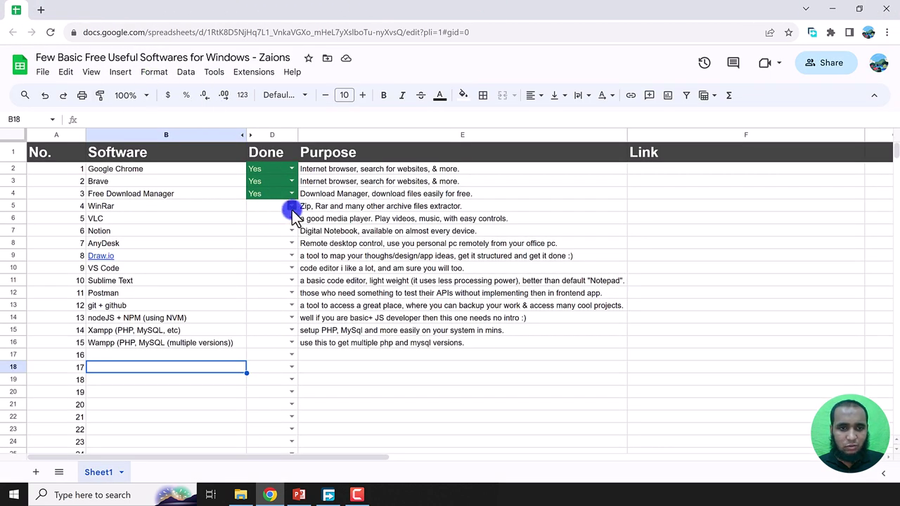
left_click(291, 205)
left_click(266, 222)
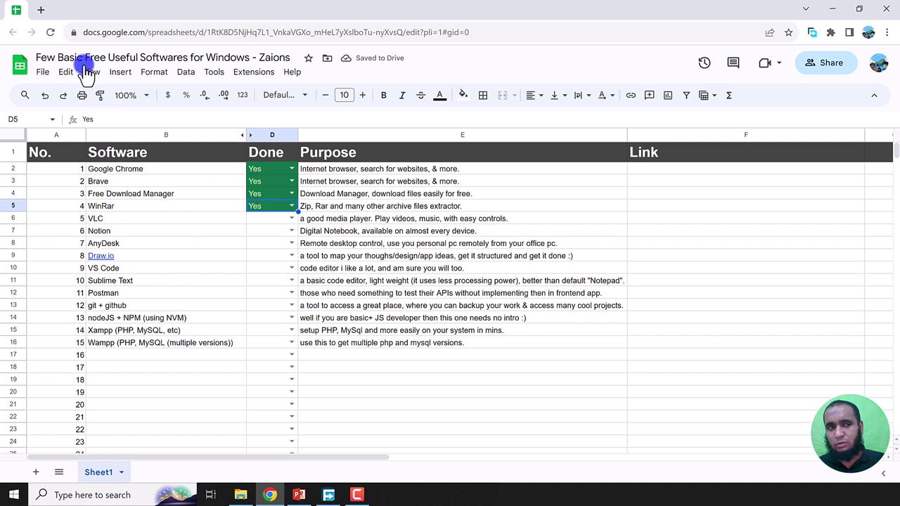
Step: Remove the winrar download from Free Download Manager and close it, leaving the desktop showing
left_click(41, 11)
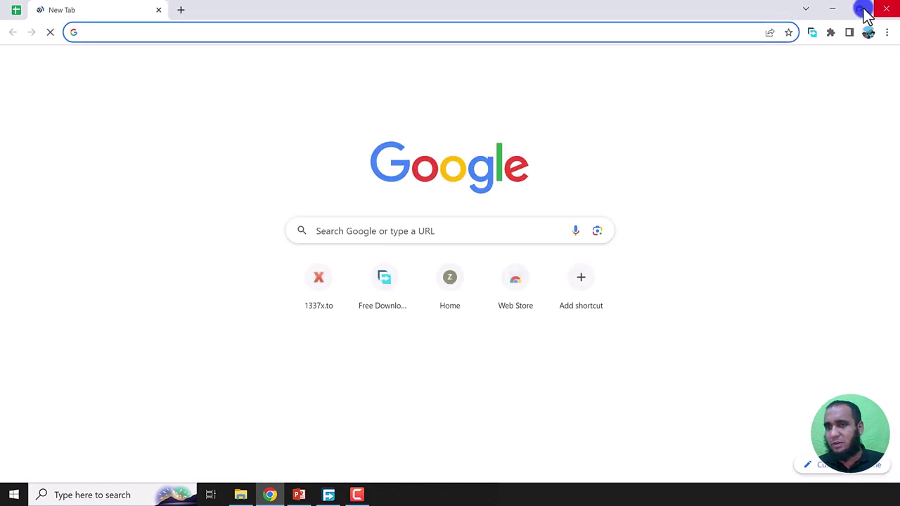
left_click(835, 10)
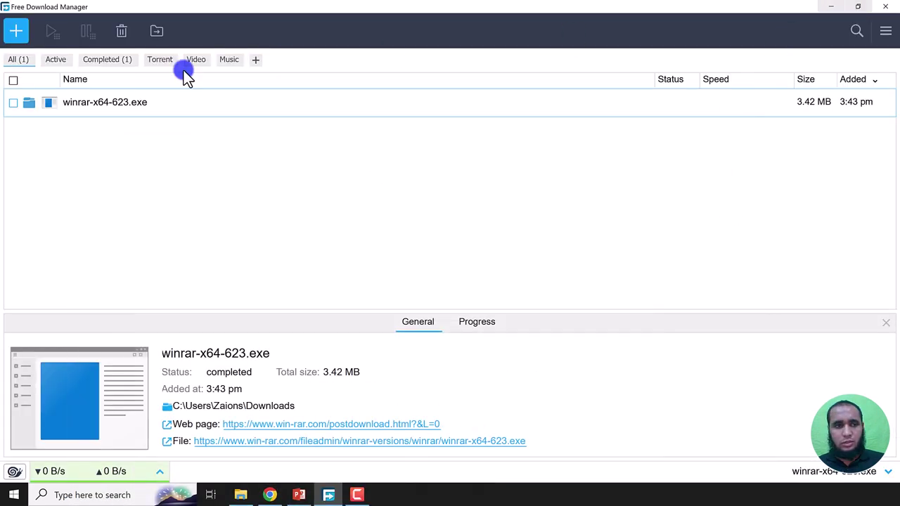
left_click(121, 31)
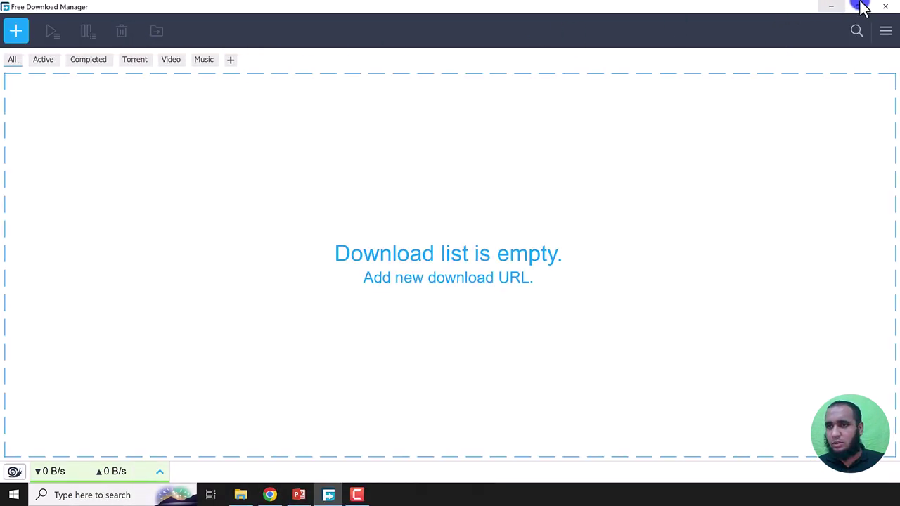
left_click(885, 6)
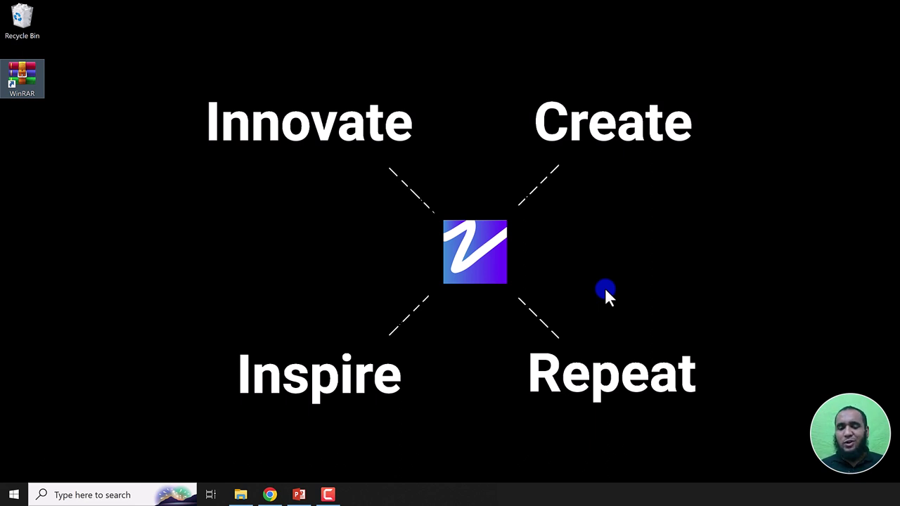